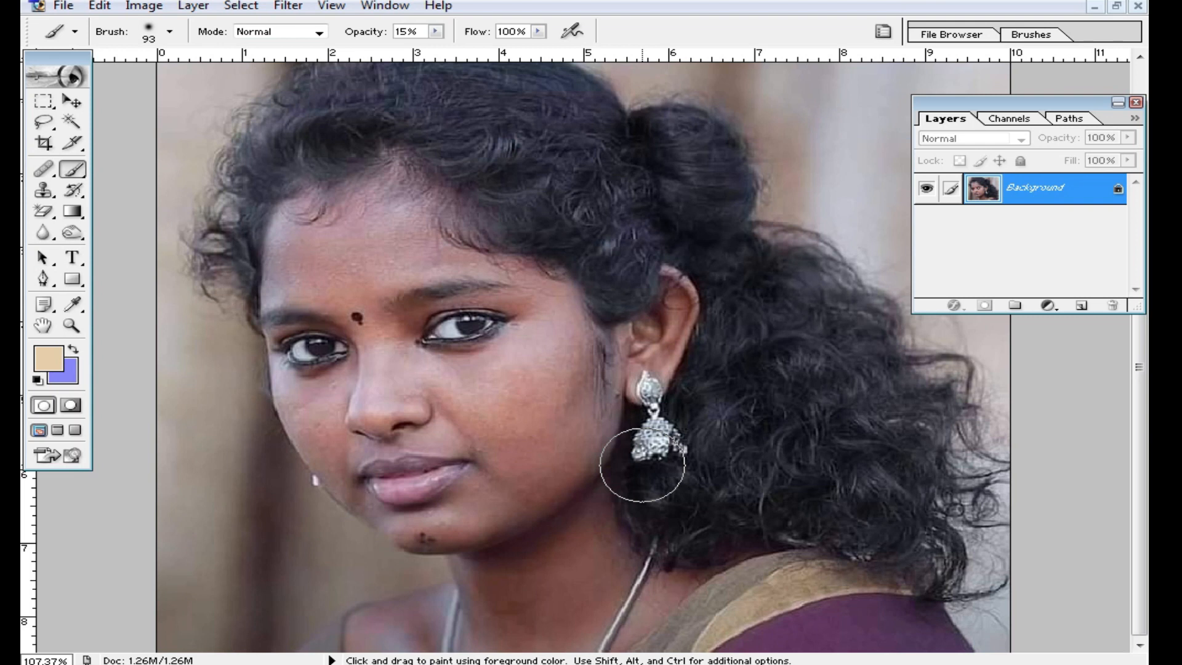
# Brighten the portrait with an RGB Curves adjustment, raising the midtone point to input 109, output 147
pyautogui.moveTo(822, 326); pyautogui.dragTo(813, 308)
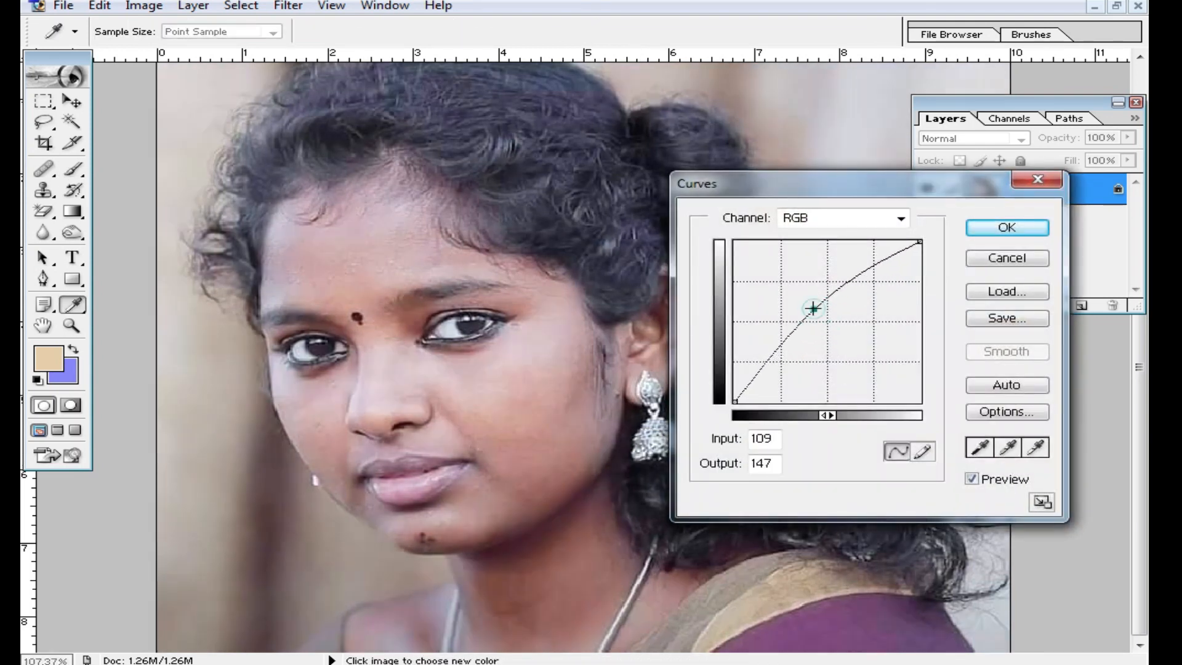
pyautogui.click(1007, 227)
pyautogui.press('b')
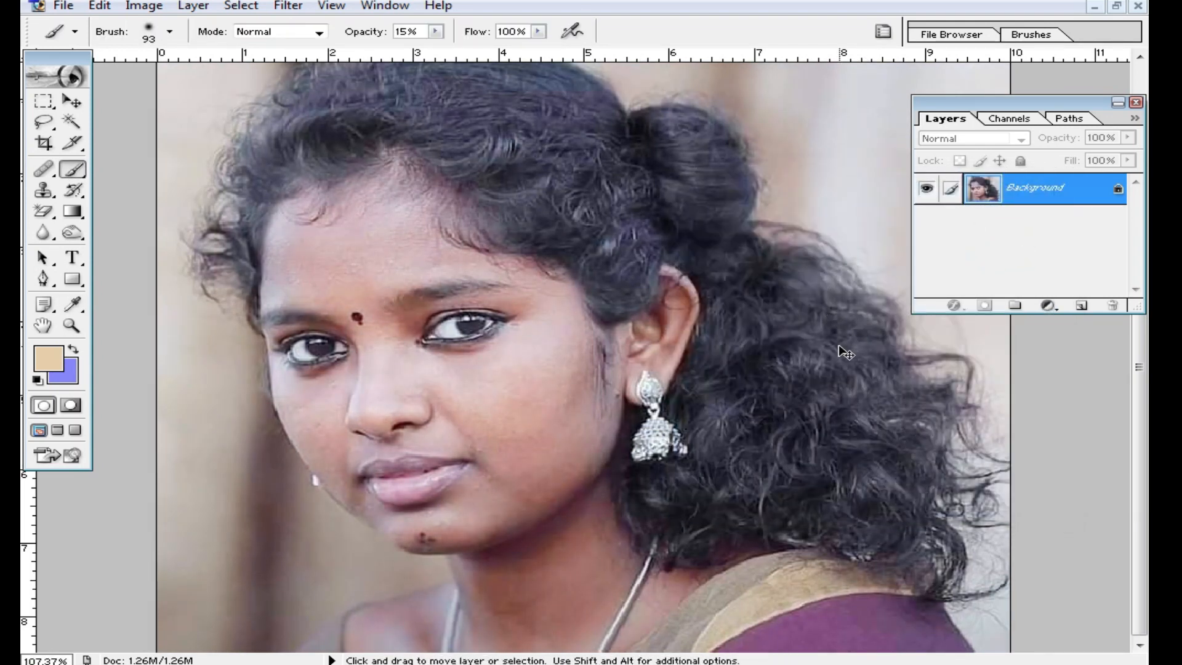
pyautogui.hotkey('ctrl', 'l')
pyautogui.moveTo(930, 402); pyautogui.dragTo(864, 403)
pyautogui.moveTo(758, 402); pyautogui.dragTo(790, 403)
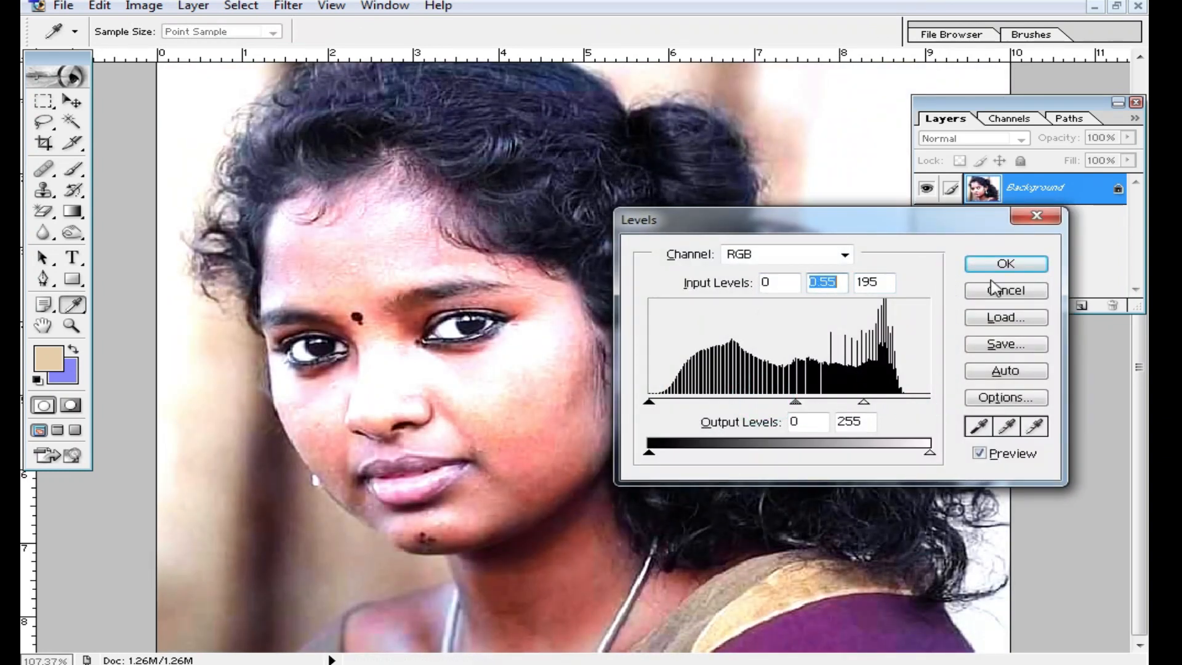
pyautogui.click(1006, 264)
pyautogui.keyDown('ctrl'); pyautogui.click(467, 401); pyautogui.keyUp('ctrl')
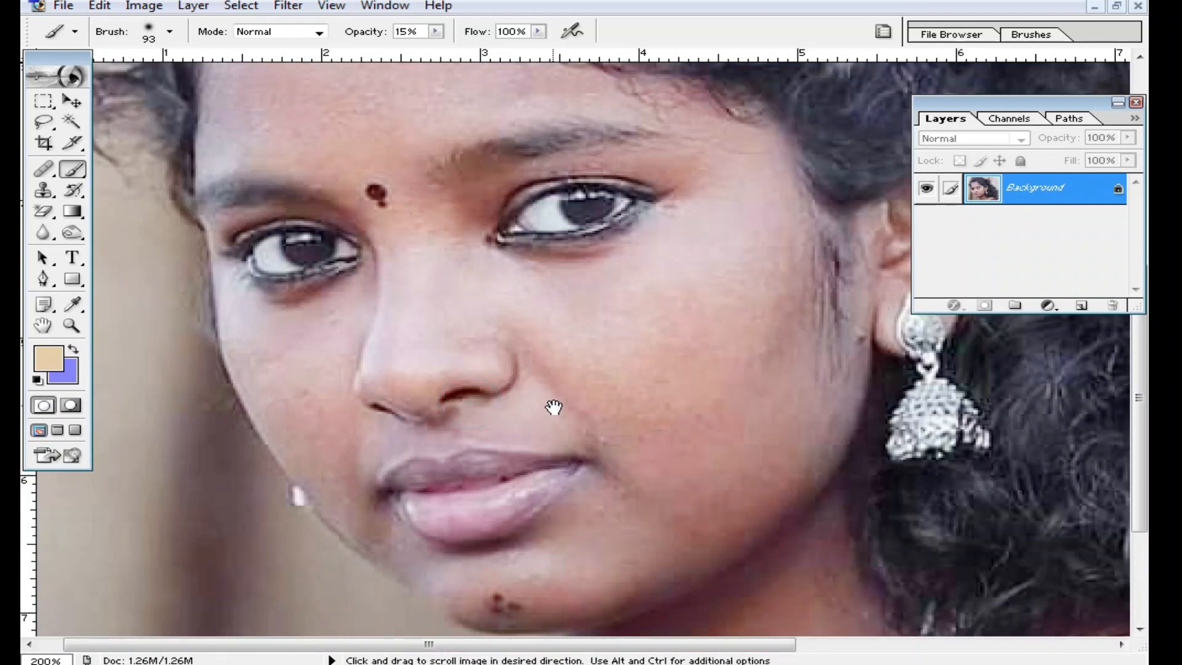
pyautogui.keyDown('alt'); pyautogui.click(562, 401); pyautogui.keyUp('alt')
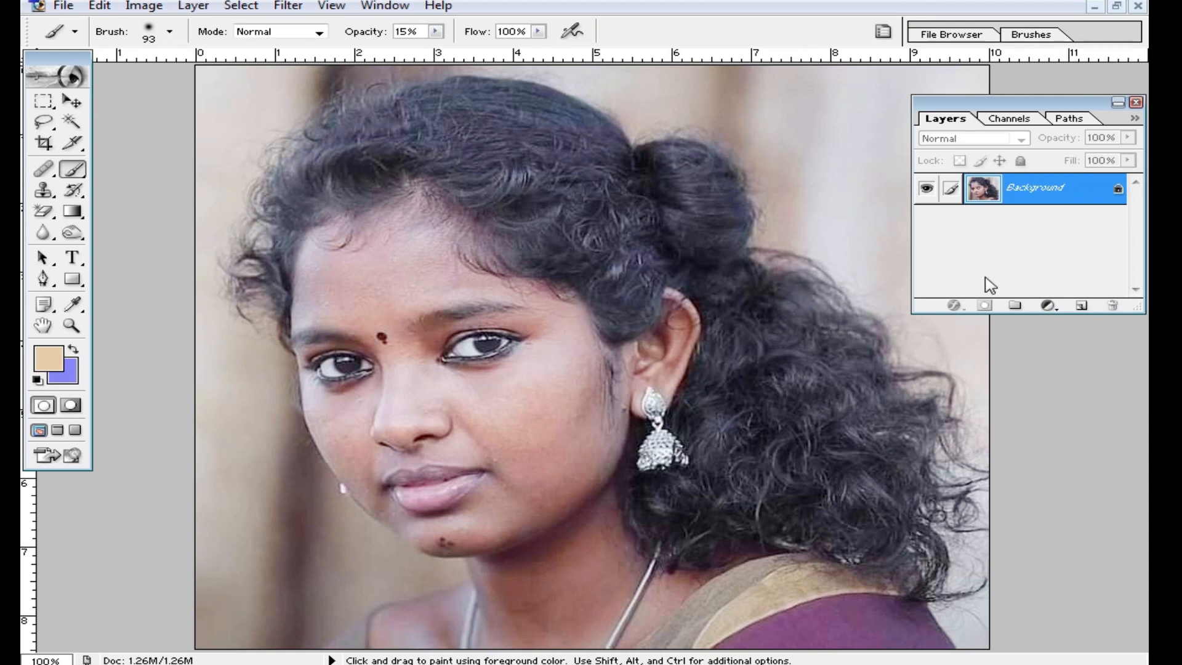
# Duplicate the Background layer under the name Background copy
pyautogui.hotkey('ctrl', 'j')
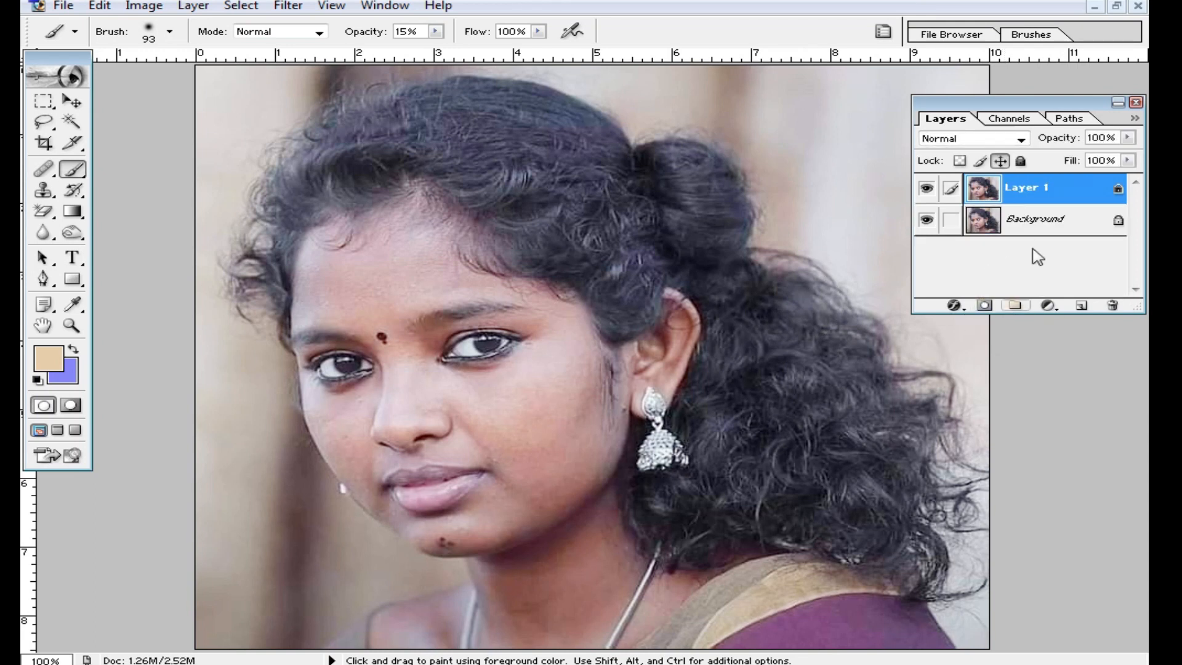
pyautogui.hotkey('ctrl', 'z')
pyautogui.rightClick(1027, 189)
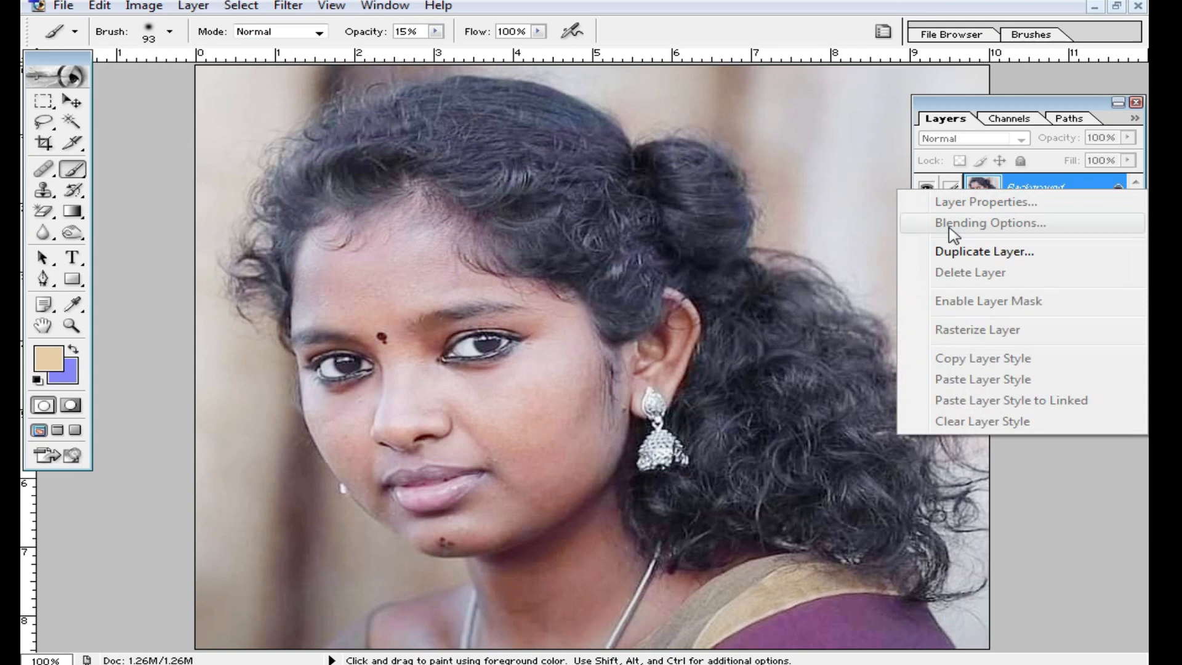
pyautogui.click(1017, 252)
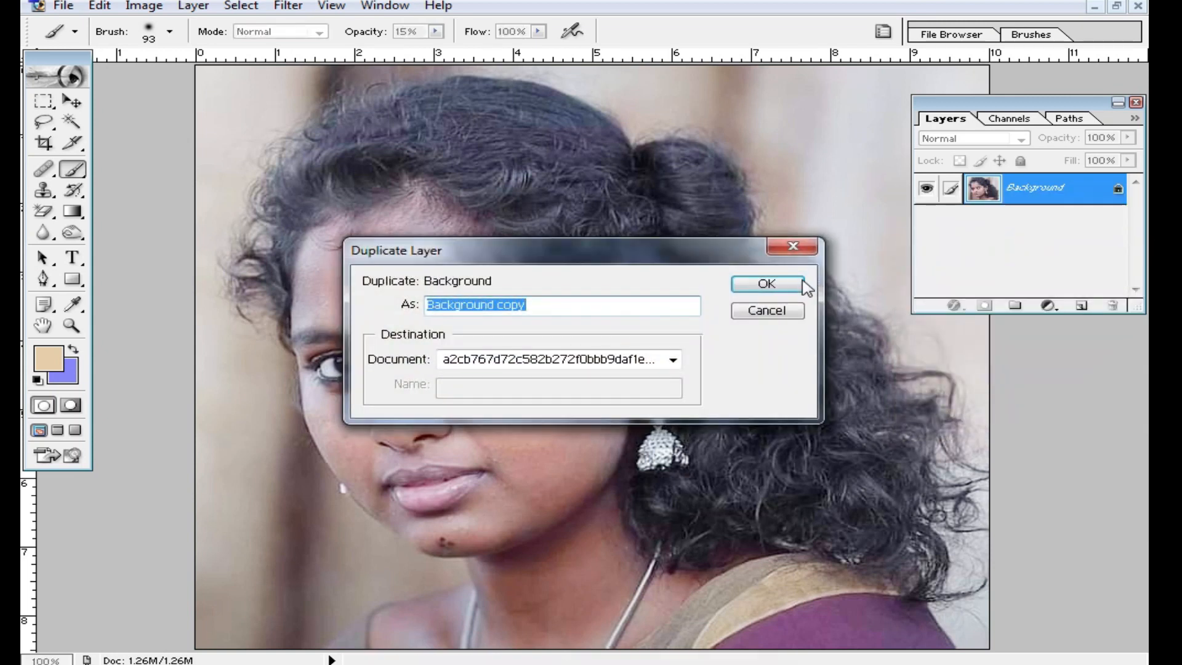
pyautogui.click(796, 280)
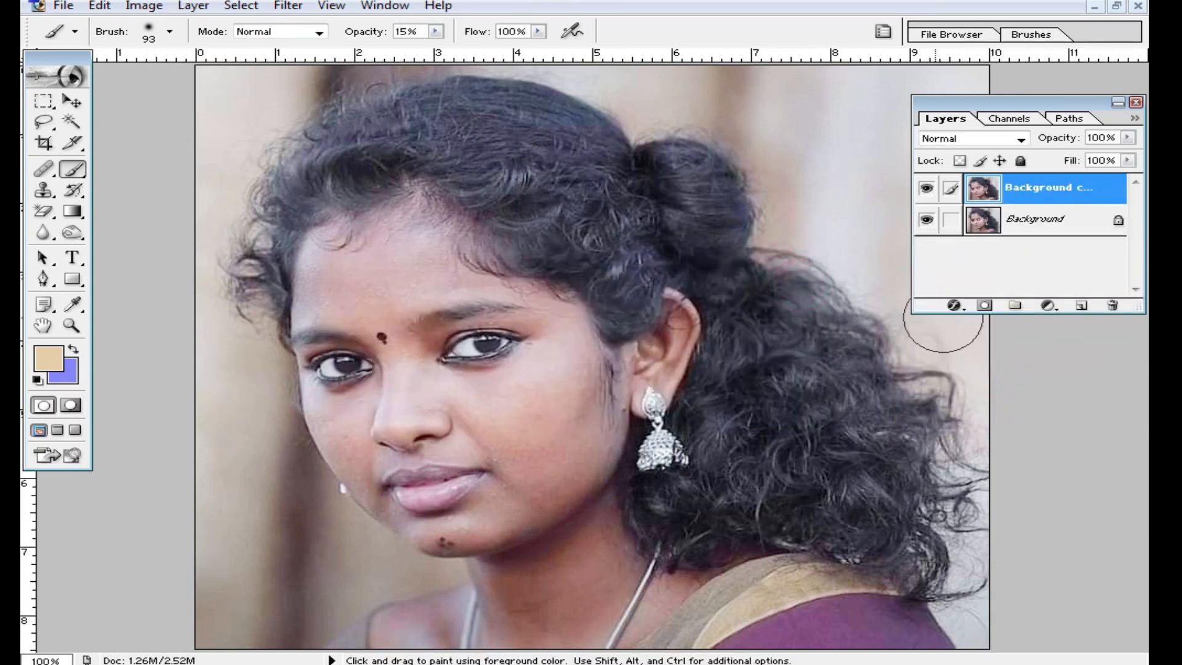
# Add a solid colour fill layer in FFCC99 and ready the Brush with white as foreground and black as background
pyautogui.click(1050, 305)
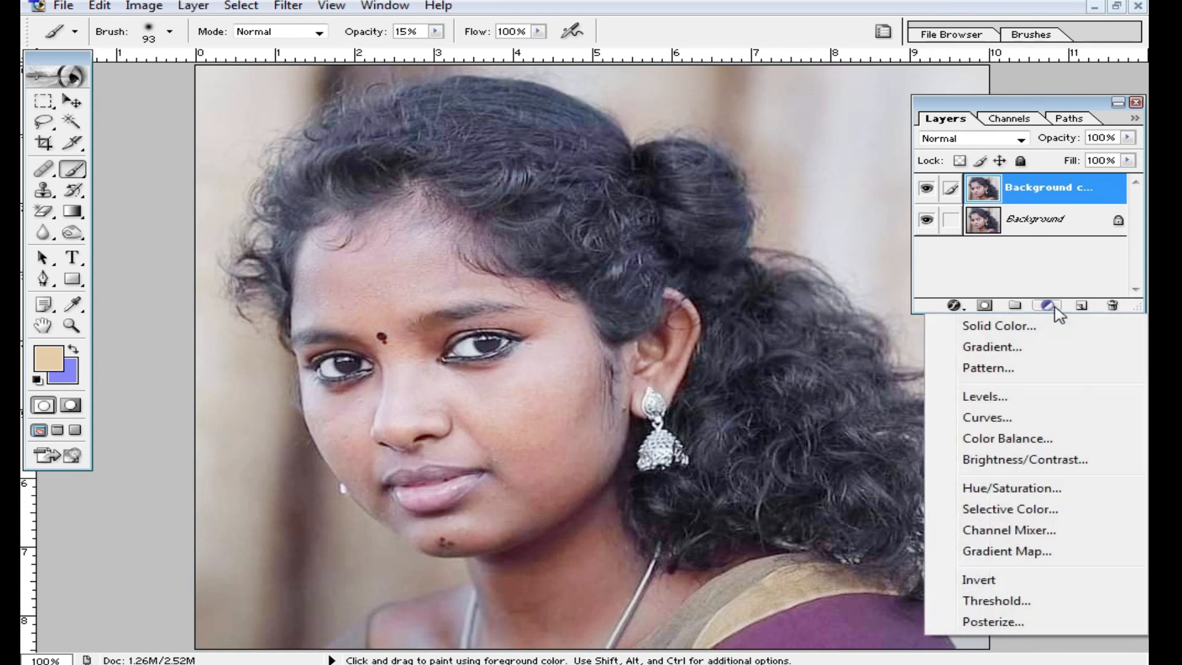
pyautogui.click(1034, 329)
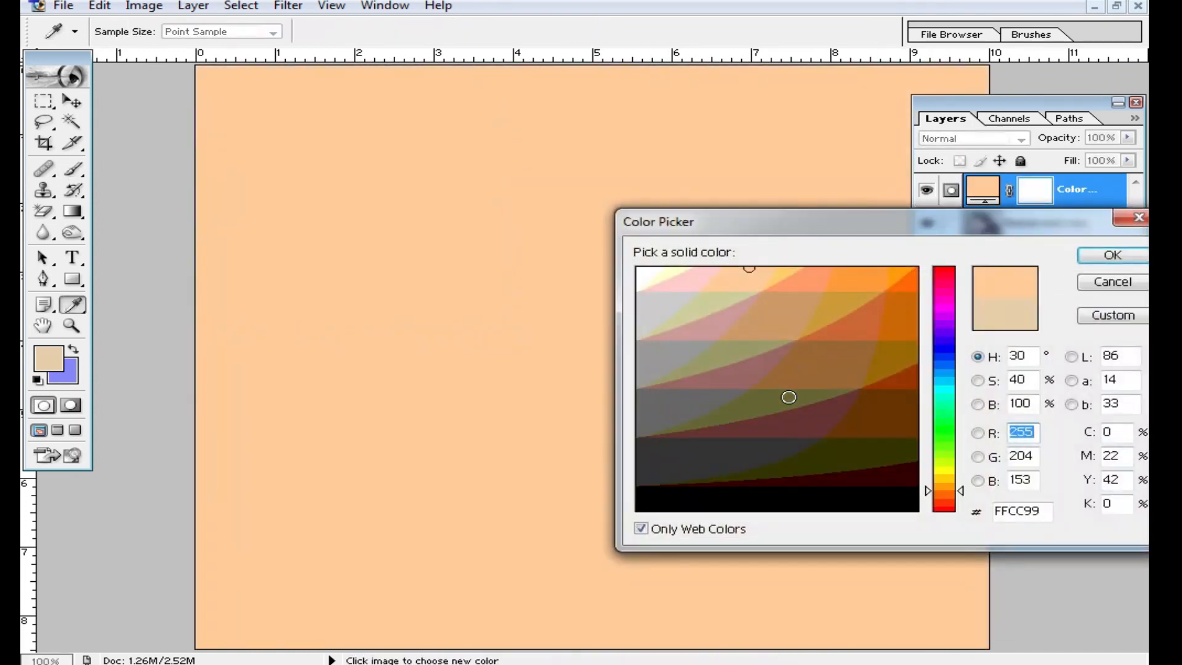
pyautogui.click(1112, 255)
pyautogui.press('b')
pyautogui.press('d')
pyautogui.press('x')
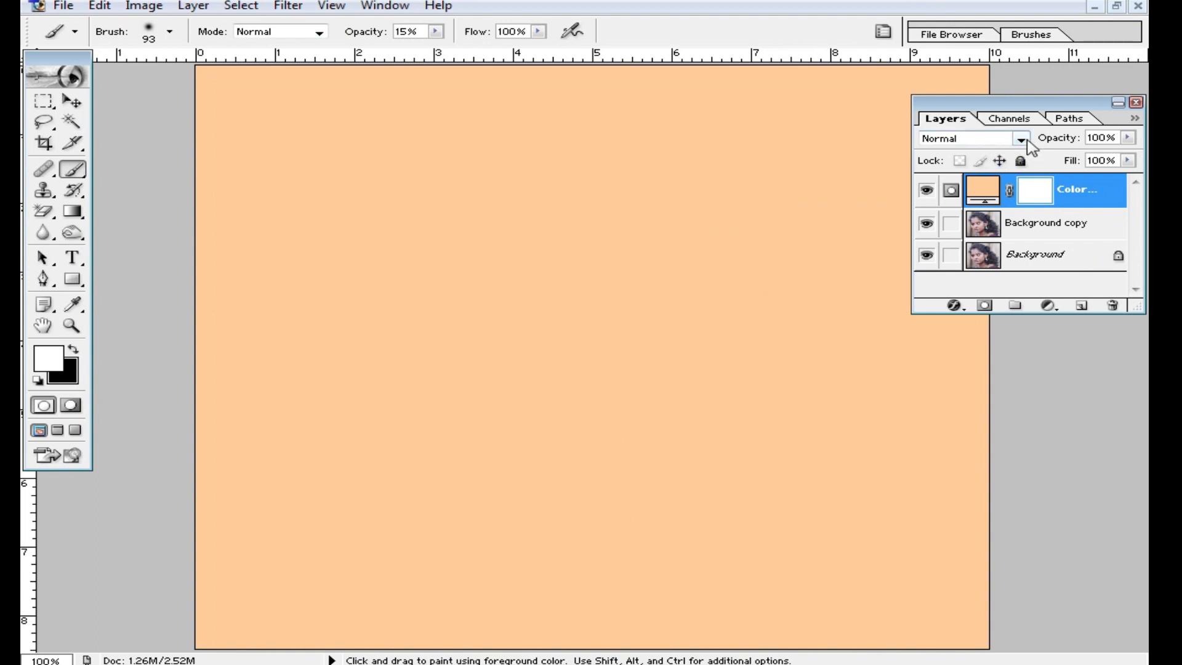
# Try the Soft Light blend mode on the colour fill layer and undo it
pyautogui.click(1021, 138)
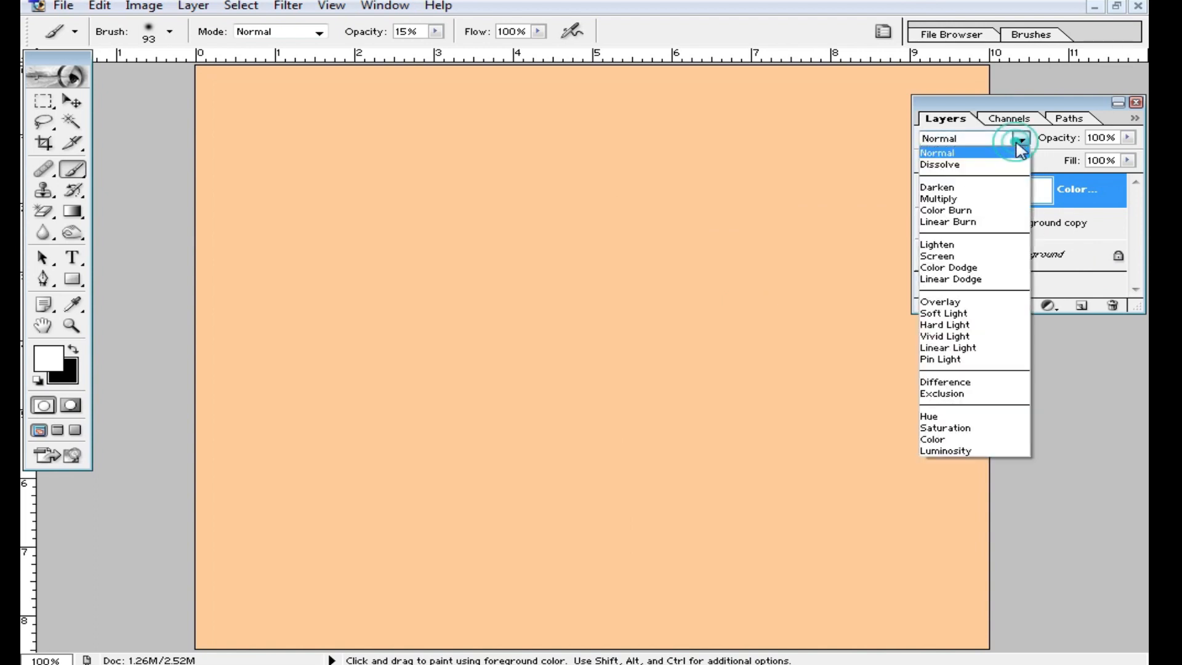
pyautogui.click(977, 311)
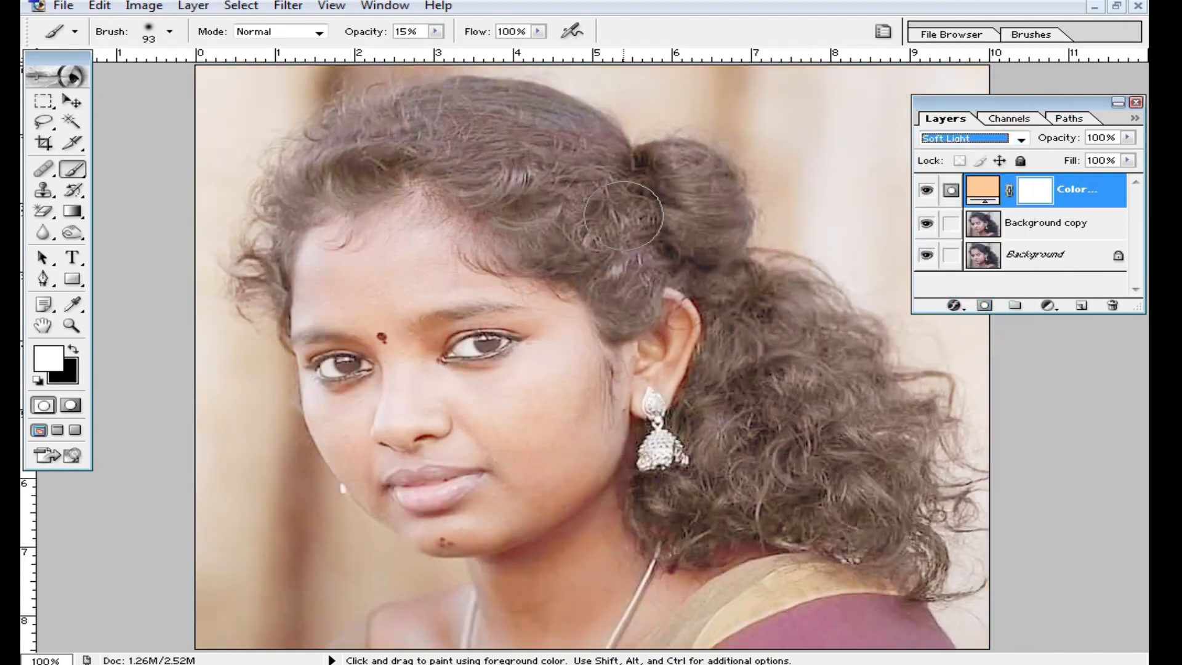
pyautogui.hotkey('ctrl', 'z')
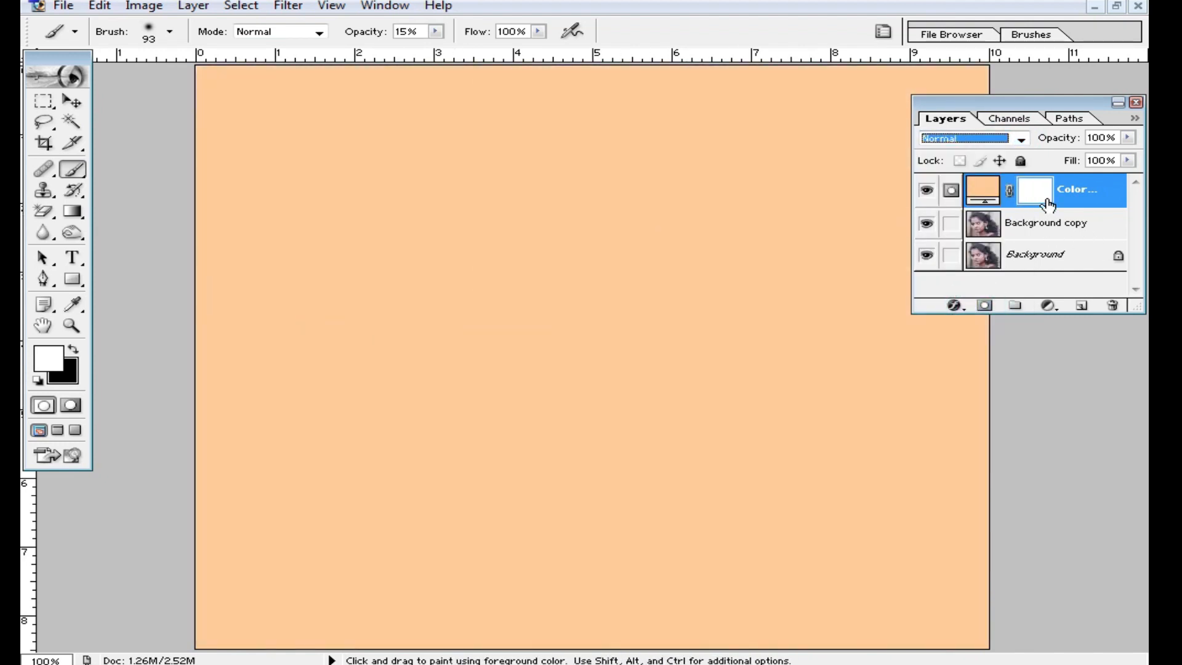
# Invert the colour fill layer's mask to black and reduce the brush size to 53 px
pyautogui.hotkey('ctrl', 'i')
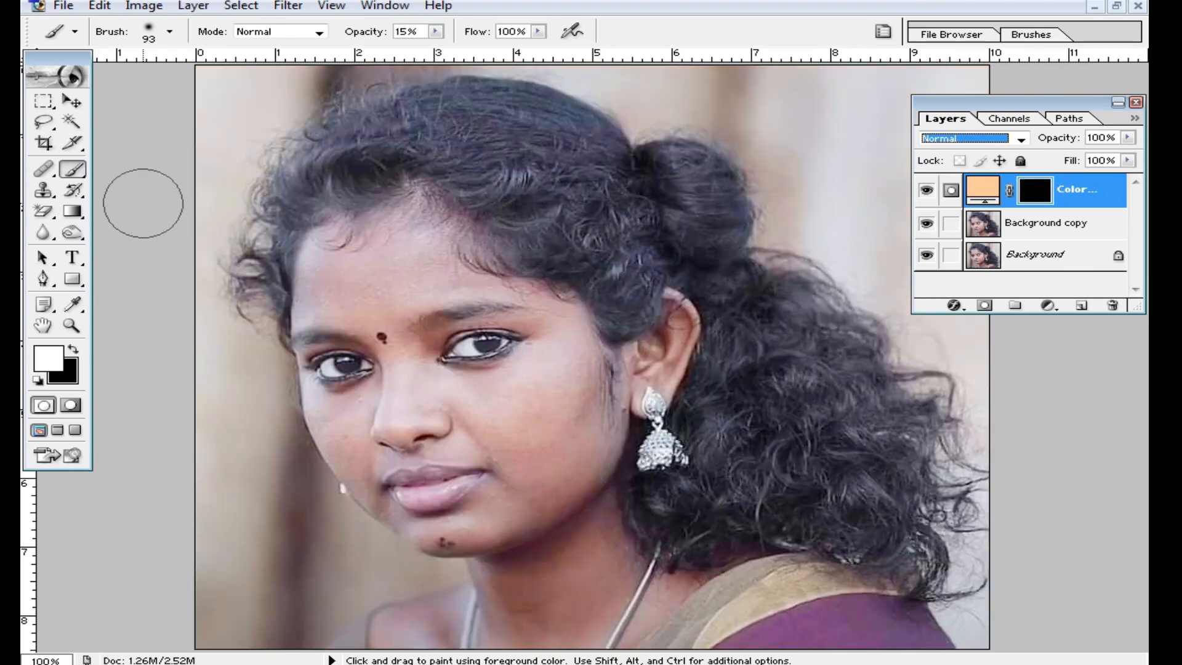
pyautogui.keyDown('ctrl'); pyautogui.click(585, 441); pyautogui.keyUp('ctrl')
pyautogui.moveTo(534, 357); pyautogui.dragTo(670, 366)
pyautogui.rightClick(664, 316)
pyautogui.click(751, 355)
pyautogui.click(692, 256)
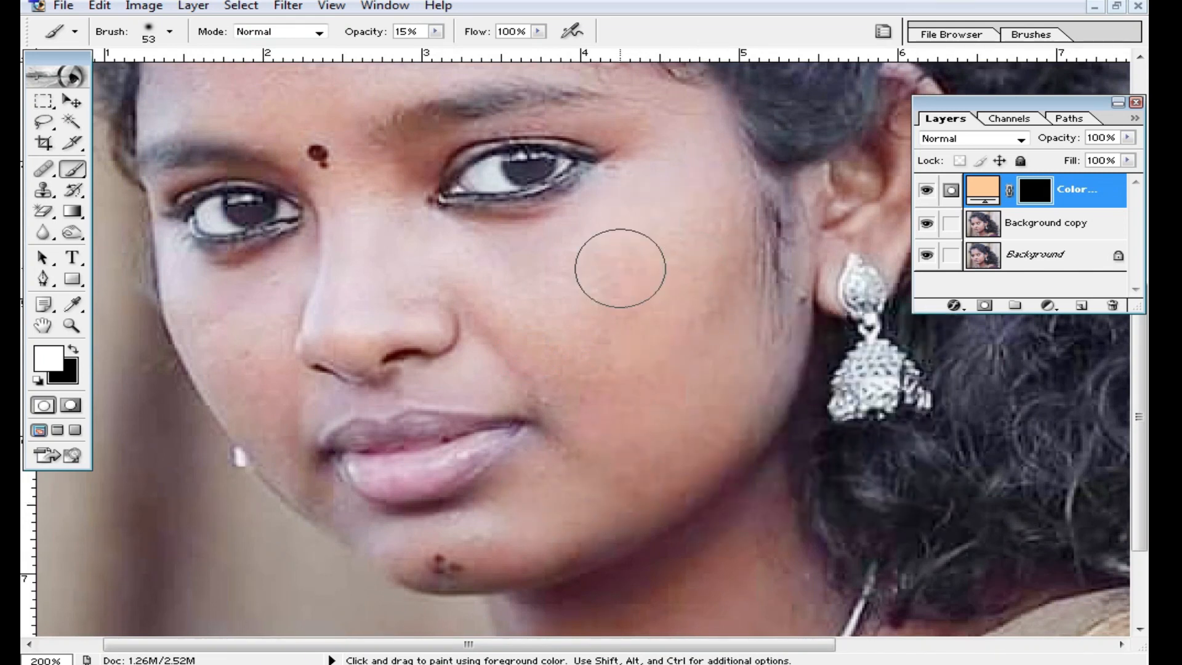
# Brush white at 15% opacity on the fill layer's mask over the cheeks and other facial skin
pyautogui.moveTo(602, 308)
pyautogui.mouseDown()
pyautogui.moveTo(625, 364)
pyautogui.moveTo(617, 414)
pyautogui.mouseUp()
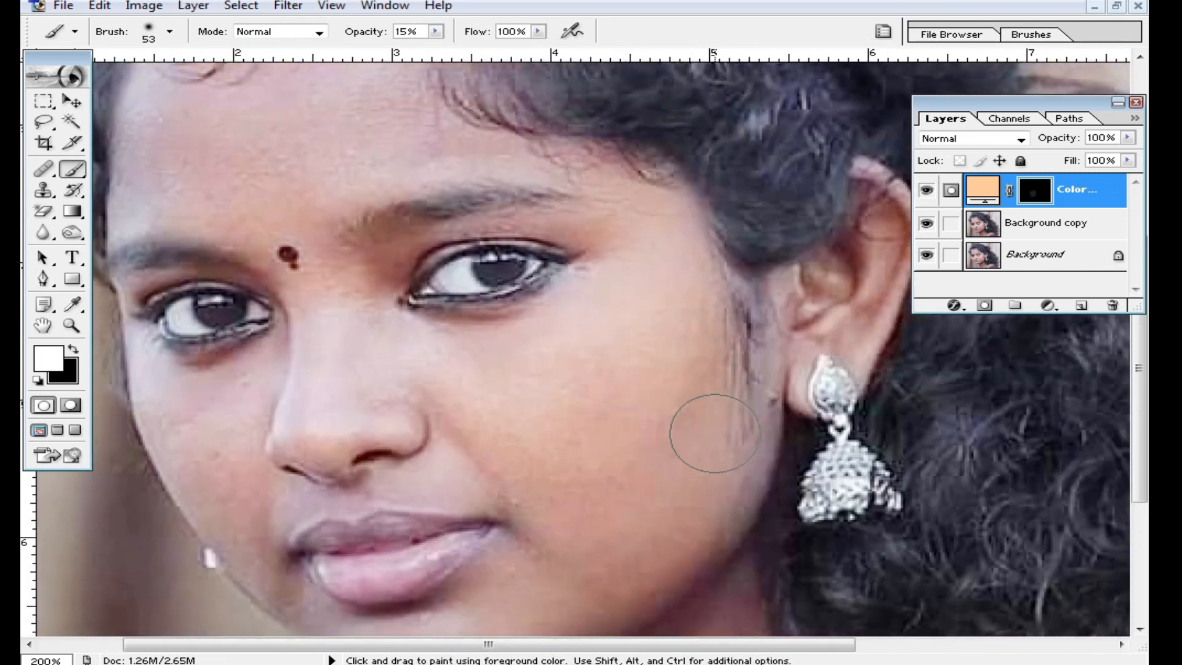
pyautogui.moveTo(659, 515); pyautogui.dragTo(687, 384)
pyautogui.moveTo(731, 298)
pyautogui.mouseDown()
pyautogui.moveTo(752, 335)
pyautogui.moveTo(675, 457)
pyautogui.moveTo(253, 401)
pyautogui.moveTo(261, 341)
pyautogui.mouseUp()
pyautogui.moveTo(246, 298); pyautogui.dragTo(292, 389)
pyautogui.moveTo(288, 430); pyautogui.dragTo(223, 299)
pyautogui.moveTo(214, 287)
pyautogui.mouseDown()
pyautogui.moveTo(409, 322)
pyautogui.moveTo(548, 390)
pyautogui.moveTo(345, 470)
pyautogui.mouseUp()
pyautogui.moveTo(546, 421); pyautogui.dragTo(618, 481)
pyautogui.moveTo(596, 549)
pyautogui.mouseDown()
pyautogui.moveTo(597, 483)
pyautogui.moveTo(633, 468)
pyautogui.mouseUp()
# Raise the brush opacity to 100% and set the colour fill layer's blend mode to Soft Light
pyautogui.click(436, 31)
pyautogui.moveTo(438, 51); pyautogui.dragTo(1080, 173)
pyautogui.click(1021, 141)
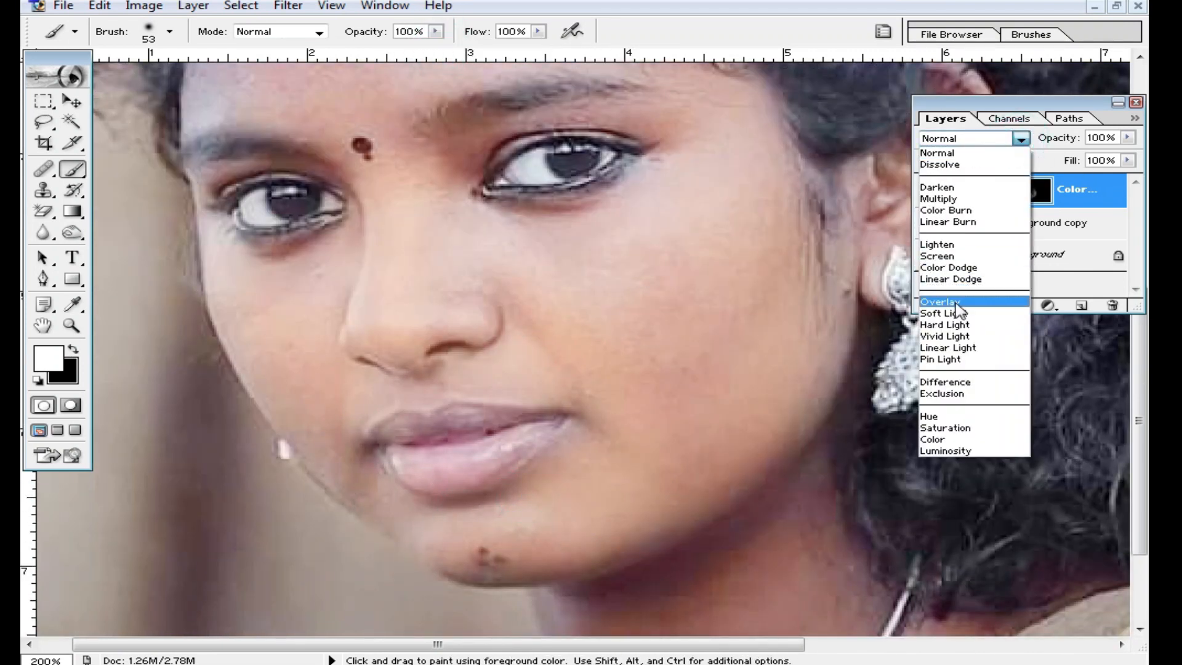
pyautogui.click(948, 312)
# Paint white on the mask at full opacity over the cheeks, nose and chin
pyautogui.moveTo(638, 238)
pyautogui.mouseDown()
pyautogui.moveTo(686, 396)
pyautogui.moveTo(782, 239)
pyautogui.moveTo(528, 536)
pyautogui.mouseUp()
pyautogui.moveTo(776, 320)
pyautogui.mouseDown()
pyautogui.moveTo(617, 390)
pyautogui.moveTo(744, 322)
pyautogui.moveTo(789, 170)
pyautogui.moveTo(804, 247)
pyautogui.mouseUp()
pyautogui.moveTo(628, 377); pyautogui.dragTo(678, 343)
pyautogui.moveTo(569, 169); pyautogui.dragTo(633, 259)
pyautogui.moveTo(487, 369)
pyautogui.mouseDown()
pyautogui.moveTo(372, 293)
pyautogui.moveTo(484, 430)
pyautogui.moveTo(449, 551)
pyautogui.mouseUp()
pyautogui.moveTo(434, 614); pyautogui.dragTo(516, 506)
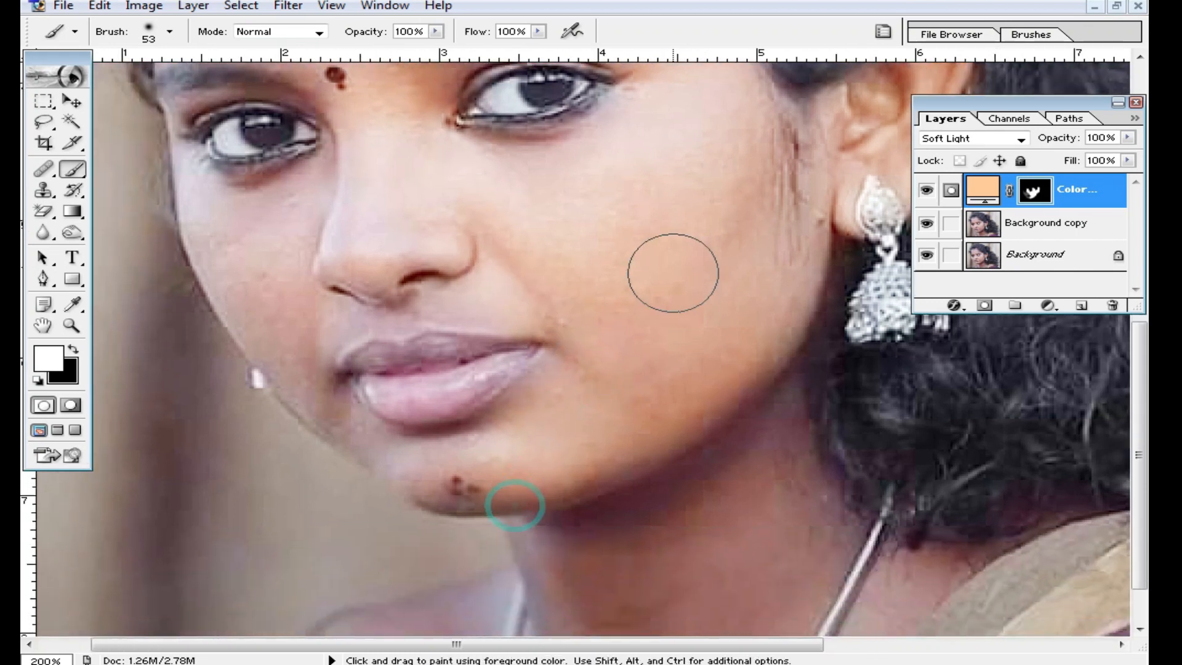
pyautogui.moveTo(454, 457)
pyautogui.mouseDown()
pyautogui.moveTo(354, 428)
pyautogui.moveTo(278, 328)
pyautogui.moveTo(244, 240)
pyautogui.moveTo(271, 320)
pyautogui.moveTo(199, 191)
pyautogui.moveTo(317, 185)
pyautogui.moveTo(355, 144)
pyautogui.mouseUp()
pyautogui.moveTo(374, 211)
pyautogui.mouseDown()
pyautogui.moveTo(399, 270)
pyautogui.moveTo(363, 301)
pyautogui.moveTo(356, 369)
pyautogui.moveTo(664, 373)
pyautogui.mouseUp()
# Reduce the brush to 38 px and paint the mask white over the skin around the lips and nose
pyautogui.rightClick(579, 473)
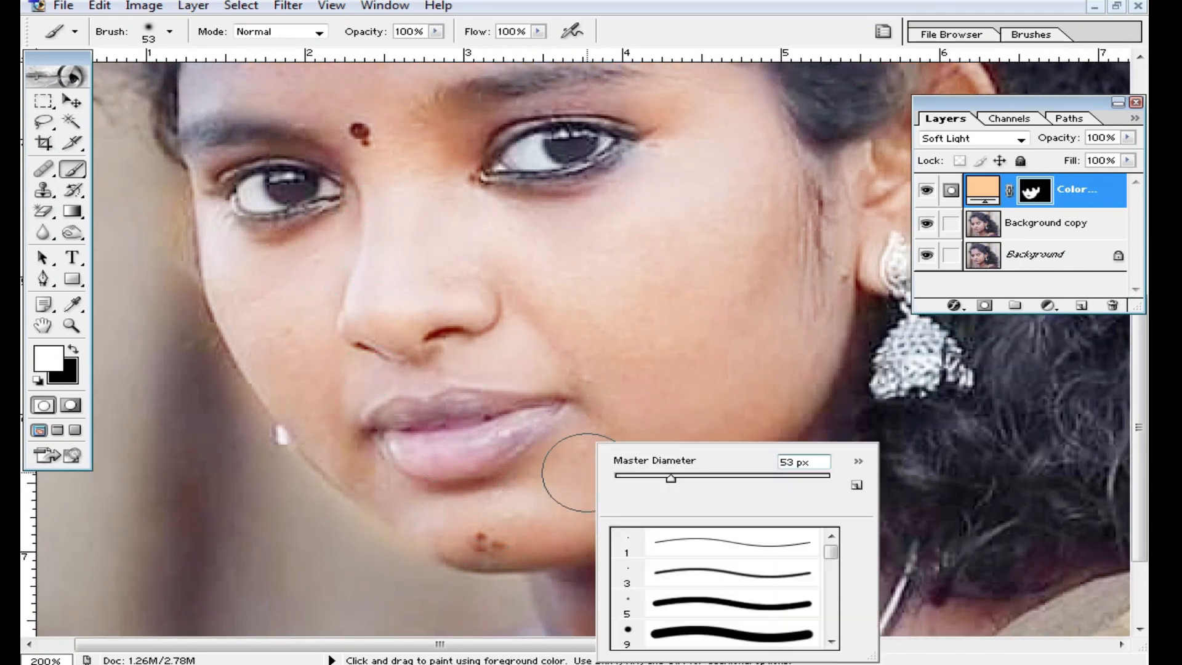
pyautogui.click(656, 480)
pyautogui.click(569, 483)
pyautogui.moveTo(366, 382); pyautogui.dragTo(583, 380)
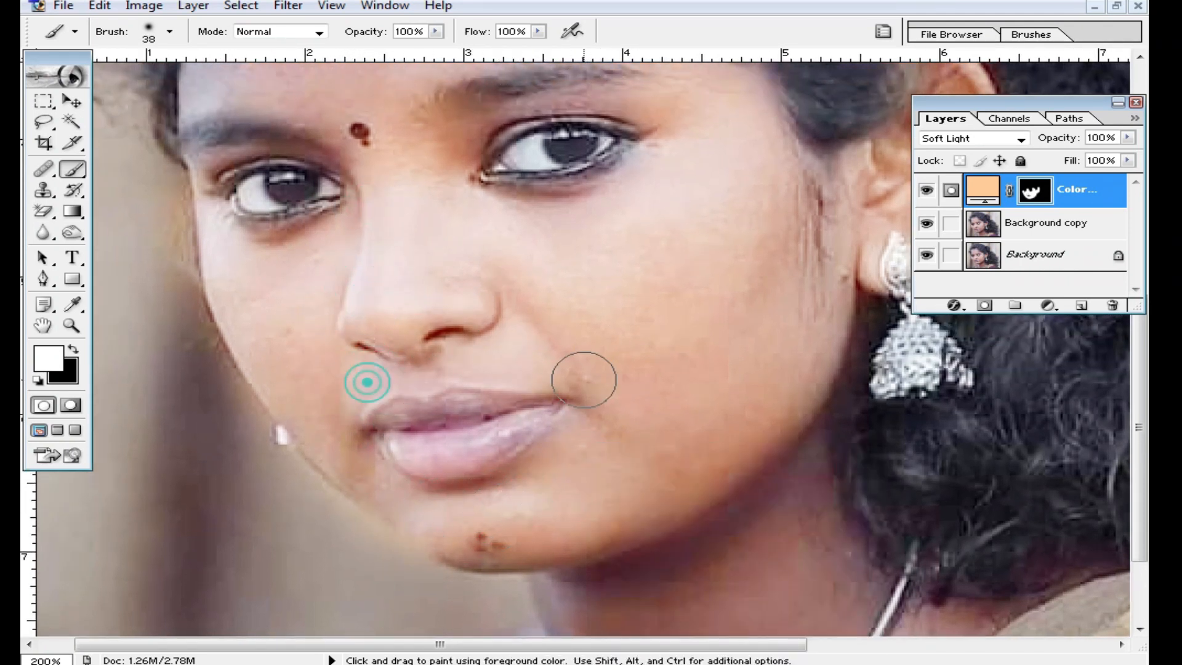
pyautogui.moveTo(556, 332); pyautogui.dragTo(600, 430)
pyautogui.moveTo(505, 316); pyautogui.dragTo(512, 398)
pyautogui.moveTo(501, 353)
pyautogui.mouseDown()
pyautogui.moveTo(689, 346)
pyautogui.moveTo(502, 314)
pyautogui.moveTo(697, 280)
pyautogui.moveTo(619, 308)
pyautogui.mouseUp()
pyautogui.moveTo(409, 359)
pyautogui.mouseDown()
pyautogui.moveTo(452, 396)
pyautogui.moveTo(273, 374)
pyautogui.moveTo(235, 400)
pyautogui.mouseUp()
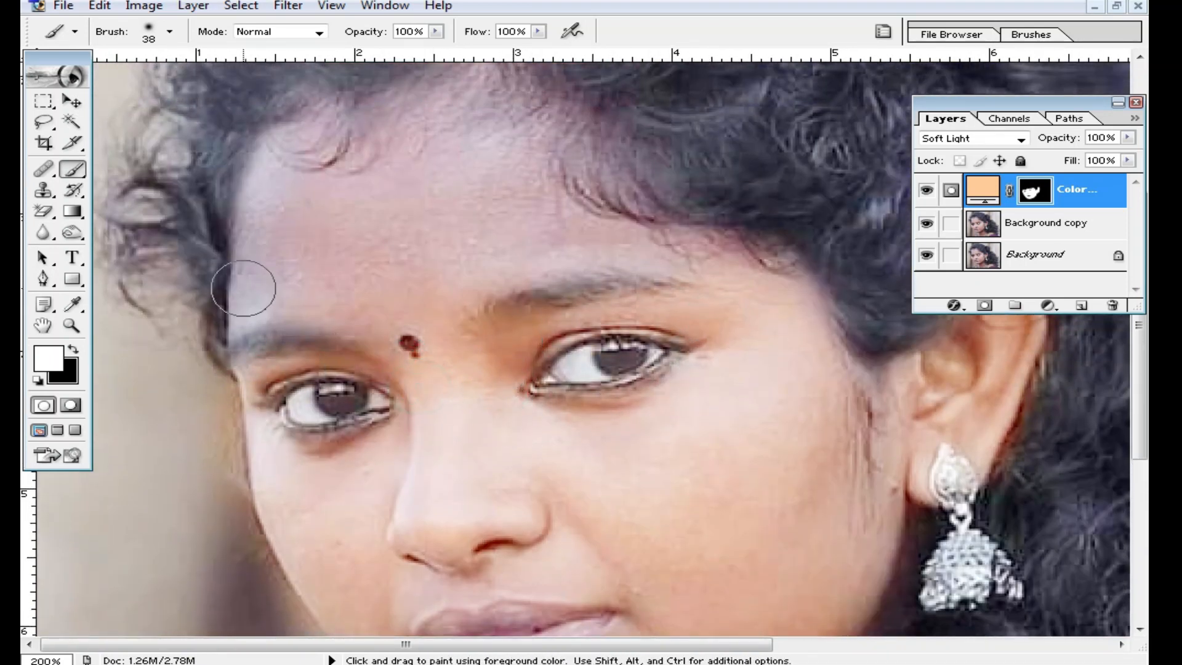
# Paint the mask white over the forehead, the skin between the eyebrows, the temple and the side of the face
pyautogui.moveTo(253, 317); pyautogui.dragTo(291, 140)
pyautogui.moveTo(264, 306)
pyautogui.mouseDown()
pyautogui.moveTo(591, 232)
pyautogui.moveTo(734, 287)
pyautogui.moveTo(520, 213)
pyautogui.mouseUp()
pyautogui.moveTo(480, 238); pyautogui.dragTo(478, 337)
pyautogui.moveTo(481, 293)
pyautogui.mouseDown()
pyautogui.moveTo(338, 250)
pyautogui.moveTo(516, 185)
pyautogui.moveTo(478, 259)
pyautogui.moveTo(509, 243)
pyautogui.moveTo(819, 414)
pyautogui.mouseUp()
pyautogui.moveTo(813, 508); pyautogui.dragTo(776, 324)
pyautogui.moveTo(807, 546); pyautogui.dragTo(826, 454)
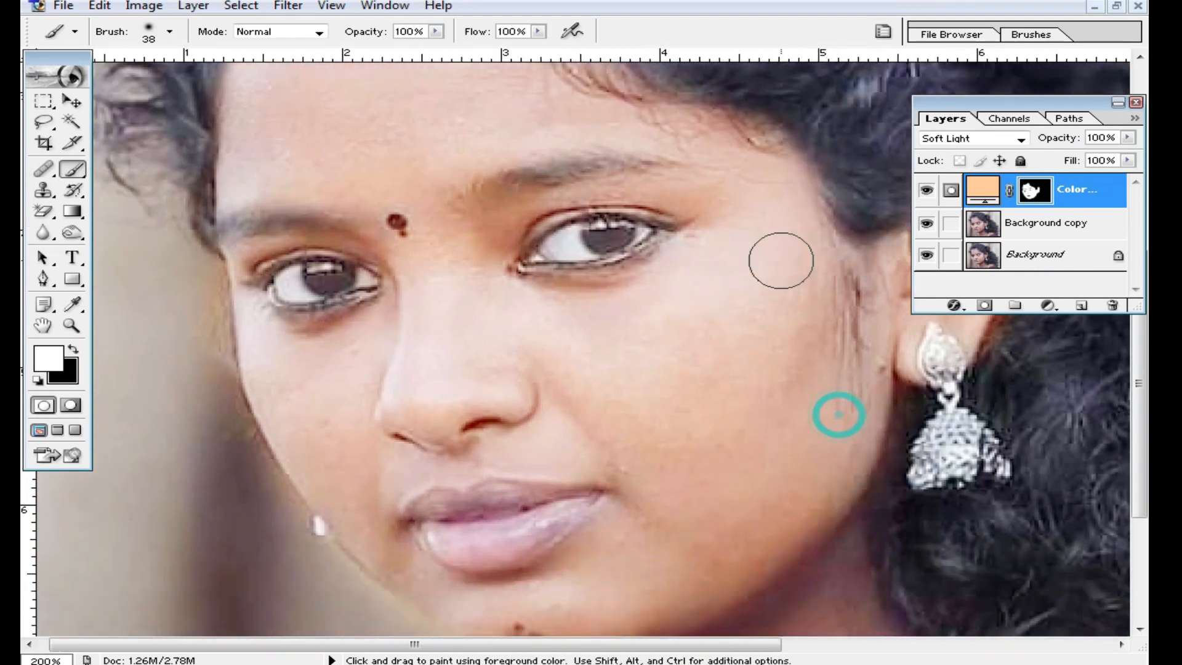
pyautogui.click(456, 452)
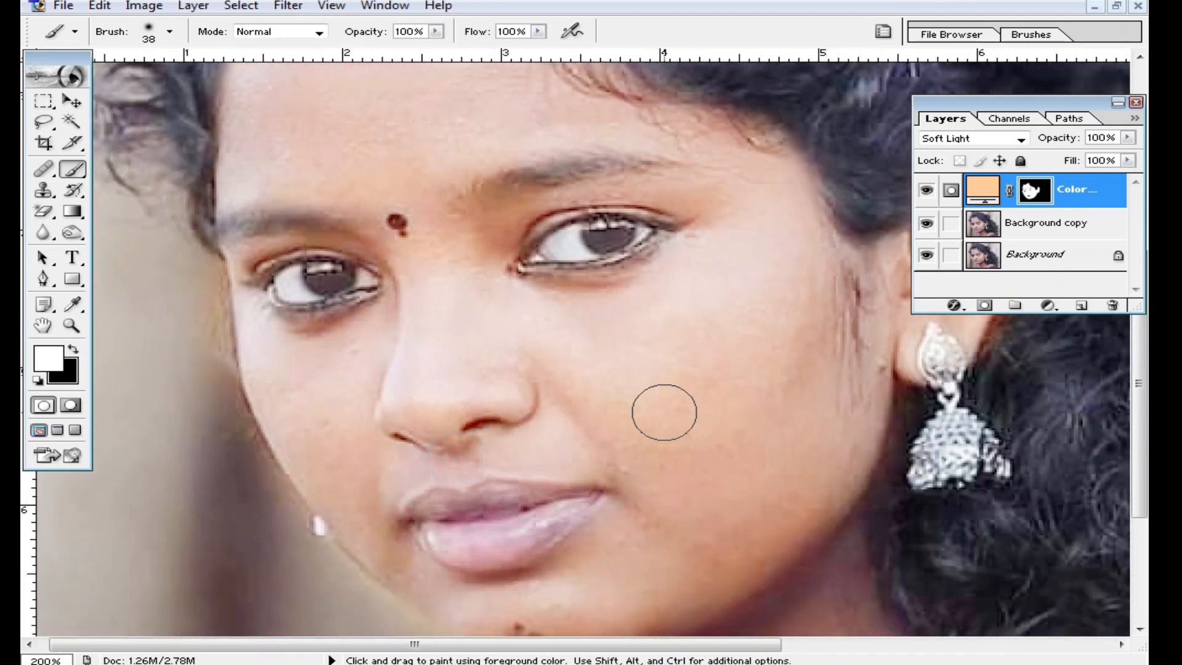
pyautogui.moveTo(677, 531); pyautogui.dragTo(682, 363)
pyautogui.moveTo(961, 507); pyautogui.dragTo(826, 467)
# Enlarge the brush to 68 px and paint the mask white over the neck and shoulder
pyautogui.keyDown('alt'); pyautogui.click(637, 434); pyautogui.keyUp('alt')
pyautogui.rightClick(682, 443)
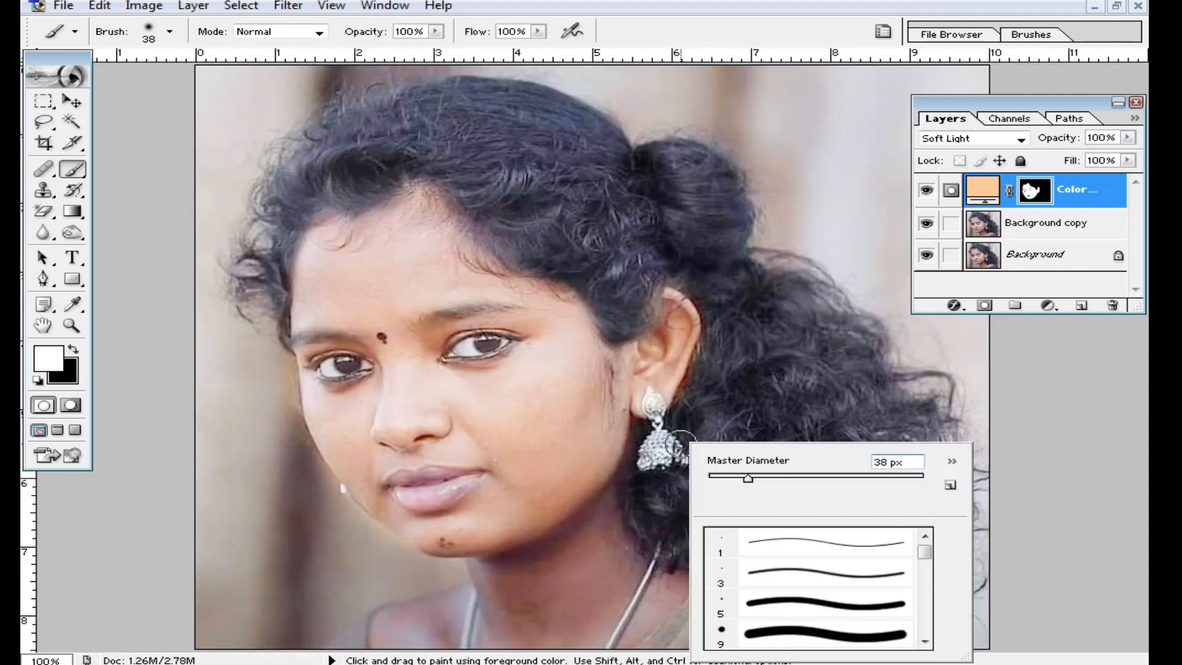
pyautogui.click(779, 477)
pyautogui.press('Return')
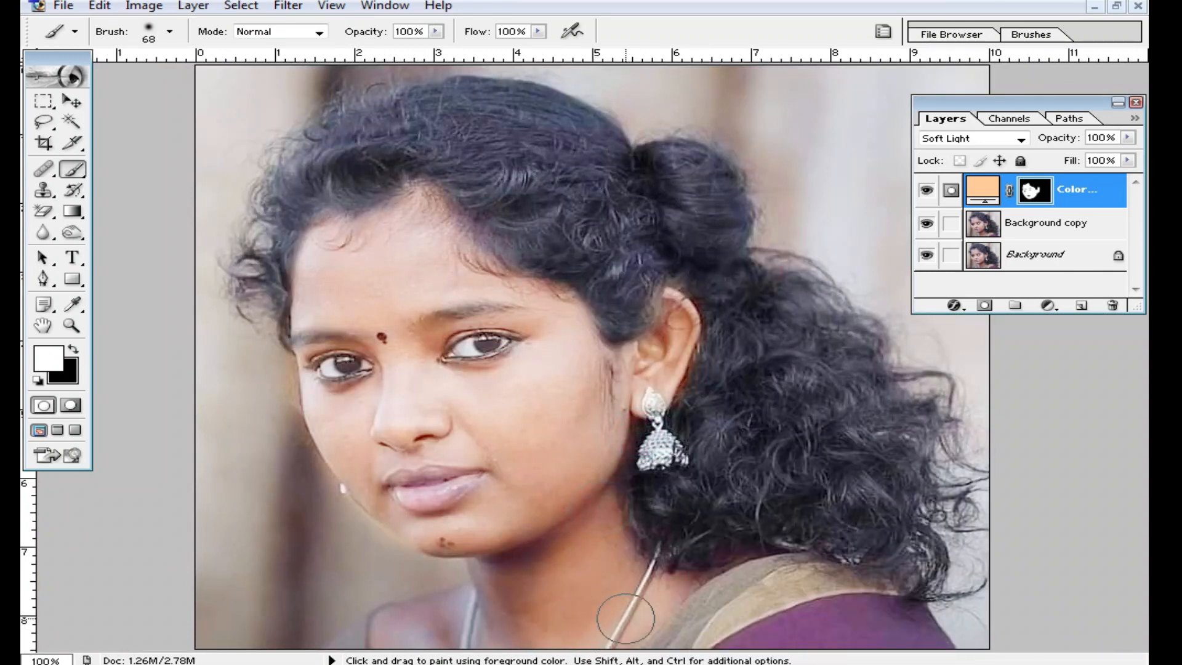
pyautogui.moveTo(585, 634)
pyautogui.mouseDown()
pyautogui.moveTo(529, 578)
pyautogui.moveTo(497, 577)
pyautogui.moveTo(497, 591)
pyautogui.moveTo(572, 527)
pyautogui.moveTo(468, 639)
pyautogui.moveTo(452, 617)
pyautogui.moveTo(369, 634)
pyautogui.mouseUp()
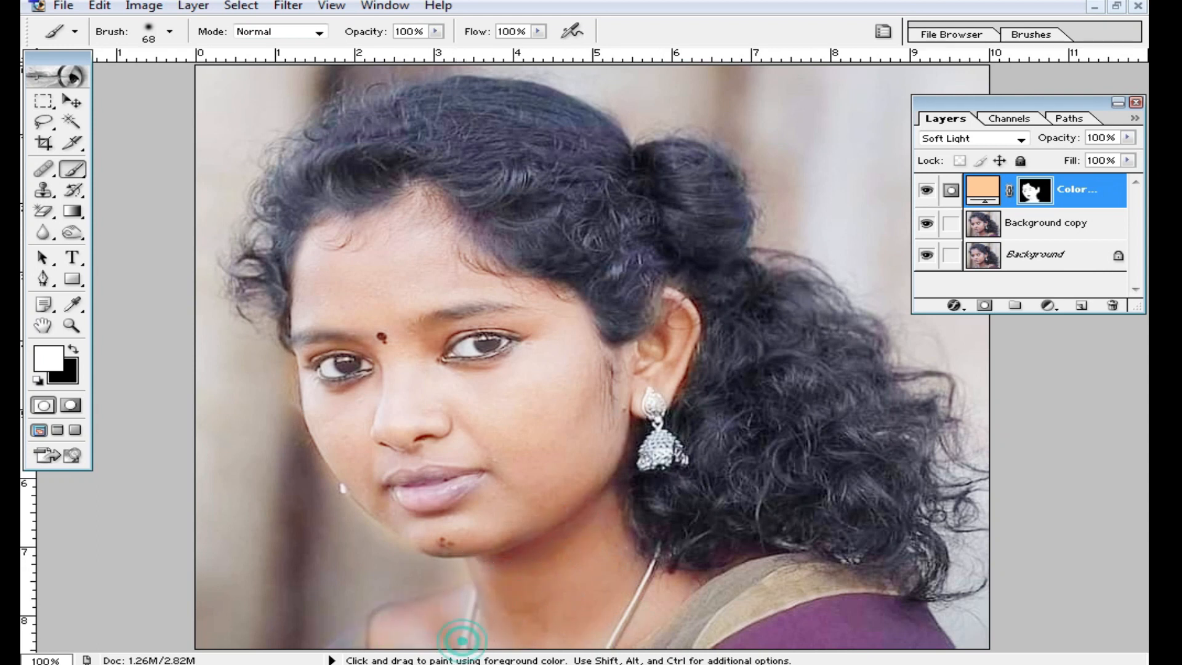
# Try the Multiply blend mode on the colour fill layer, check the whole portrait, and undo it
pyautogui.hotkey('ctrl', '-')
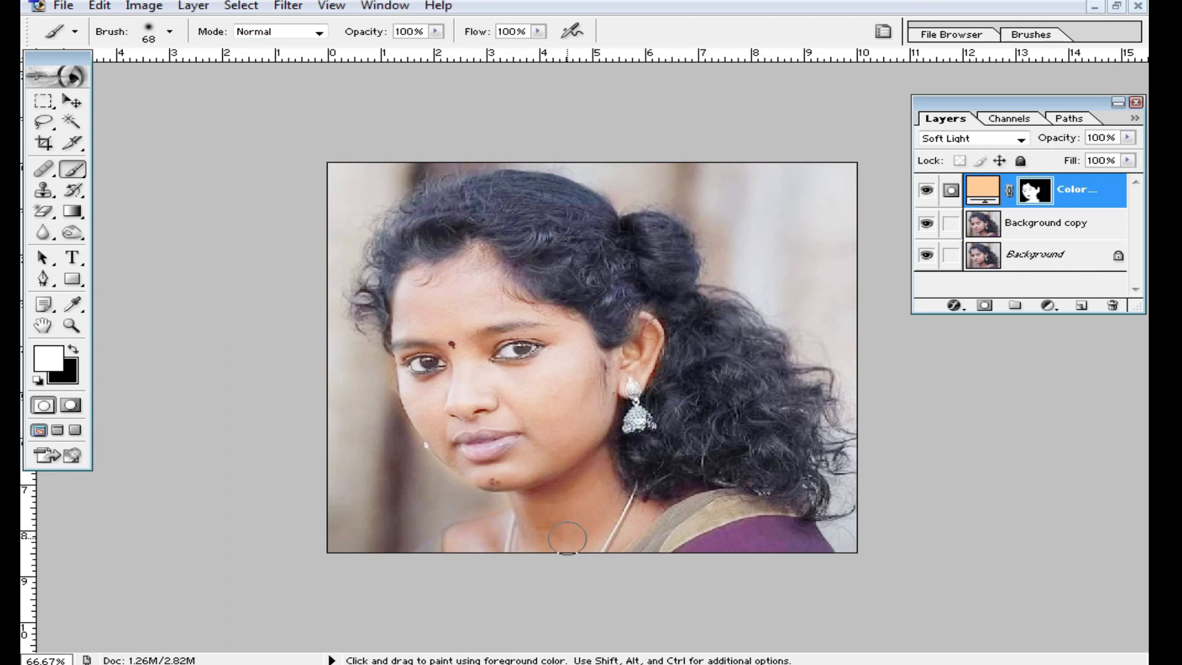
pyautogui.keyDown('ctrl'); pyautogui.click(549, 453); pyautogui.keyUp('ctrl')
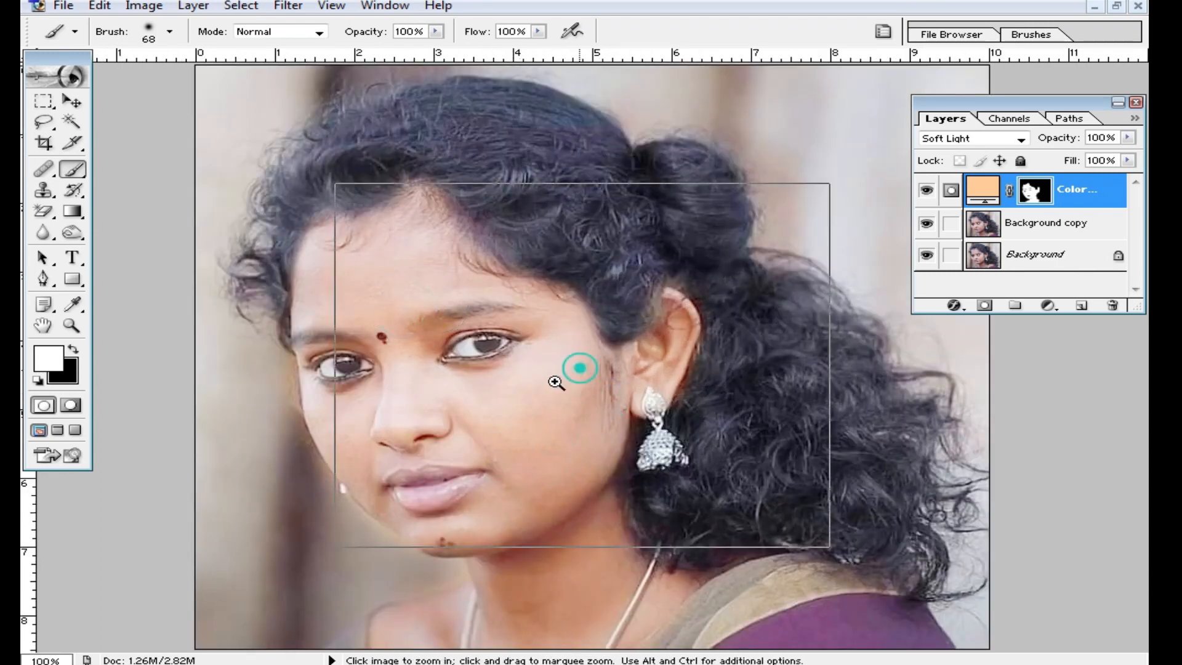
pyautogui.keyDown('ctrl'); pyautogui.click(579, 368); pyautogui.keyUp('ctrl')
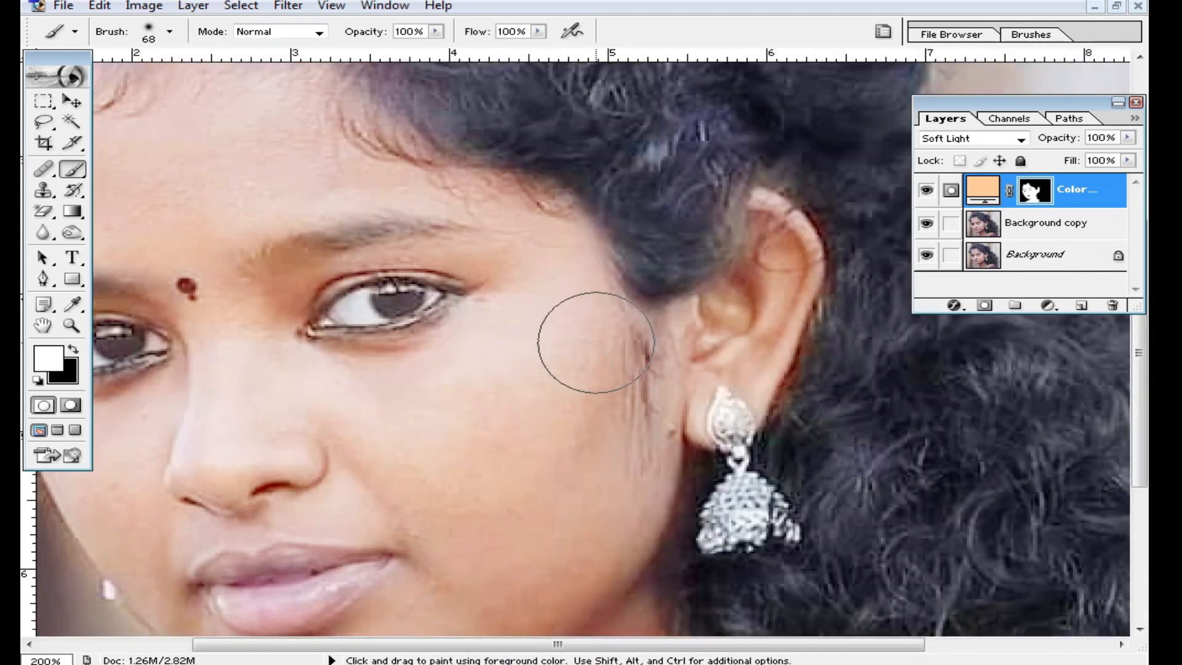
pyautogui.click(1021, 139)
pyautogui.click(959, 200)
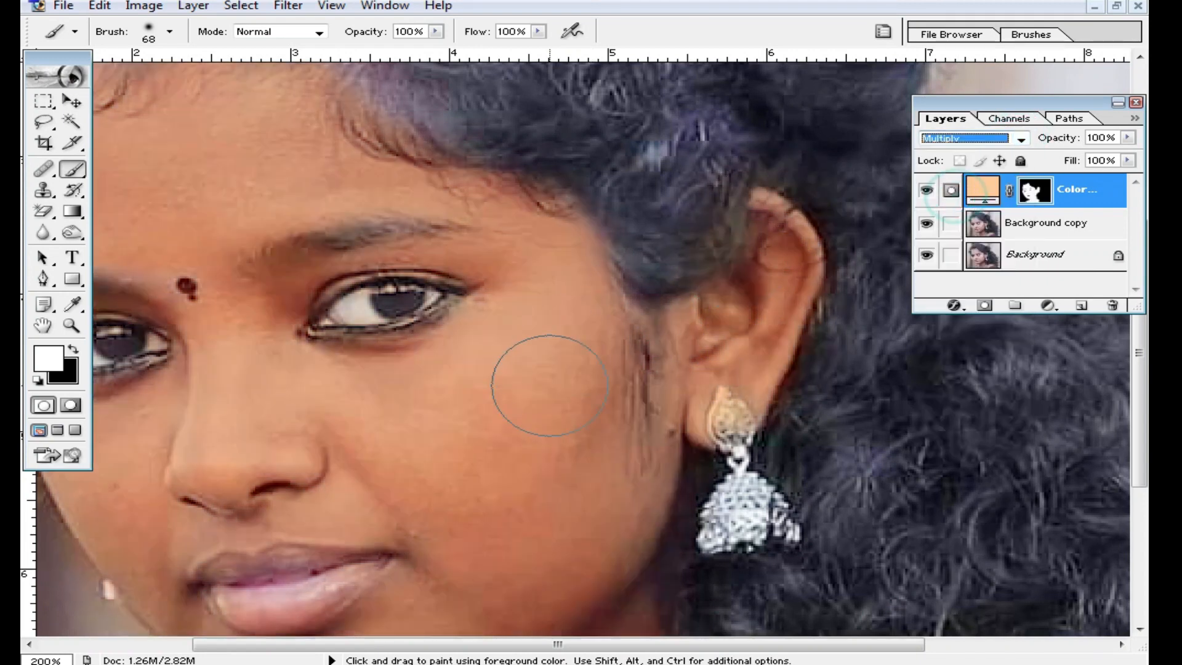
pyautogui.keyDown('ctrl'); pyautogui.keyDown('alt'); pyautogui.click(533, 409); pyautogui.keyUp('alt'); pyautogui.keyUp('ctrl')
pyautogui.keyDown('ctrl'); pyautogui.keyDown('alt'); pyautogui.click(533, 409); pyautogui.keyUp('alt'); pyautogui.keyUp('ctrl')
pyautogui.hotkey('ctrl', '0')
pyautogui.scroll(-1, 564, 434)
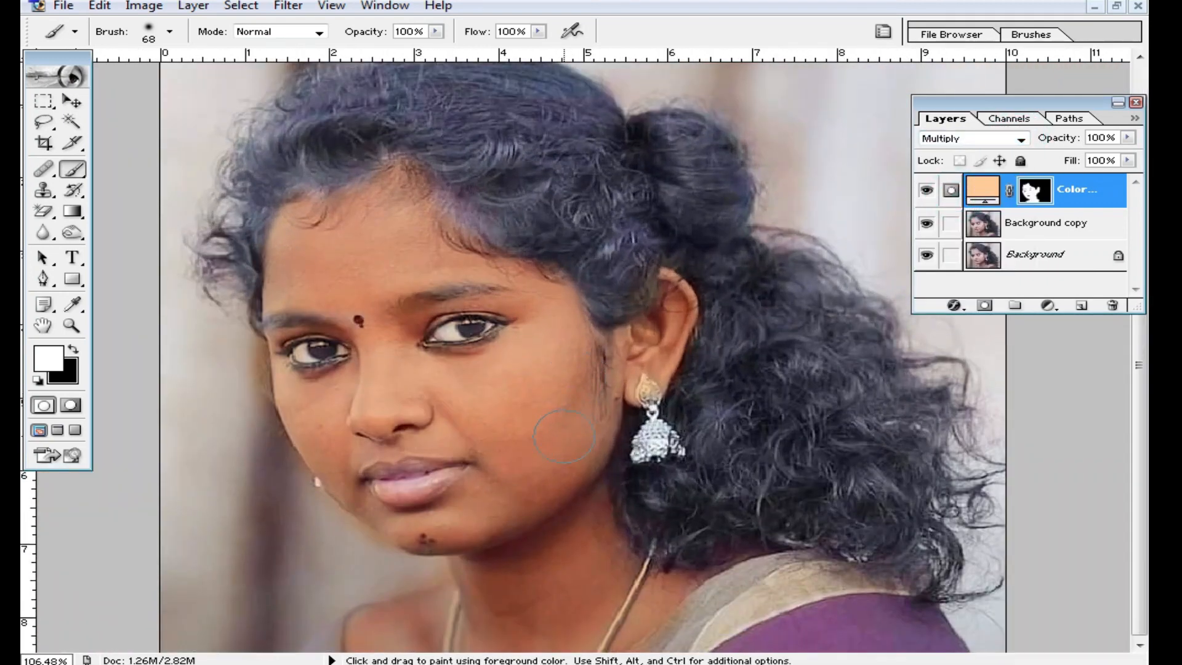
pyautogui.hotkey('ctrl', 'z')
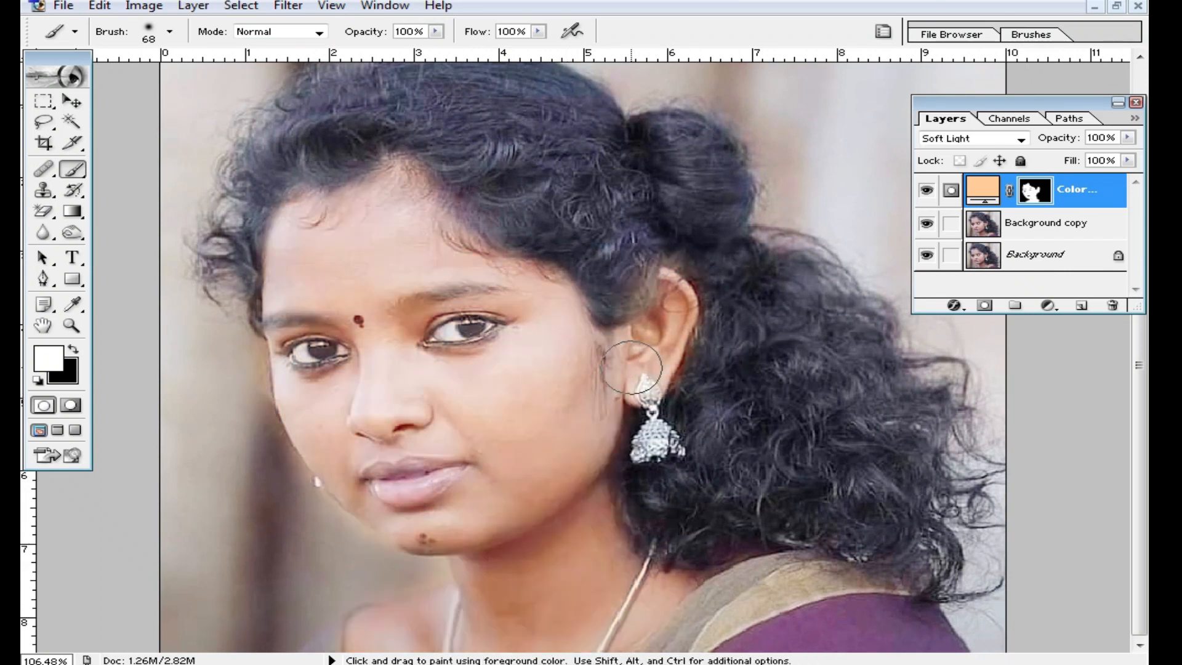
# Change the fill layer's colour to web-safe CC6633 and merge the fill layer into the background copy
pyautogui.doubleClick(984, 189)
pyautogui.click(850, 279)
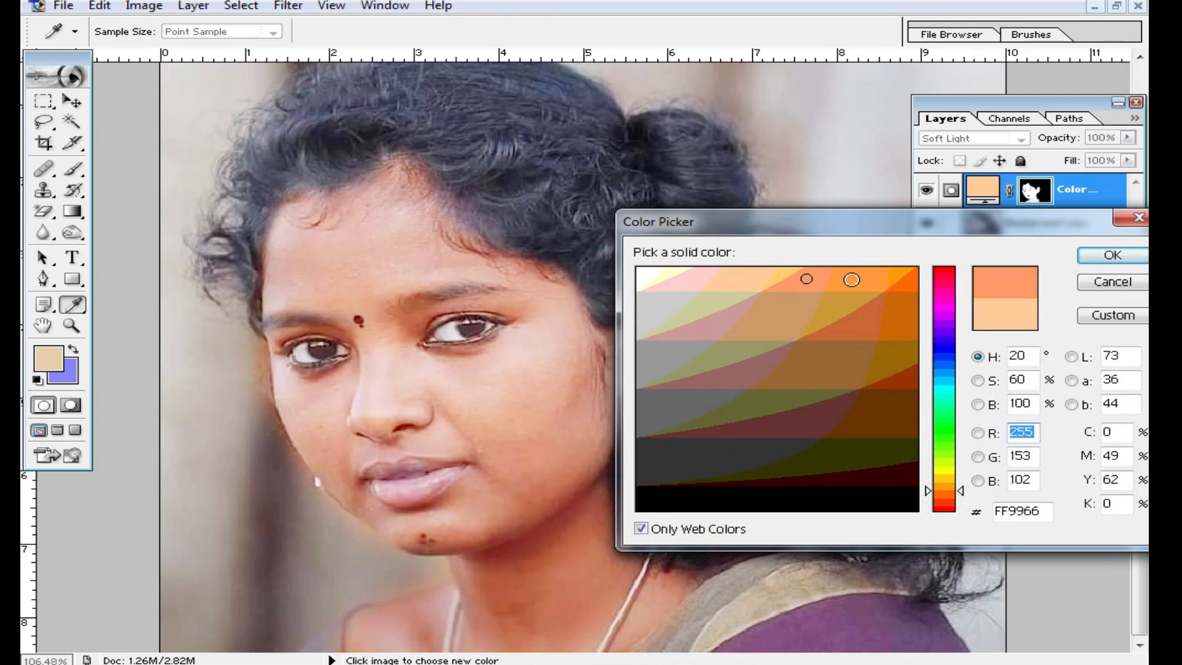
pyautogui.click(641, 529)
pyautogui.click(827, 281)
pyautogui.moveTo(827, 306)
pyautogui.mouseDown()
pyautogui.moveTo(851, 345)
pyautogui.moveTo(850, 324)
pyautogui.mouseUp()
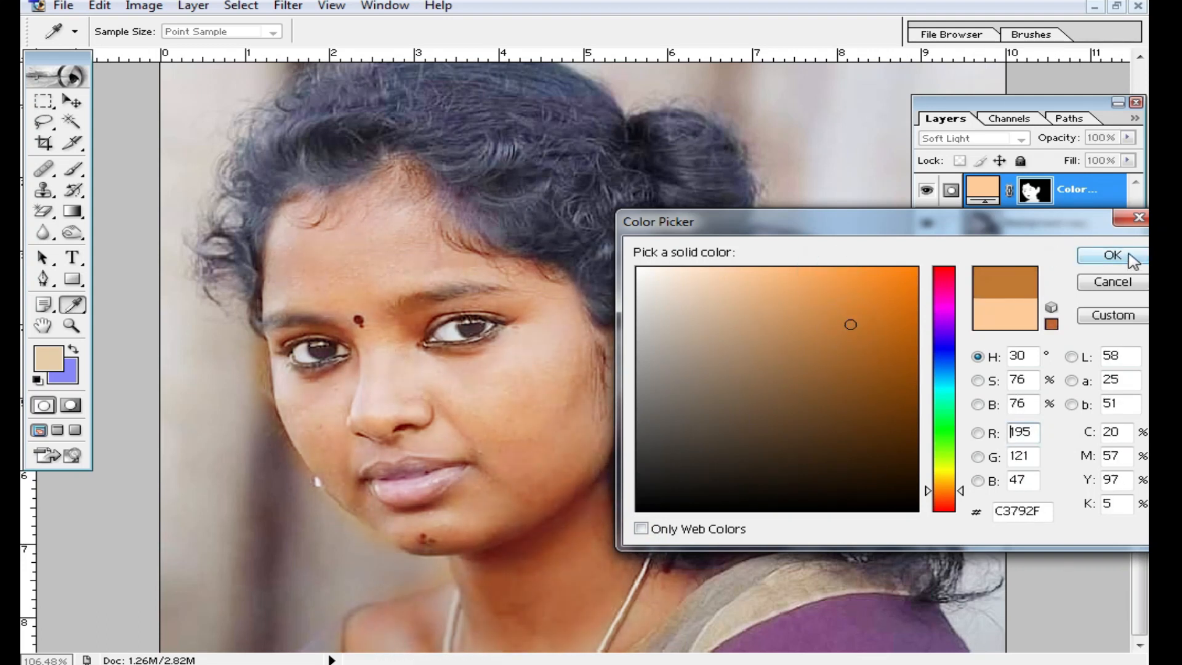
pyautogui.click(641, 528)
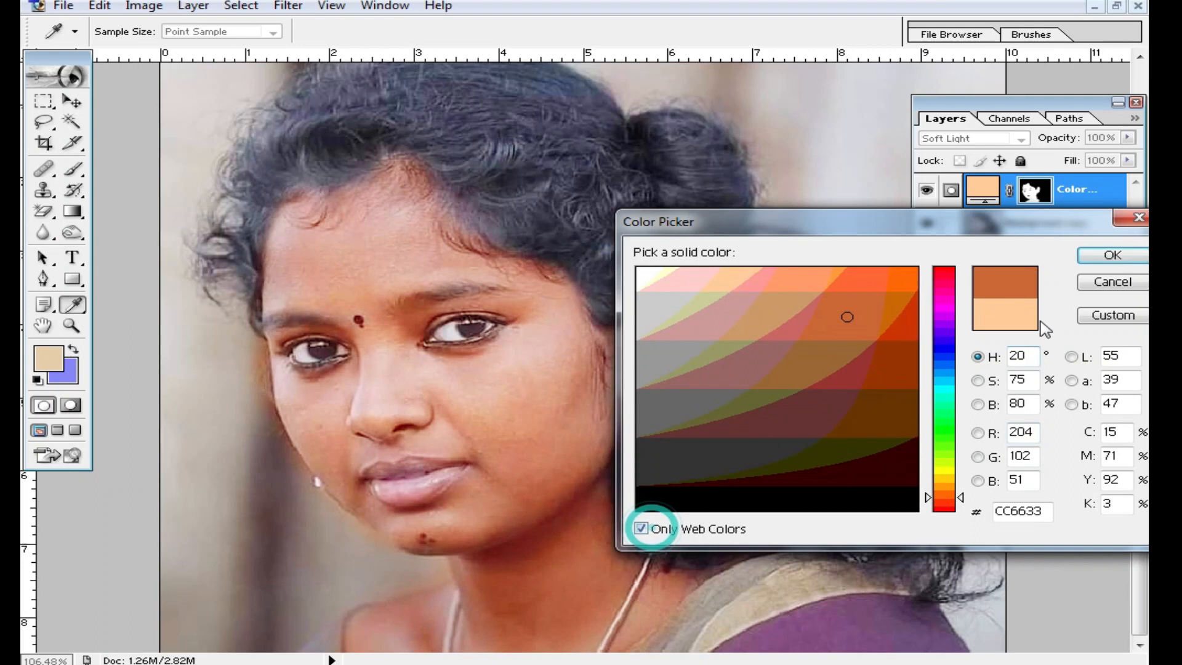
pyautogui.click(1112, 255)
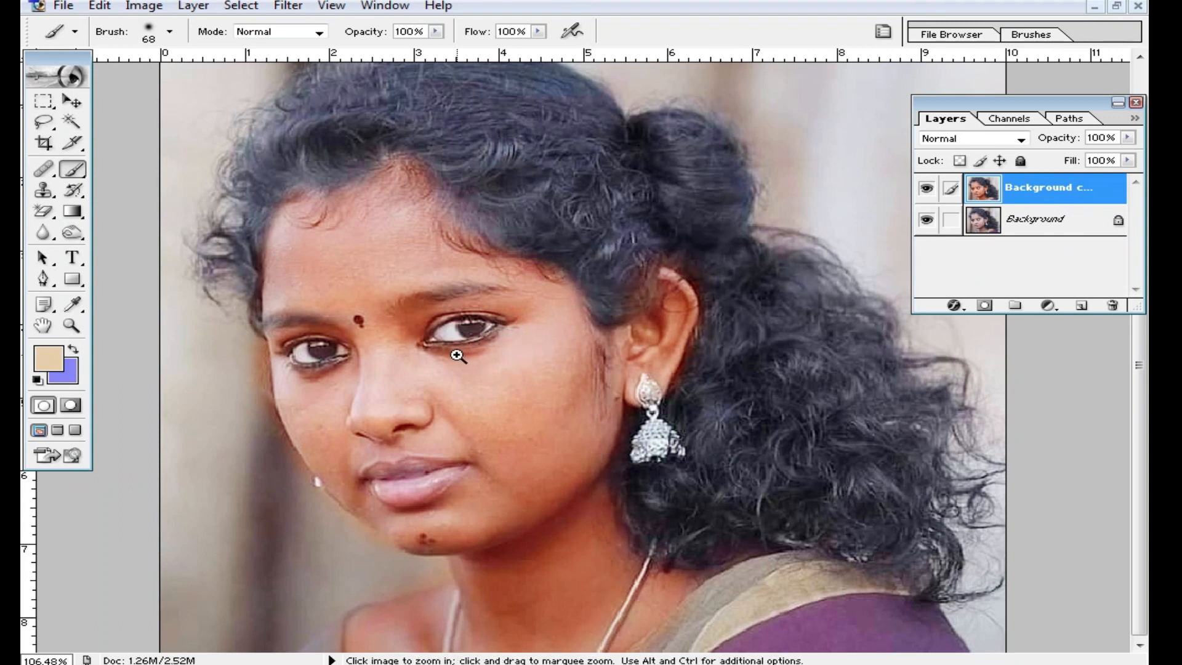
pyautogui.keyDown('ctrl'); pyautogui.click(462, 348); pyautogui.keyUp('ctrl')
pyautogui.scroll(2, 997, 207)
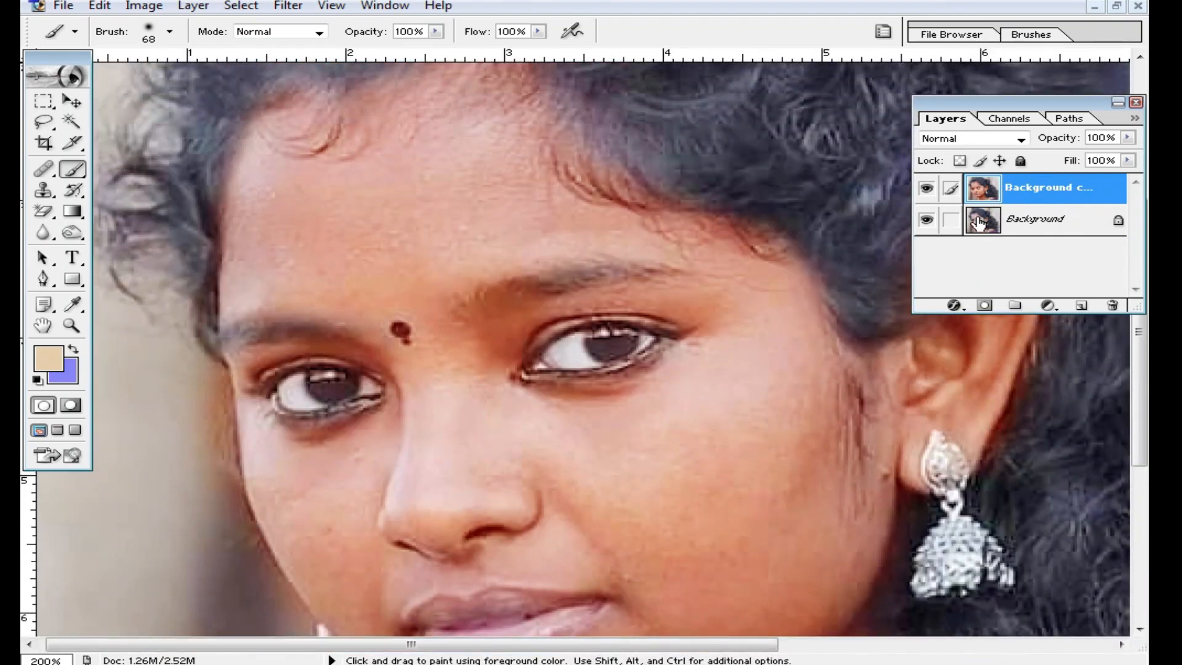
pyautogui.hotkey('ctrl', 'j')
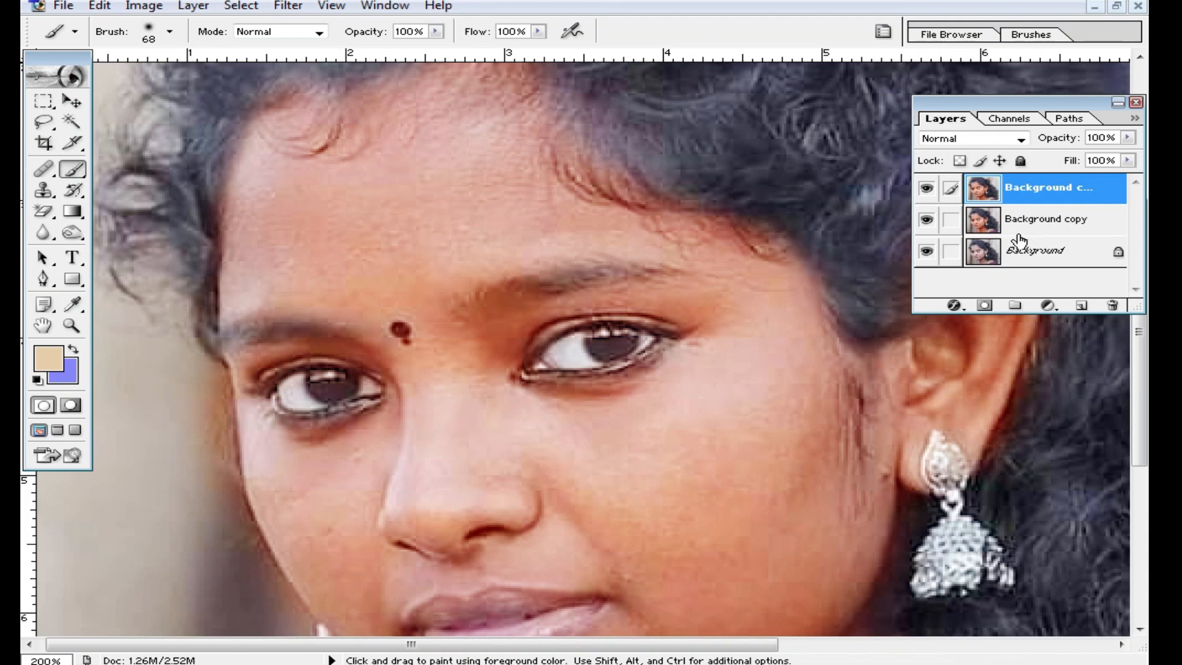
pyautogui.scroll(-2, 681, 391)
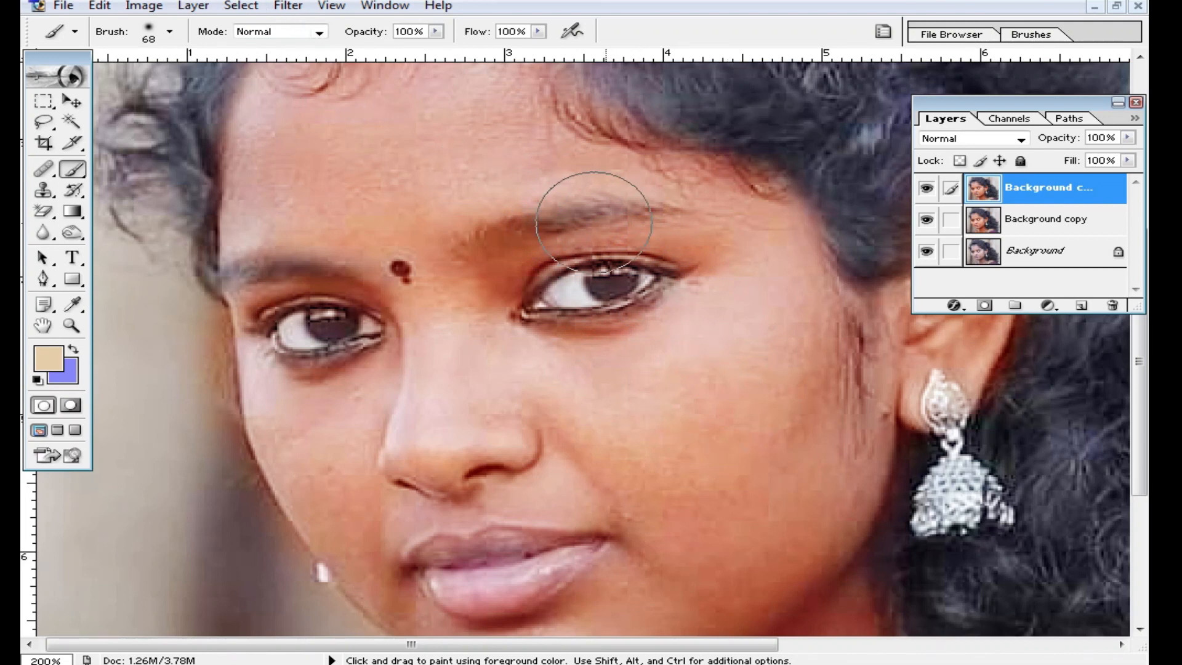
pyautogui.hotkey('ctrl', 'e')
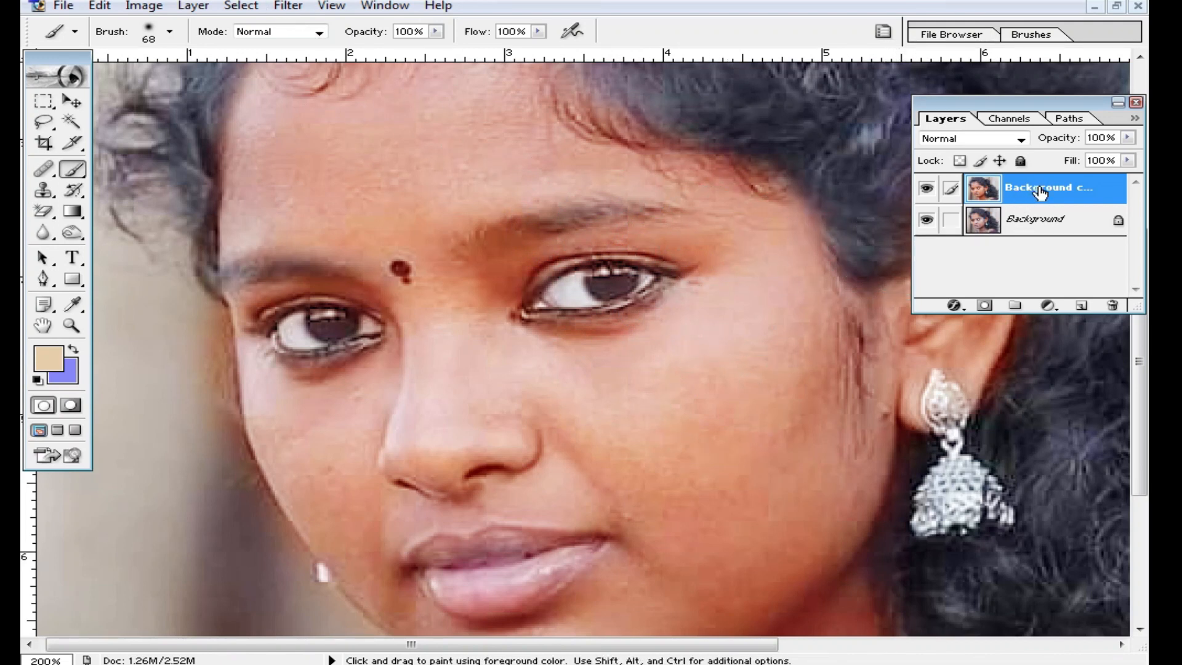
# Set the image resolution to 300 pixels/inch with proportions constrained and Bicubic resampling
pyautogui.scroll(-5, 655, 325)
pyautogui.scroll(4, 432, 185)
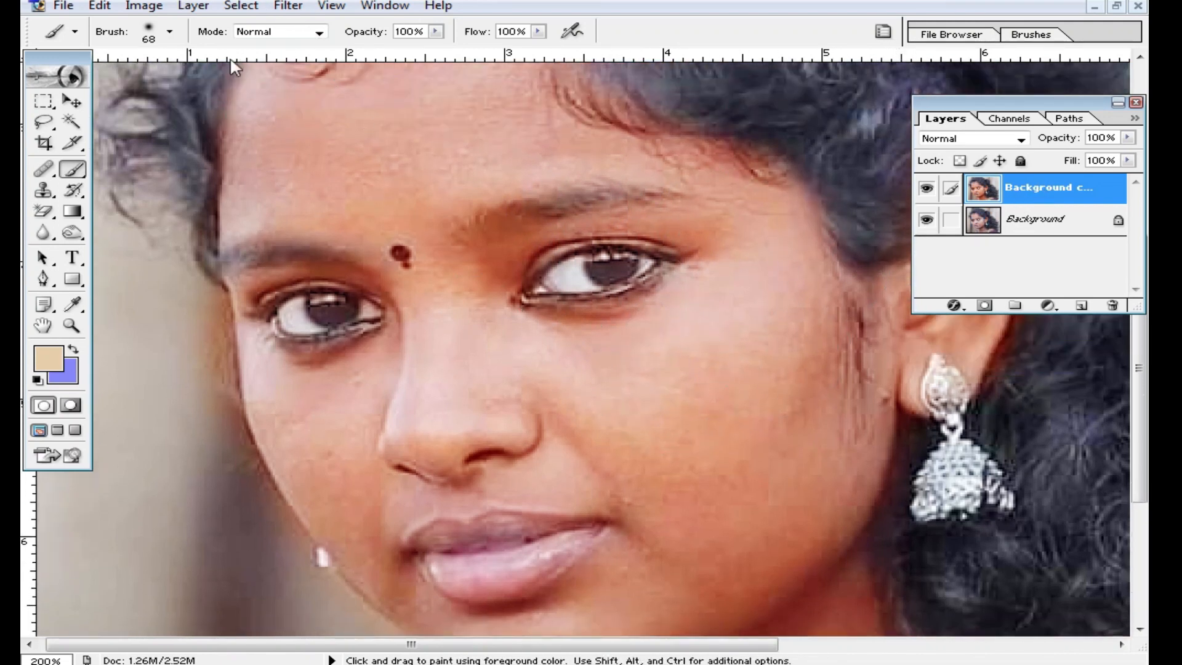
pyautogui.click(140, 7)
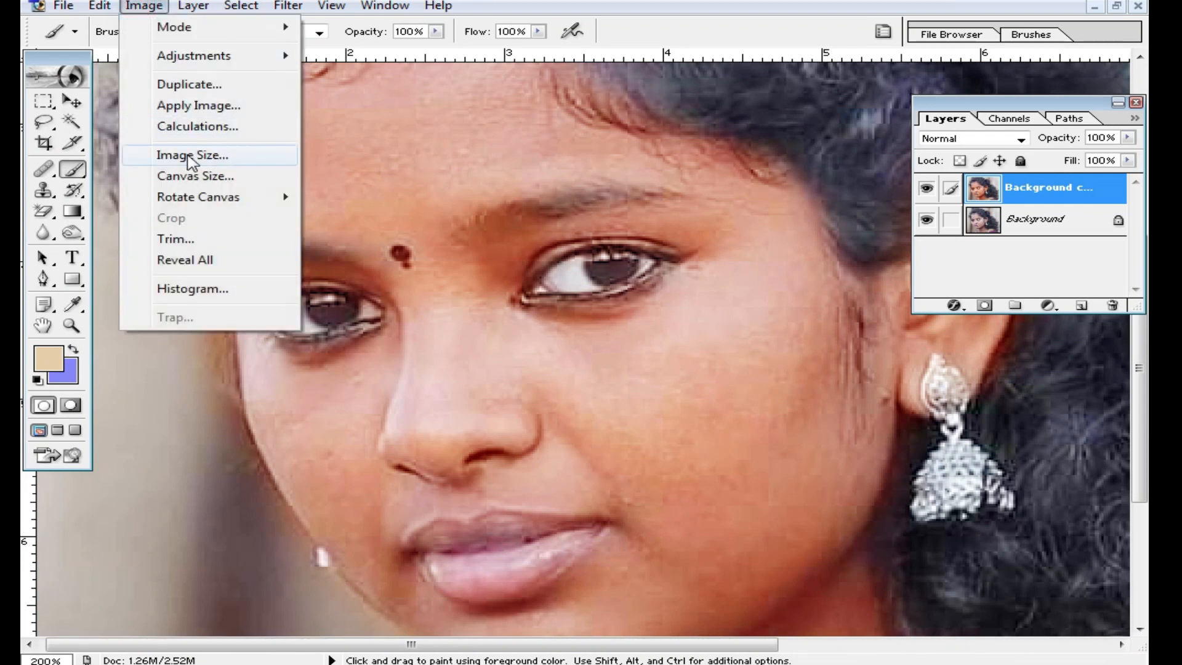
pyautogui.click(185, 153)
pyautogui.doubleClick(510, 399)
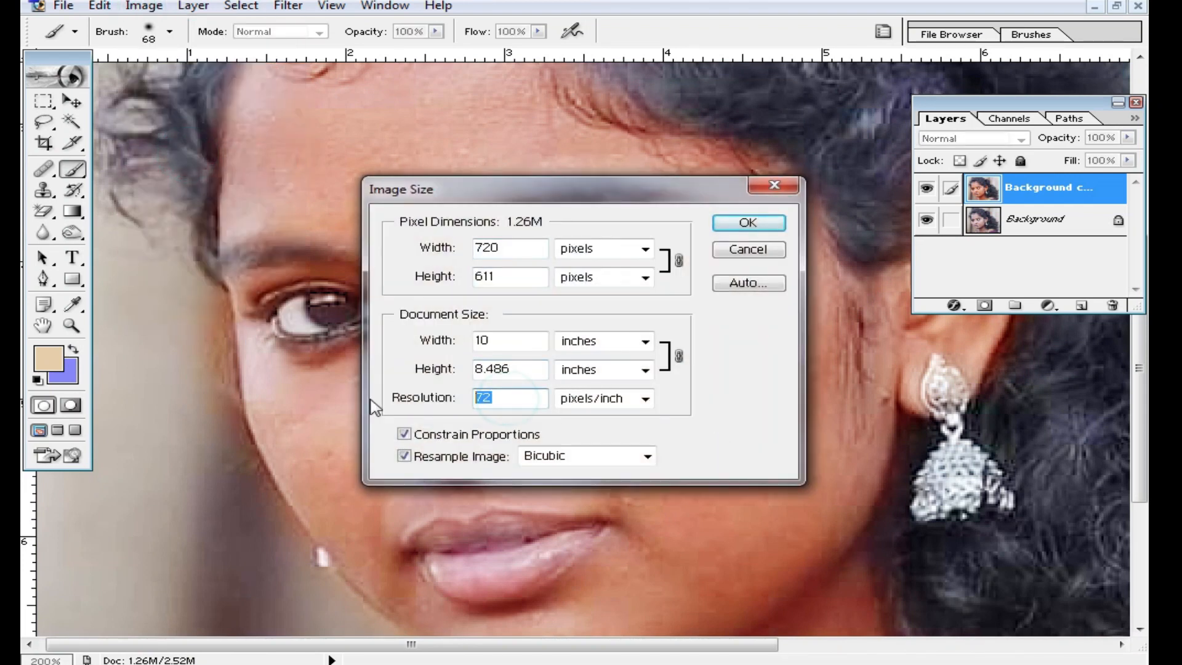
pyautogui.write('300')
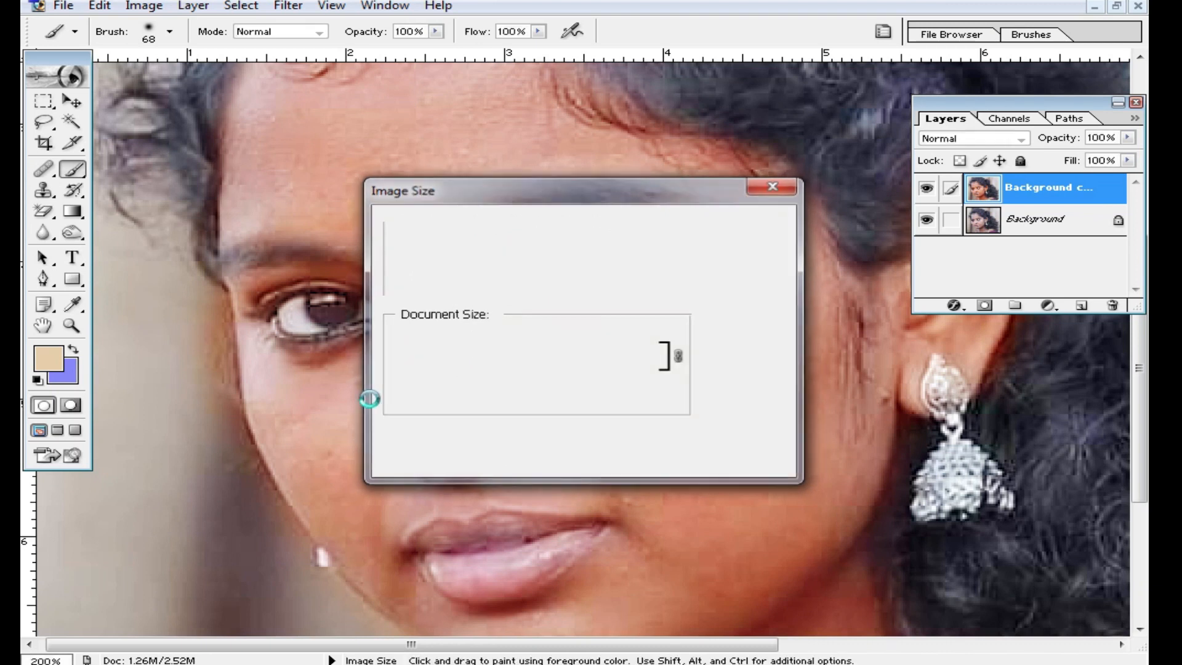
pyautogui.press('Return')
# Duplicate the background copy layer for smoothing the facial skin
pyautogui.keyDown('ctrl'); pyautogui.keyDown('alt'); pyautogui.click(372, 398); pyautogui.keyUp('alt'); pyautogui.keyUp('ctrl')
pyautogui.keyDown('ctrl'); pyautogui.keyDown('alt'); pyautogui.click(675, 392); pyautogui.keyUp('alt'); pyautogui.keyUp('ctrl')
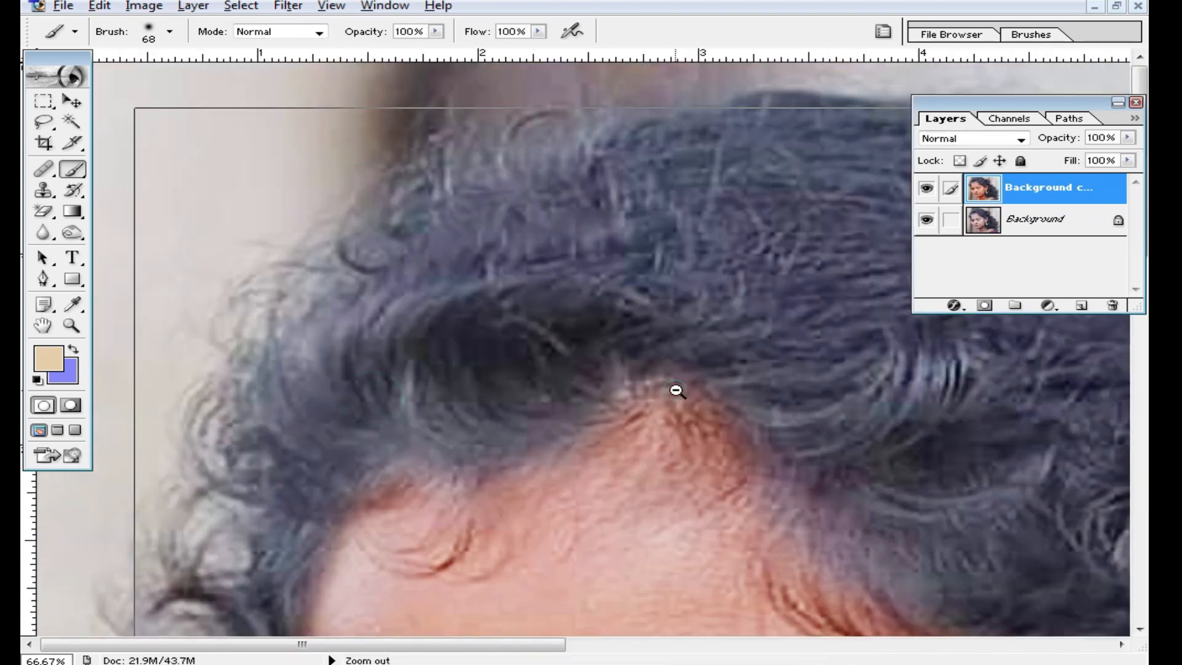
pyautogui.keyDown('ctrl'); pyautogui.keyDown('alt'); pyautogui.click(677, 392); pyautogui.keyUp('alt'); pyautogui.keyUp('ctrl')
pyautogui.moveTo(576, 510)
pyautogui.mouseDown()
pyautogui.moveTo(523, 362)
pyautogui.moveTo(614, 351)
pyautogui.mouseUp()
pyautogui.keyDown('ctrl'); pyautogui.click(489, 336); pyautogui.keyUp('ctrl')
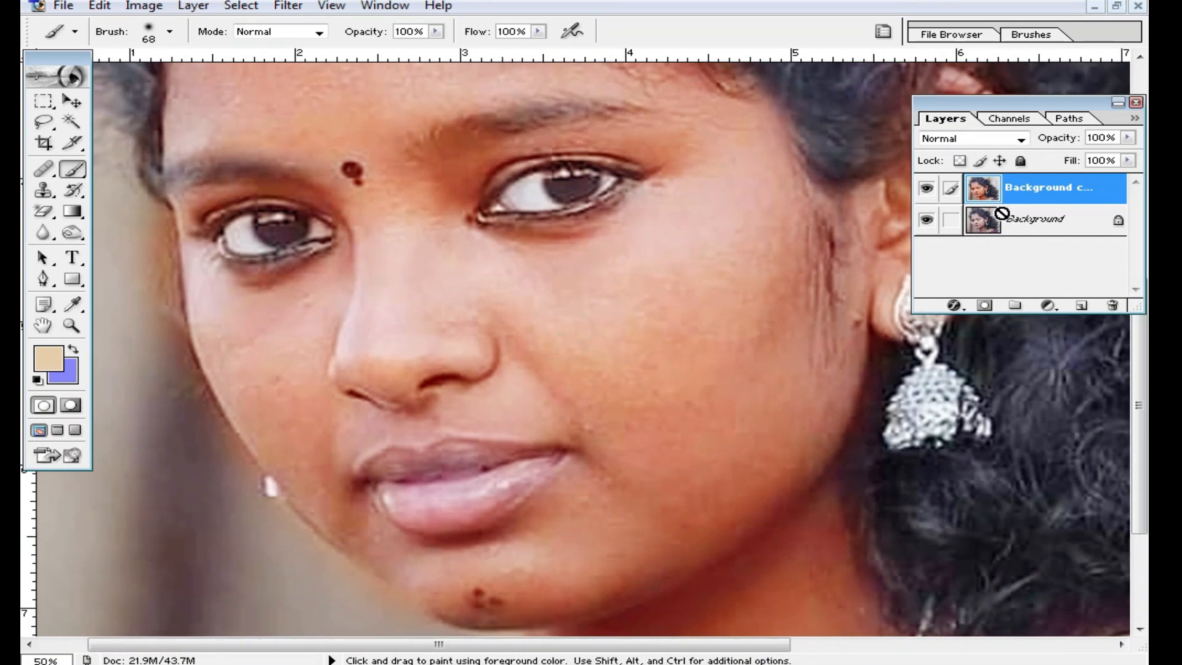
pyautogui.hotkey('ctrl', 'j')
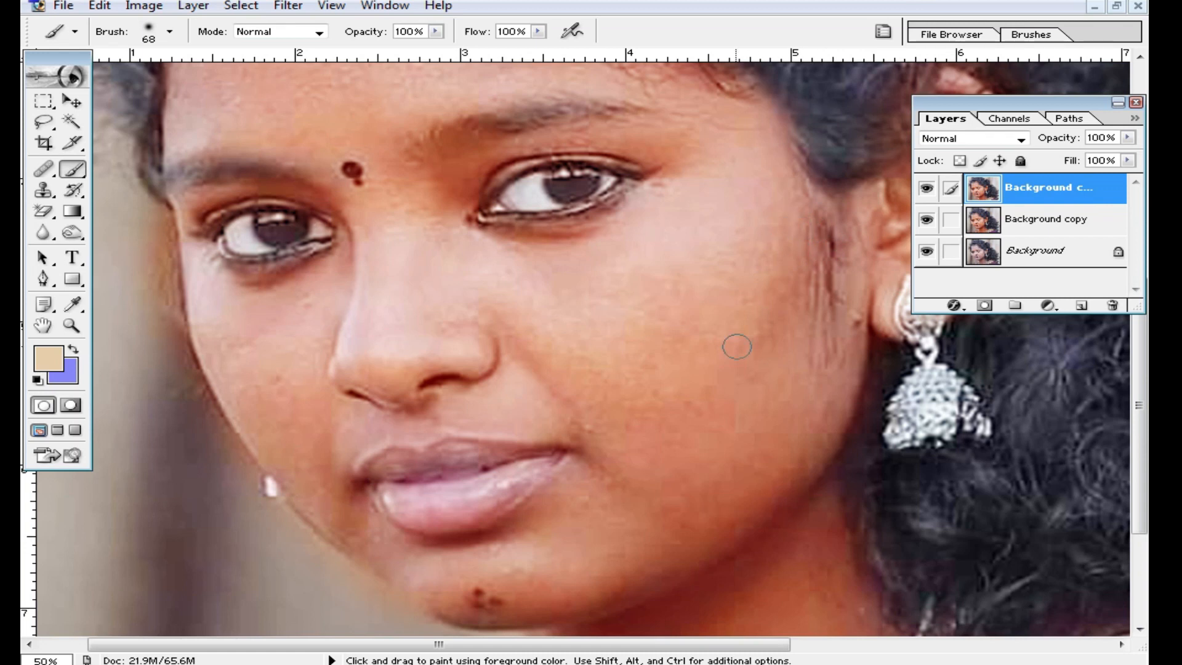
# Invert the colours of the duplicated layer and set its blend mode to Vivid Light
pyautogui.click(289, 8)
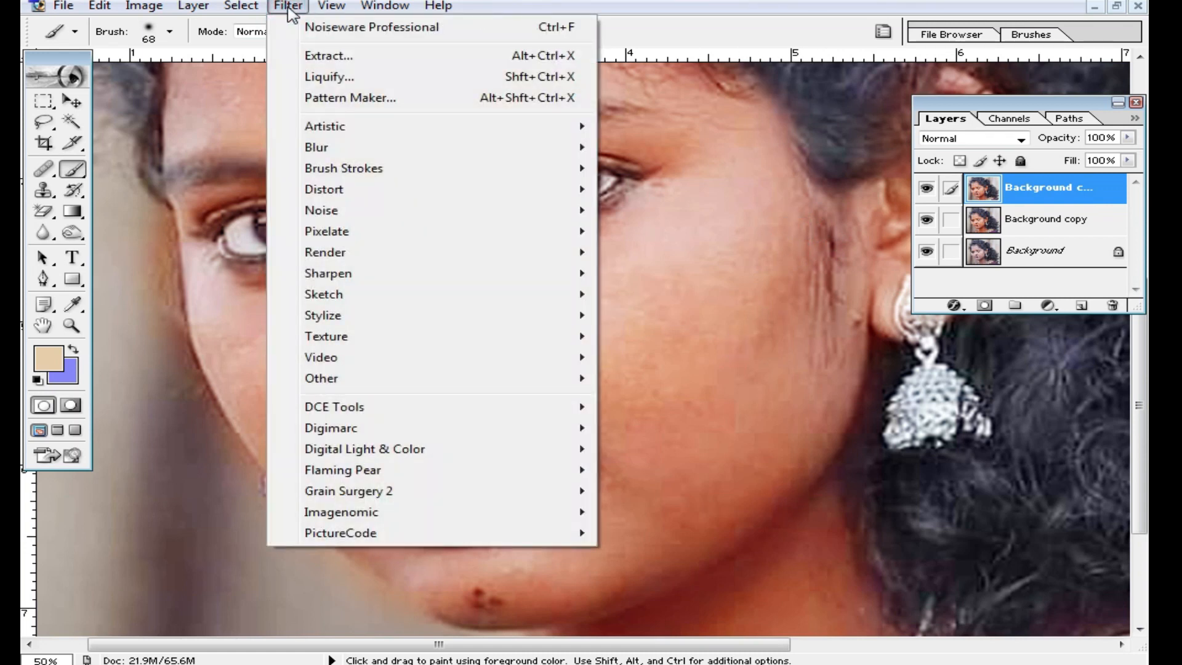
pyautogui.click(762, 209)
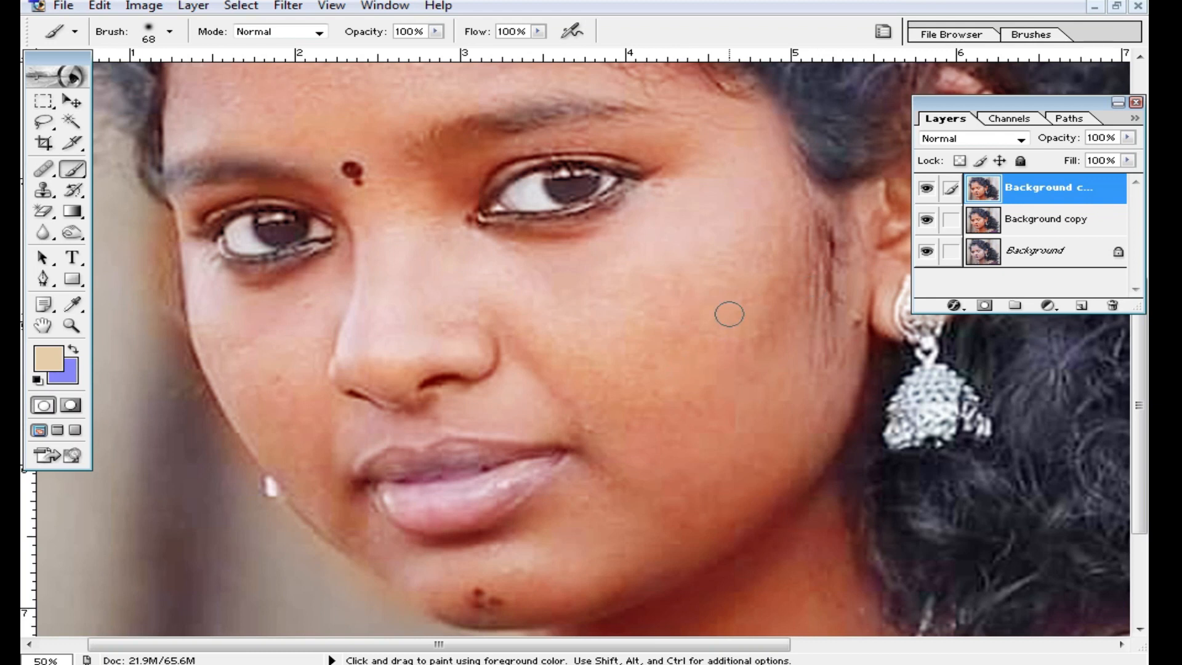
pyautogui.hotkey('ctrl', 'i')
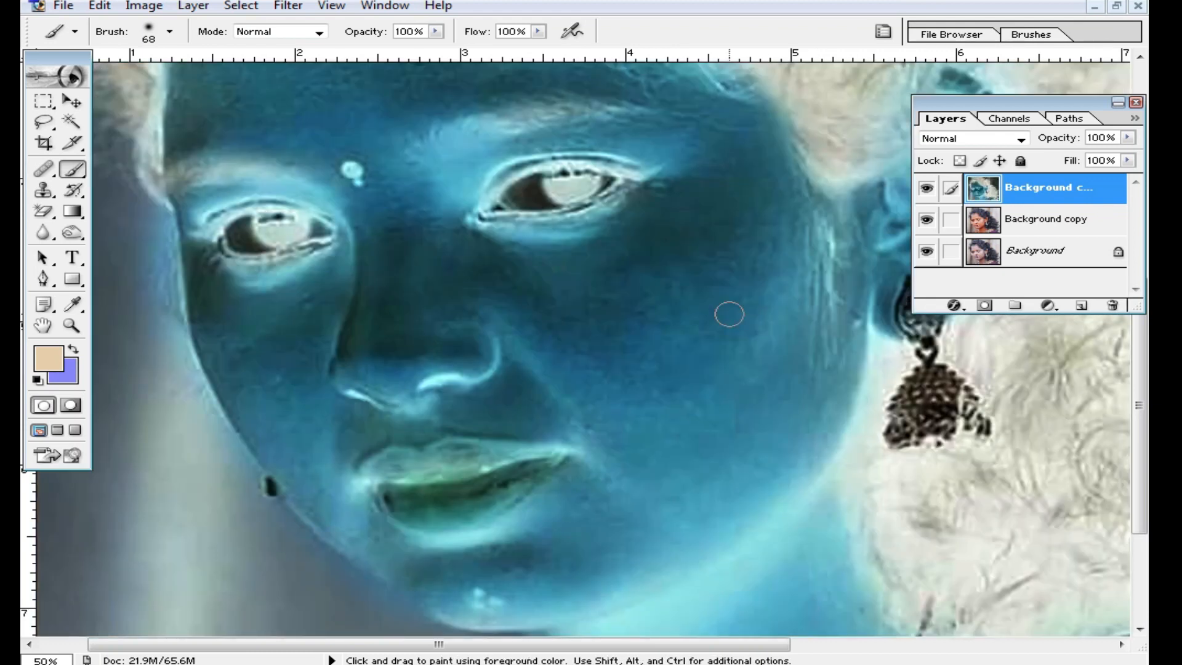
pyautogui.click(1020, 140)
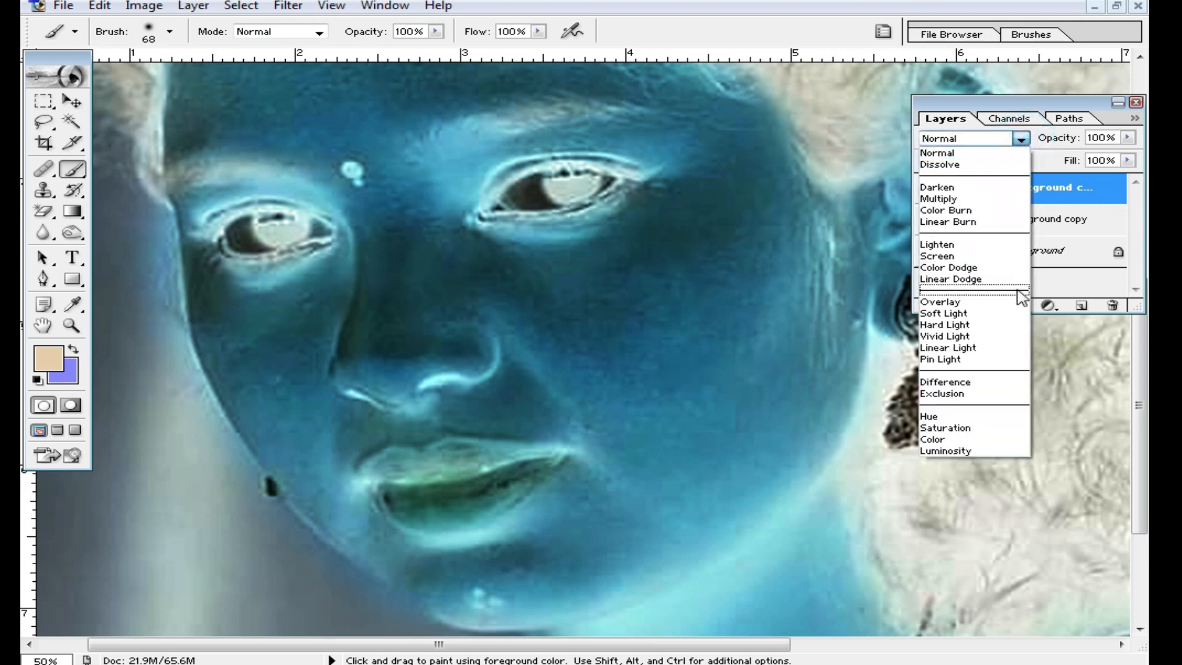
pyautogui.click(972, 338)
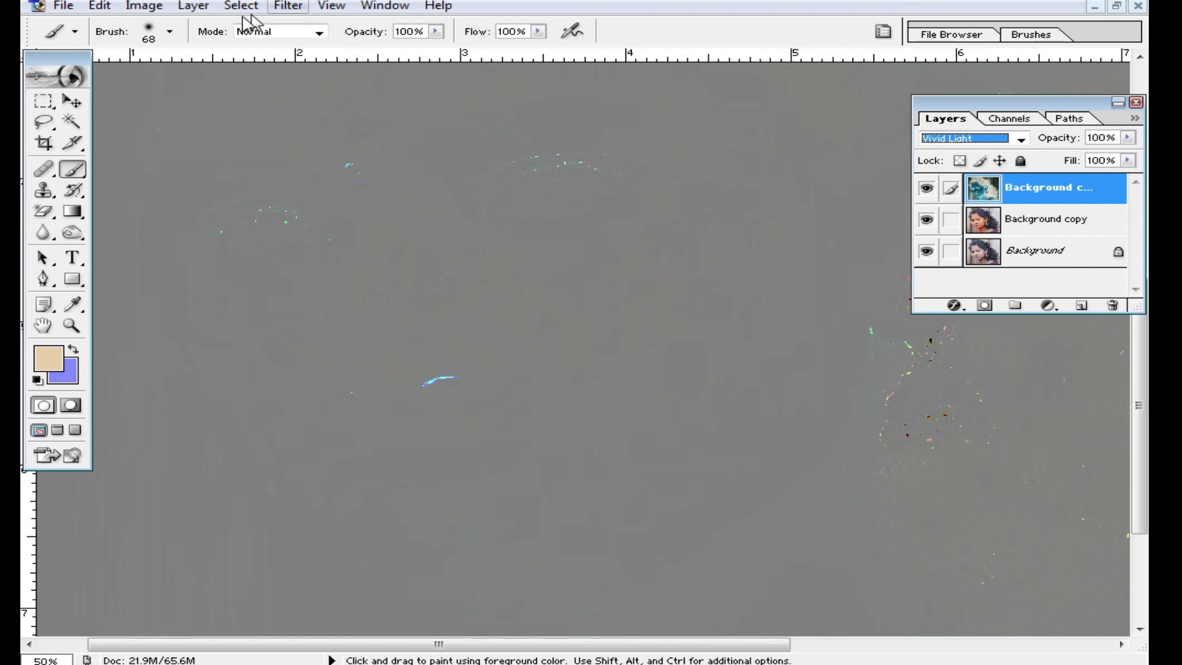
# Apply a High Pass filter with a radius of 9.5 pixels to the inverted Vivid Light layer
pyautogui.click(283, 7)
pyautogui.moveTo(407, 379)
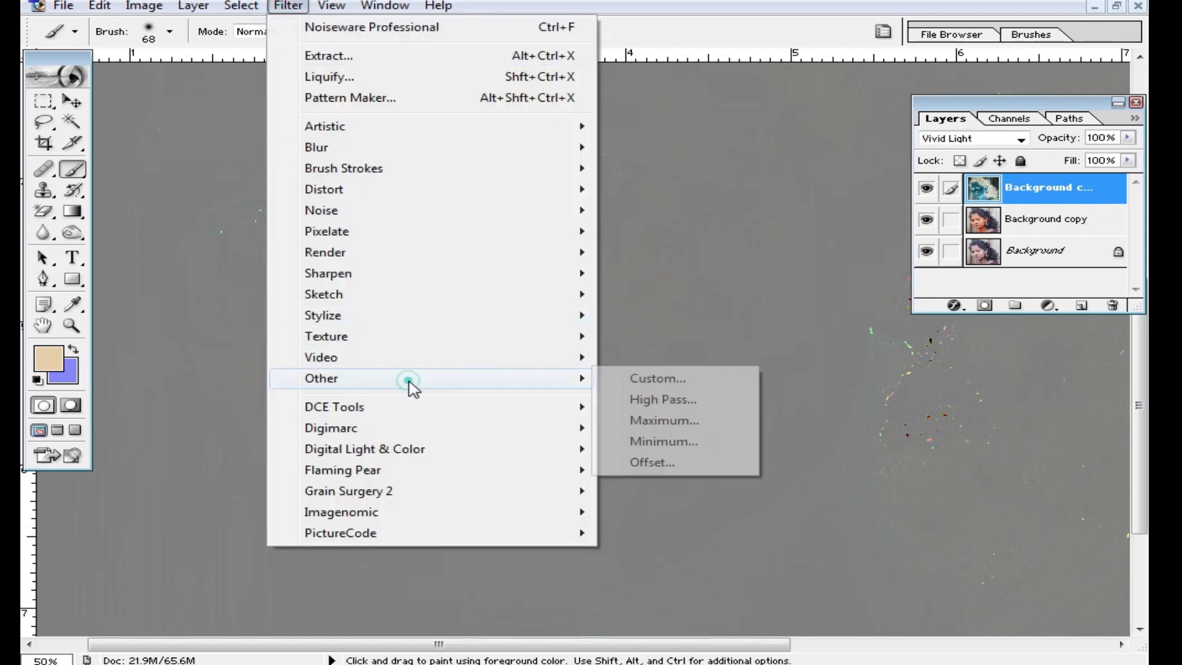
pyautogui.click(708, 402)
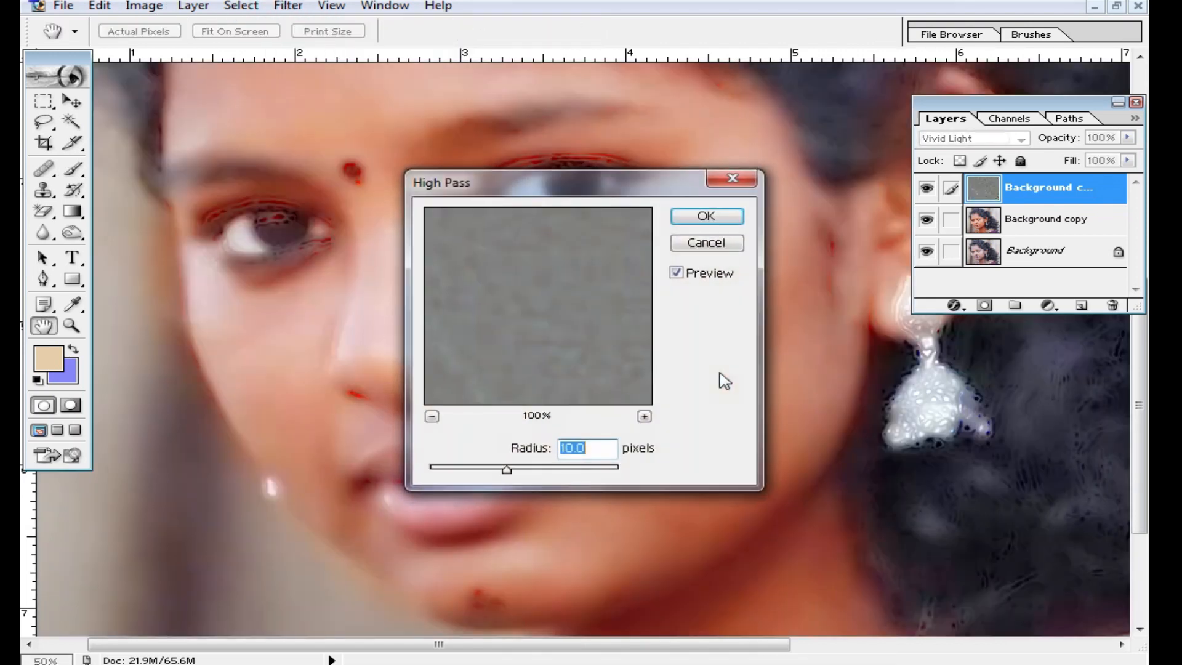
pyautogui.moveTo(570, 199); pyautogui.dragTo(844, 269)
pyautogui.moveTo(783, 543)
pyautogui.mouseDown()
pyautogui.moveTo(755, 539)
pyautogui.moveTo(779, 541)
pyautogui.mouseUp()
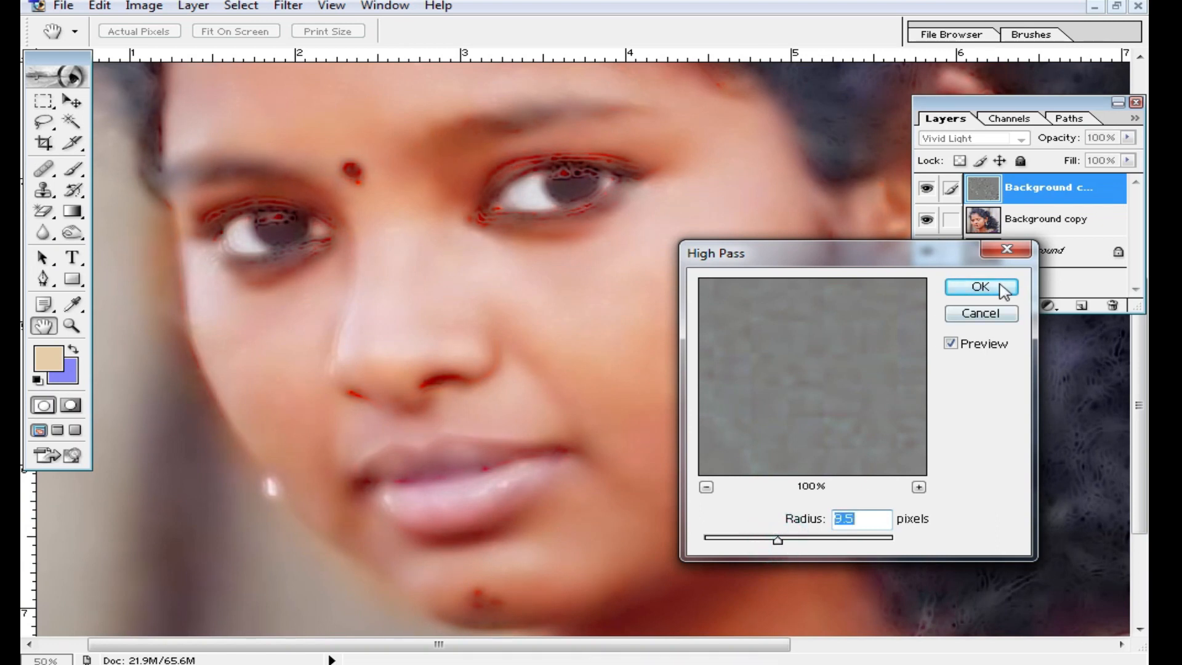
pyautogui.click(980, 287)
pyautogui.press('b')
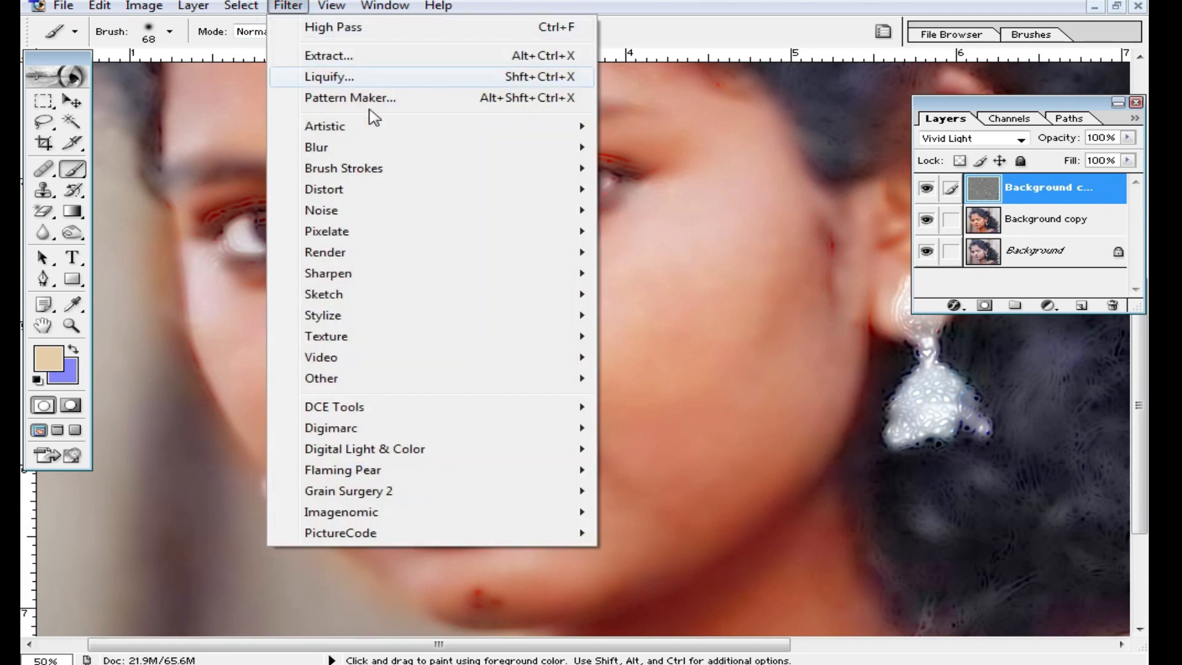
# Apply a Gaussian Blur with a radius of 2.2 pixels to the High Pass layer
pyautogui.click(409, 148)
pyautogui.click(707, 193)
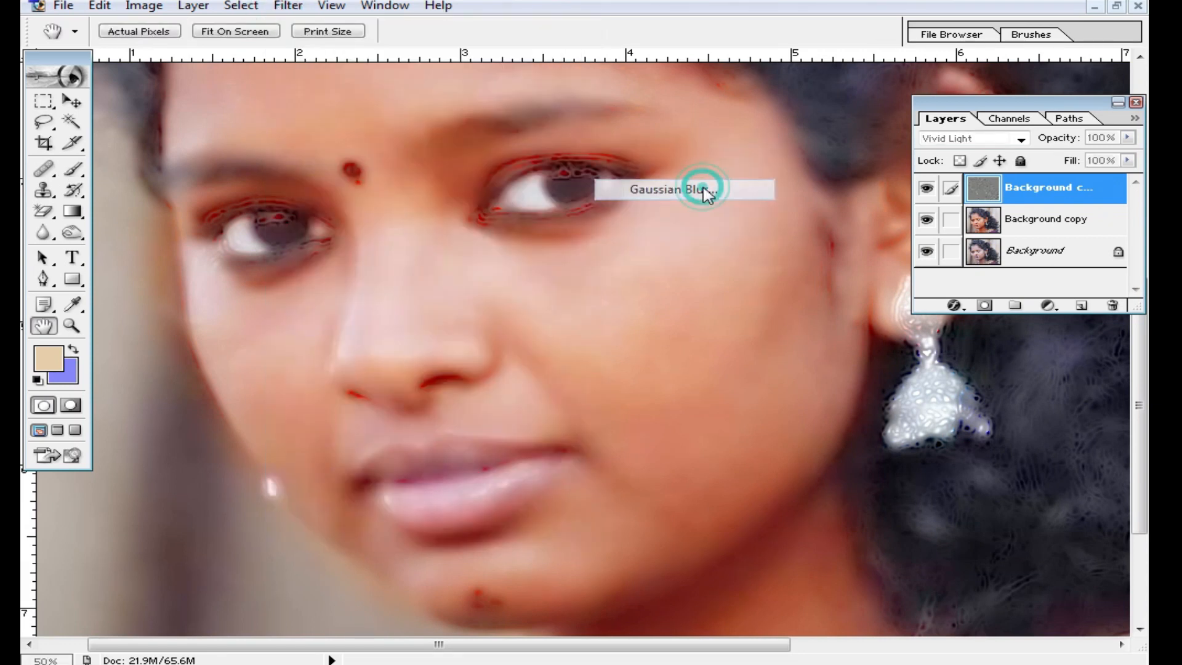
pyautogui.moveTo(575, 193); pyautogui.dragTo(794, 226)
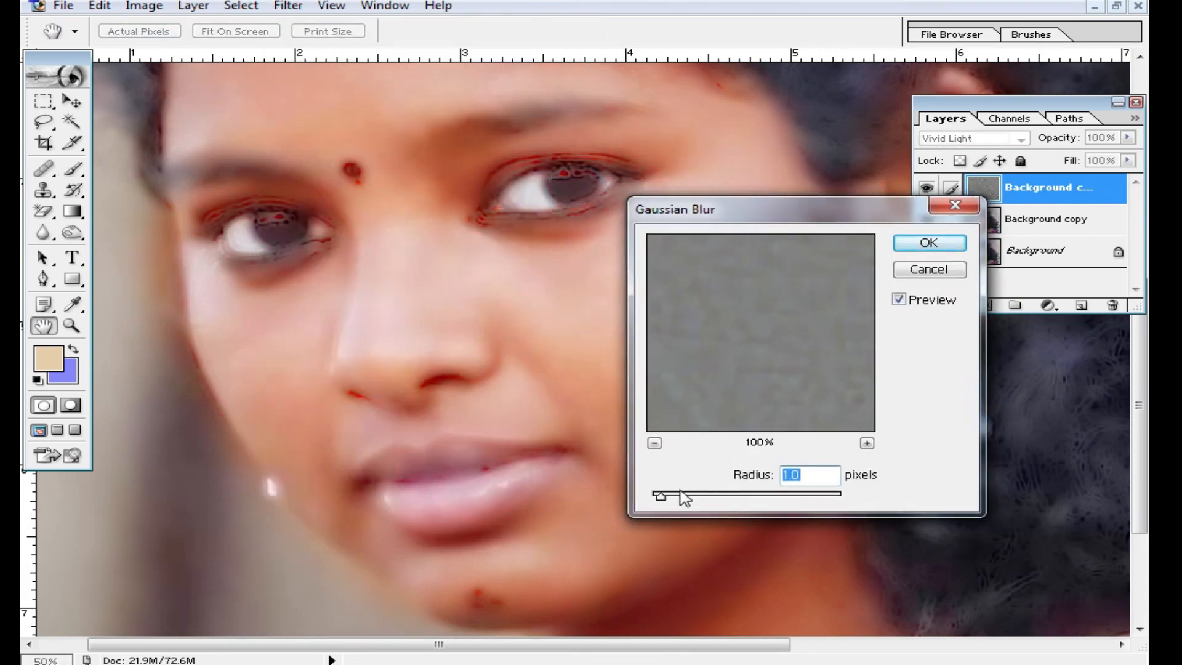
pyautogui.moveTo(664, 496)
pyautogui.mouseDown()
pyautogui.moveTo(706, 493)
pyautogui.moveTo(662, 495)
pyautogui.moveTo(675, 494)
pyautogui.mouseUp()
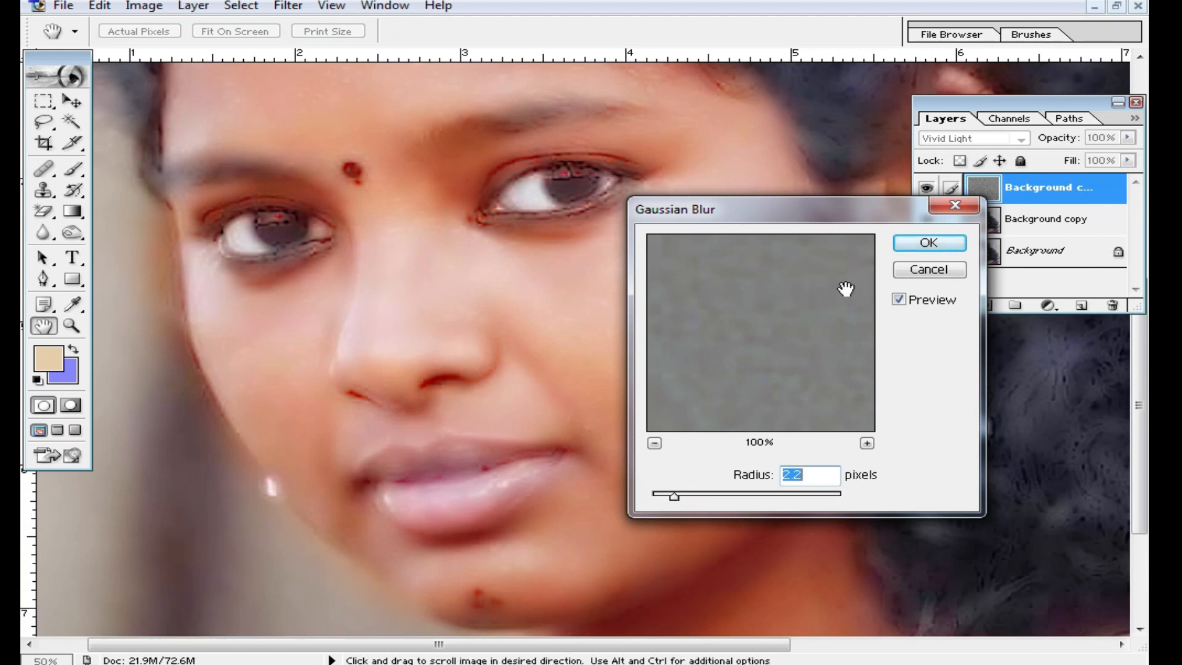
pyautogui.click(927, 243)
pyautogui.press('b')
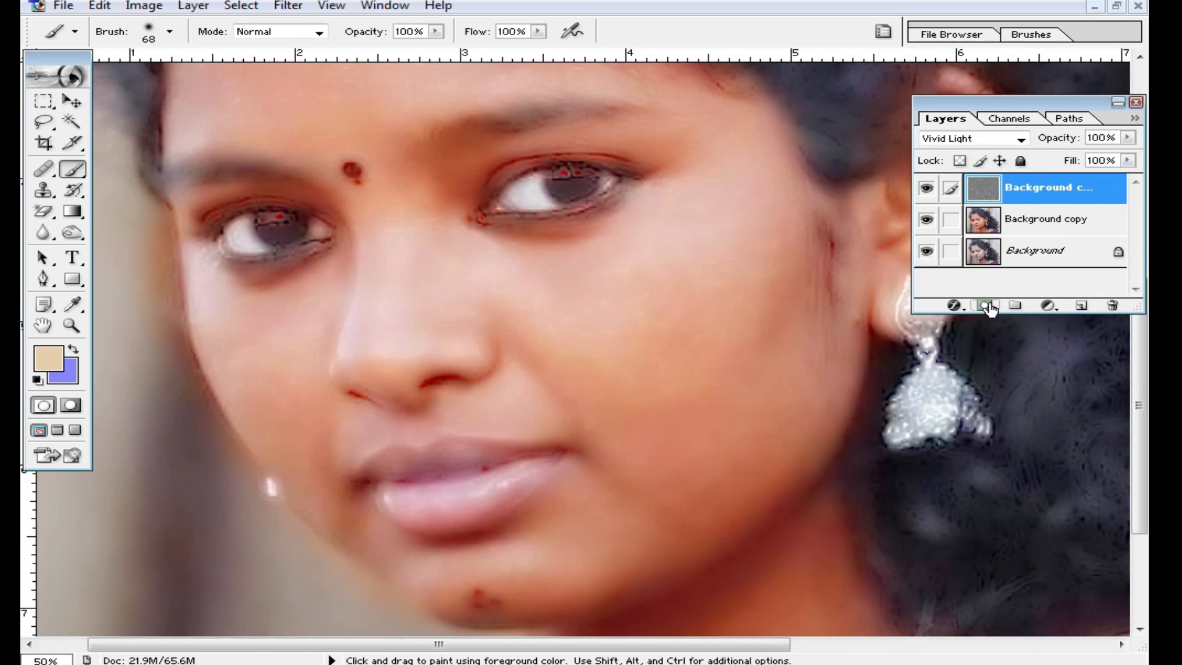
# Add a layer mask to the smoothing layer, reset the painting colours to default and invert the mask to black
pyautogui.click(986, 305)
pyautogui.press('d')
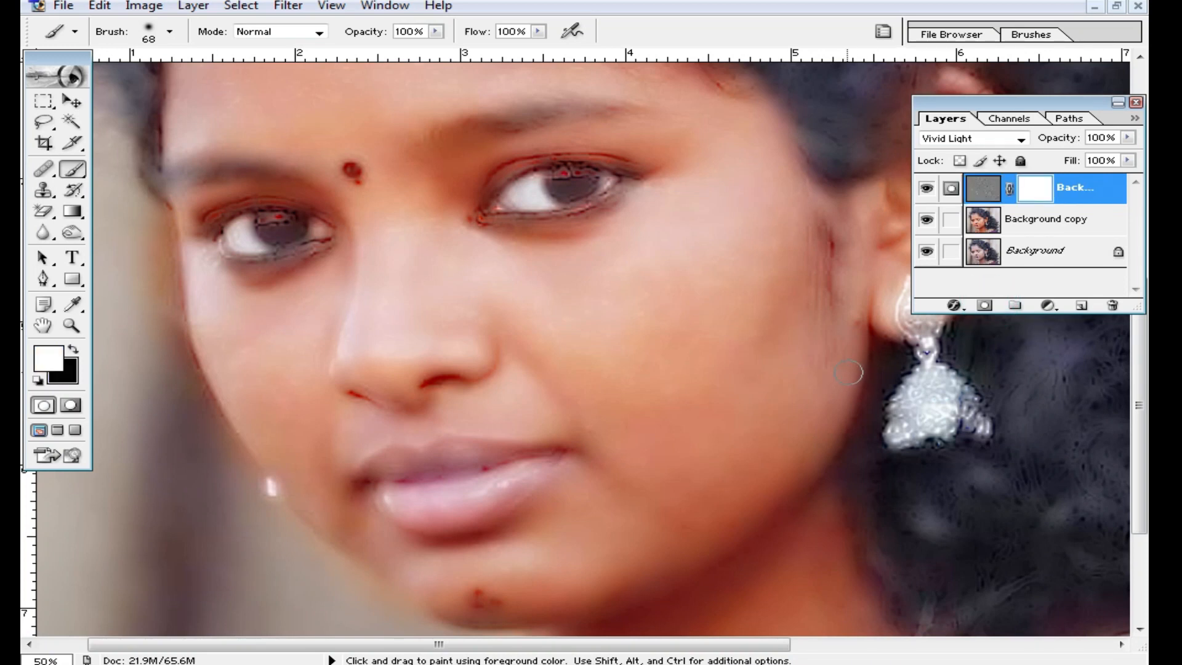
pyautogui.hotkey('ctrl', 'i')
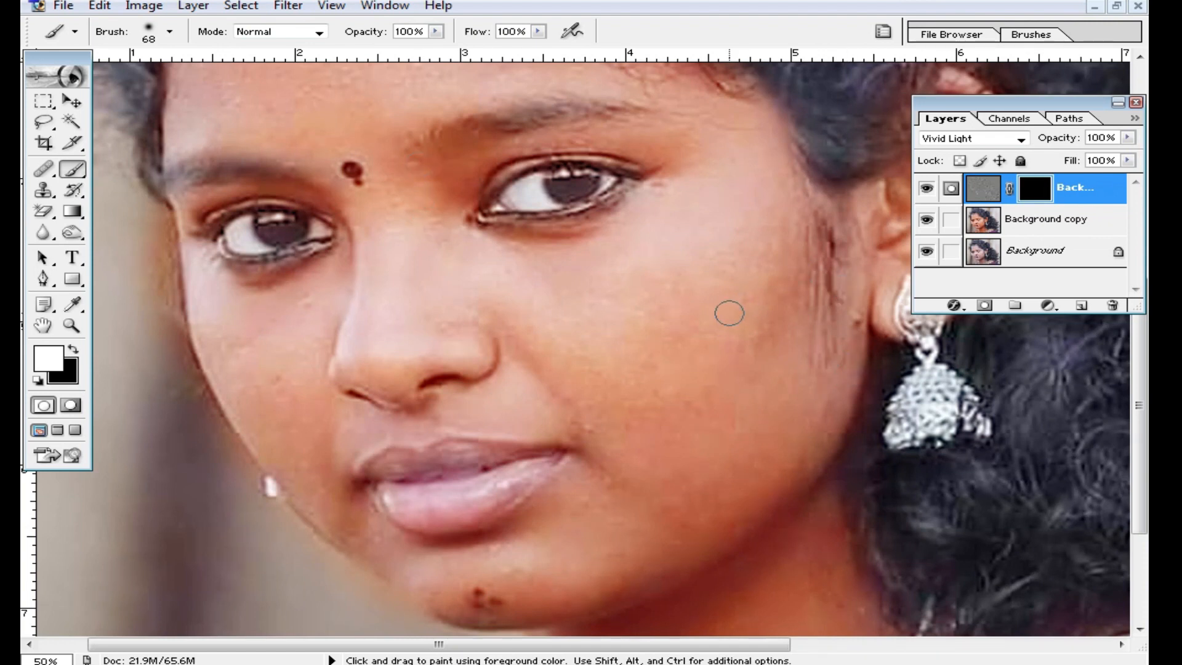
# Enlarge the brush to 141 px and paint the mask white over the cheeks and nose
pyautogui.rightClick(673, 331)
pyautogui.moveTo(820, 365); pyautogui.dragTo(831, 365)
pyautogui.press('Return')
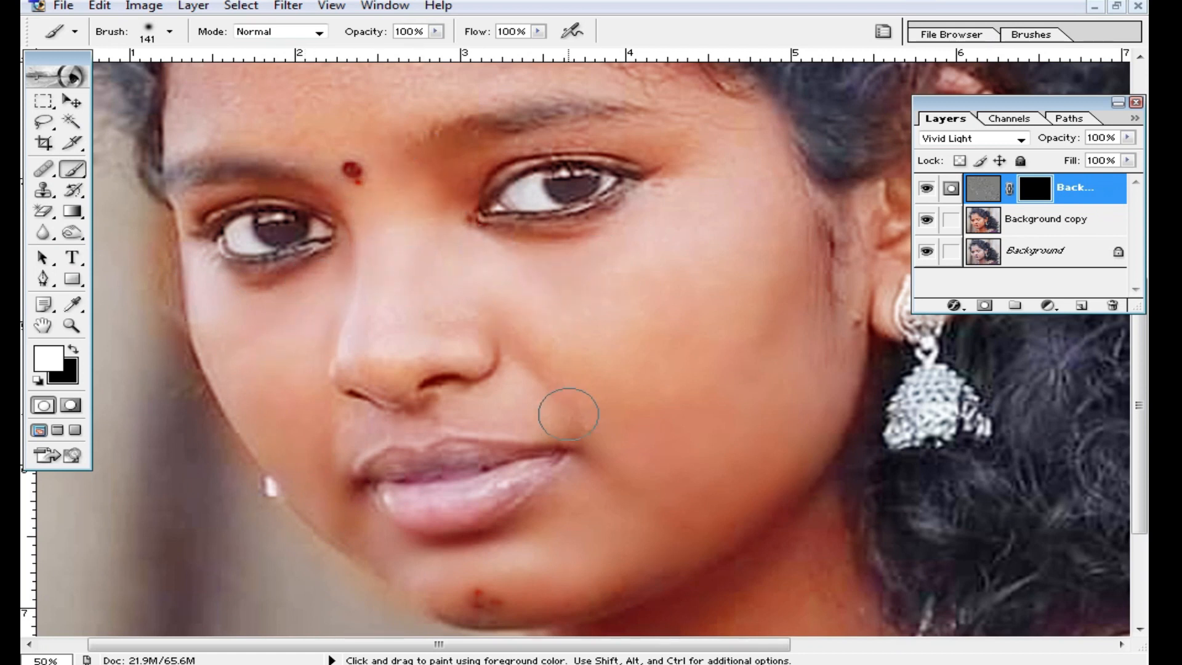
pyautogui.moveTo(475, 404)
pyautogui.mouseDown()
pyautogui.moveTo(314, 448)
pyautogui.moveTo(329, 332)
pyautogui.moveTo(365, 376)
pyautogui.moveTo(475, 337)
pyautogui.moveTo(428, 345)
pyautogui.mouseUp()
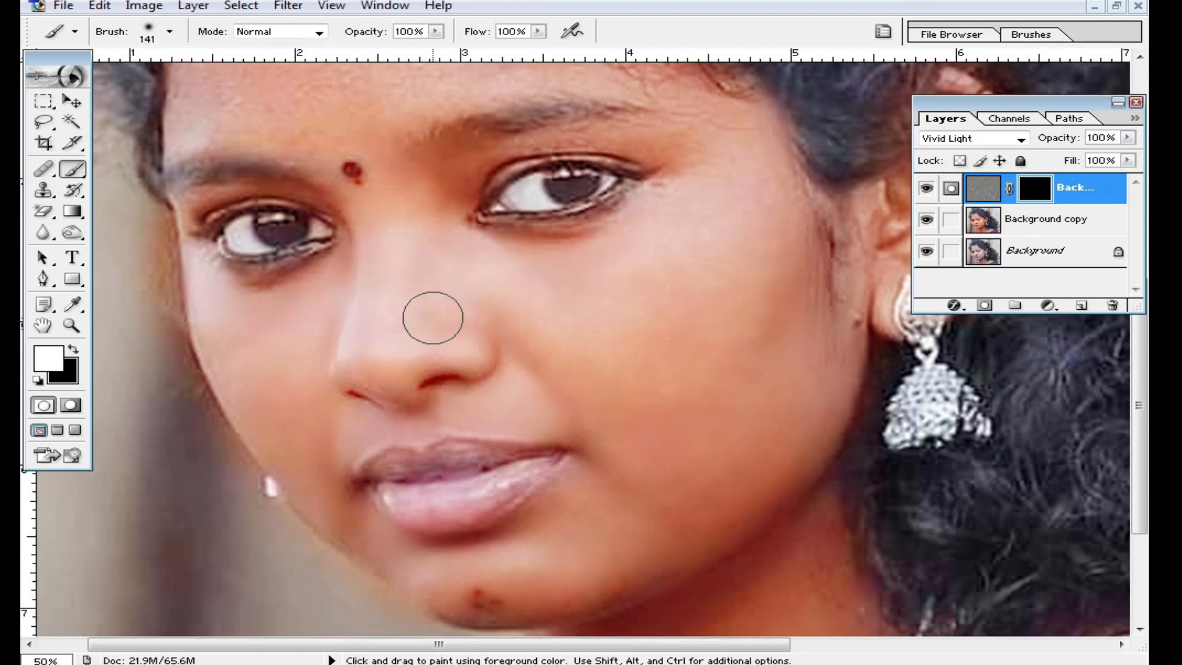
# Paint the mask white over the skin beside the eye, the temple and the ear
pyautogui.click(673, 308)
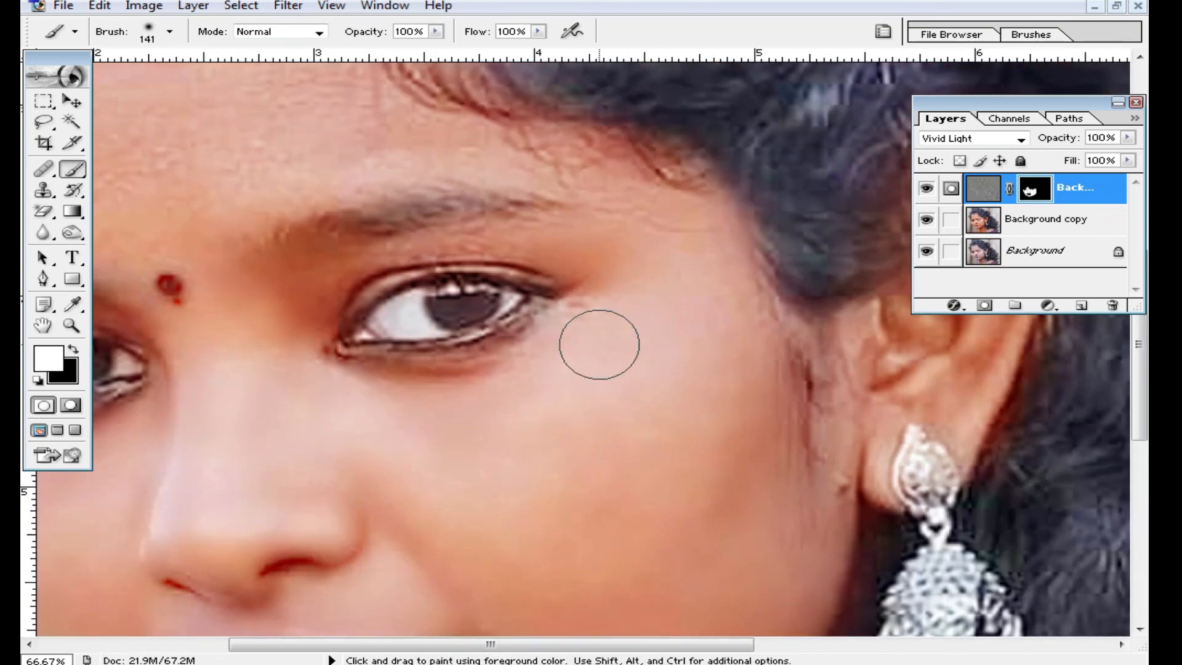
pyautogui.moveTo(937, 417); pyautogui.dragTo(712, 449)
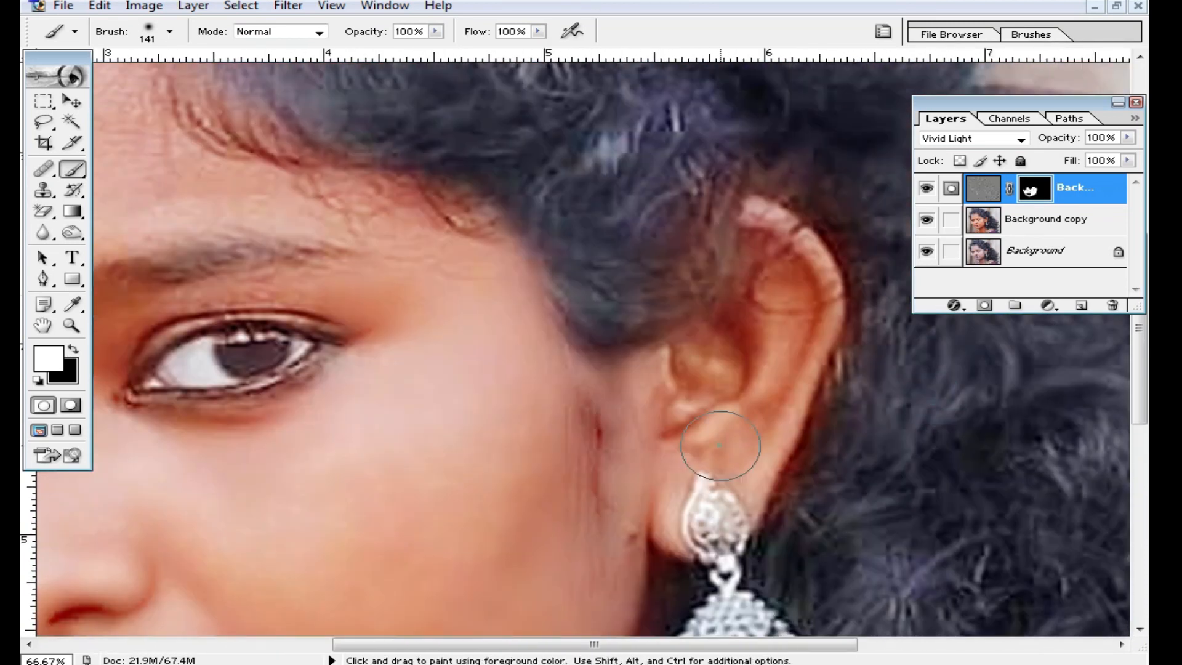
pyautogui.moveTo(758, 214)
pyautogui.mouseDown()
pyautogui.moveTo(710, 441)
pyautogui.moveTo(715, 470)
pyautogui.mouseUp()
pyautogui.moveTo(268, 477); pyautogui.dragTo(467, 437)
# Resize the brush and paint the mask white over the temple and the skin along the hairline beside the eye
pyautogui.rightClick(582, 388)
pyautogui.click(676, 427)
pyautogui.moveTo(564, 266)
pyautogui.mouseDown()
pyautogui.moveTo(382, 276)
pyautogui.moveTo(388, 288)
pyautogui.mouseUp()
pyautogui.moveTo(662, 224); pyautogui.dragTo(755, 346)
pyautogui.moveTo(551, 266)
pyautogui.mouseDown()
pyautogui.moveTo(625, 288)
pyautogui.moveTo(354, 324)
pyautogui.moveTo(293, 390)
pyautogui.mouseUp()
pyautogui.keyDown('alt'); pyautogui.click(420, 290); pyautogui.keyUp('alt')
pyautogui.moveTo(526, 341); pyautogui.dragTo(660, 336)
# Set the brush to 100 px and paint the mask white over the forehead
pyautogui.rightClick(636, 386)
pyautogui.moveTo(741, 429); pyautogui.dragTo(760, 429)
pyautogui.click(435, 371)
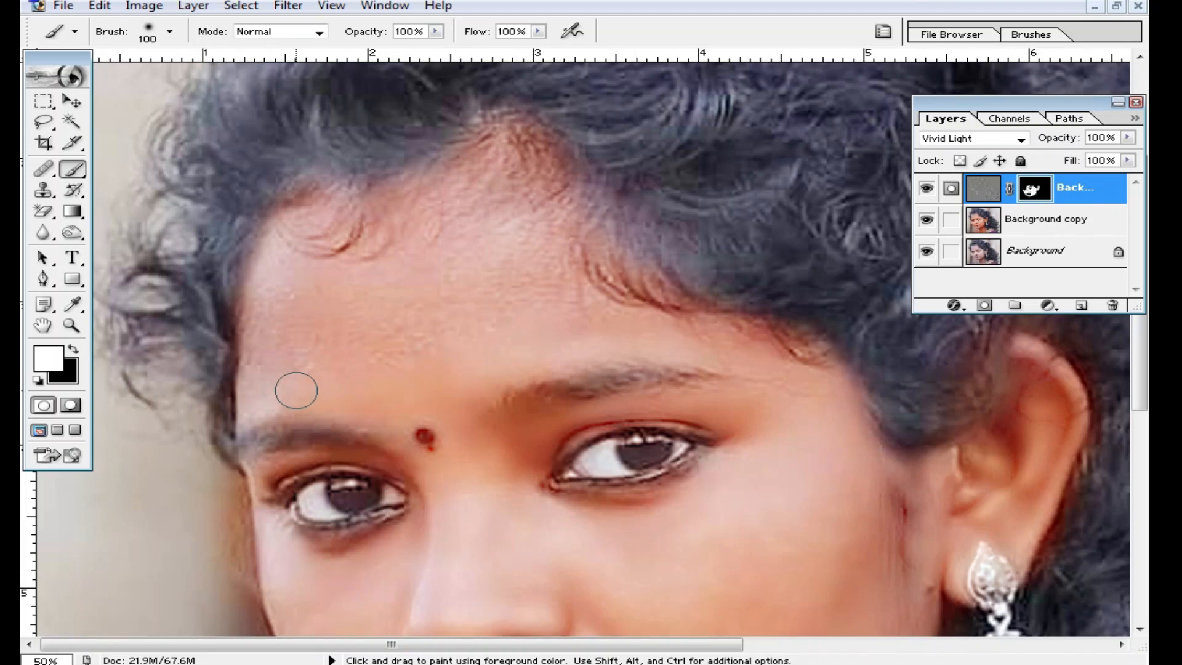
pyautogui.moveTo(398, 306); pyautogui.dragTo(327, 275)
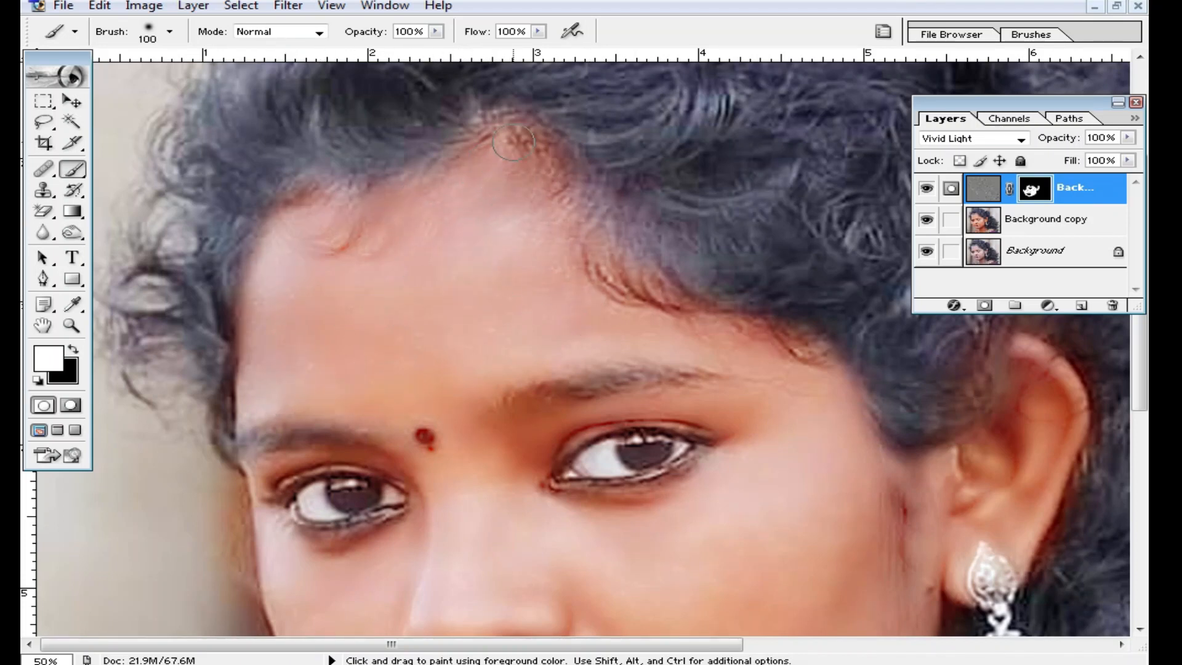
# Set the brush to 165 px and paint the mask white over the lower cheeks, jaw, neck and shoulder
pyautogui.scroll(-3, 454, 494)
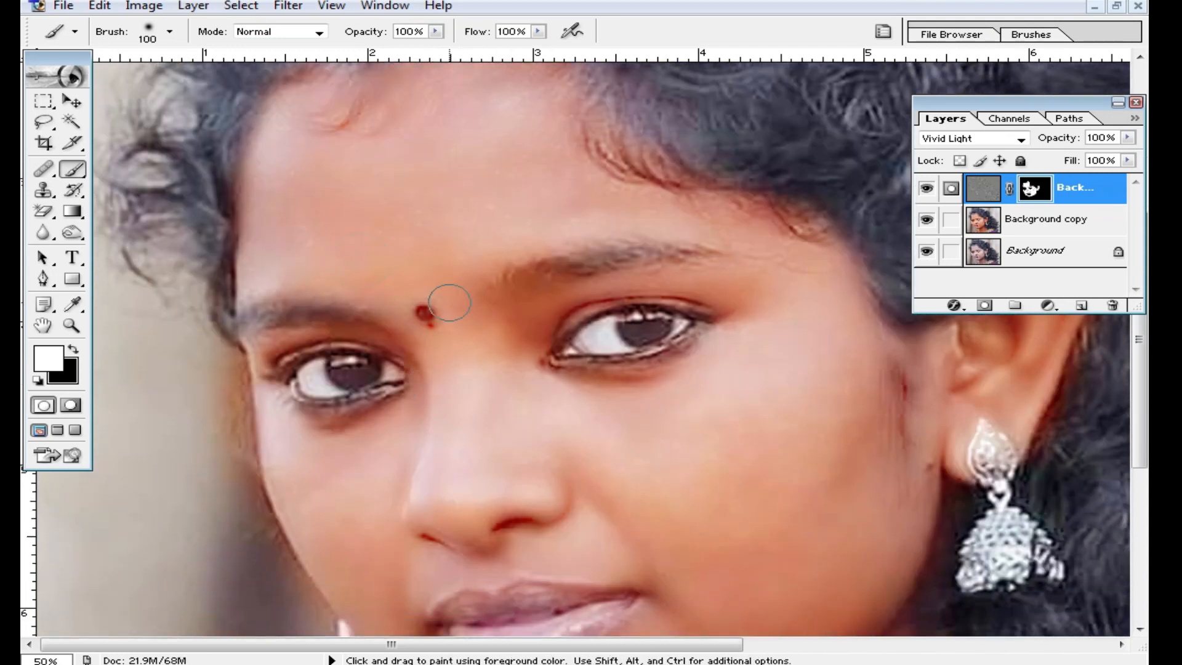
pyautogui.scroll(-5, 450, 303)
pyautogui.scroll(-2, 520, 332)
pyautogui.moveTo(710, 420); pyautogui.dragTo(646, 201)
pyautogui.rightClick(820, 356)
pyautogui.click(989, 388)
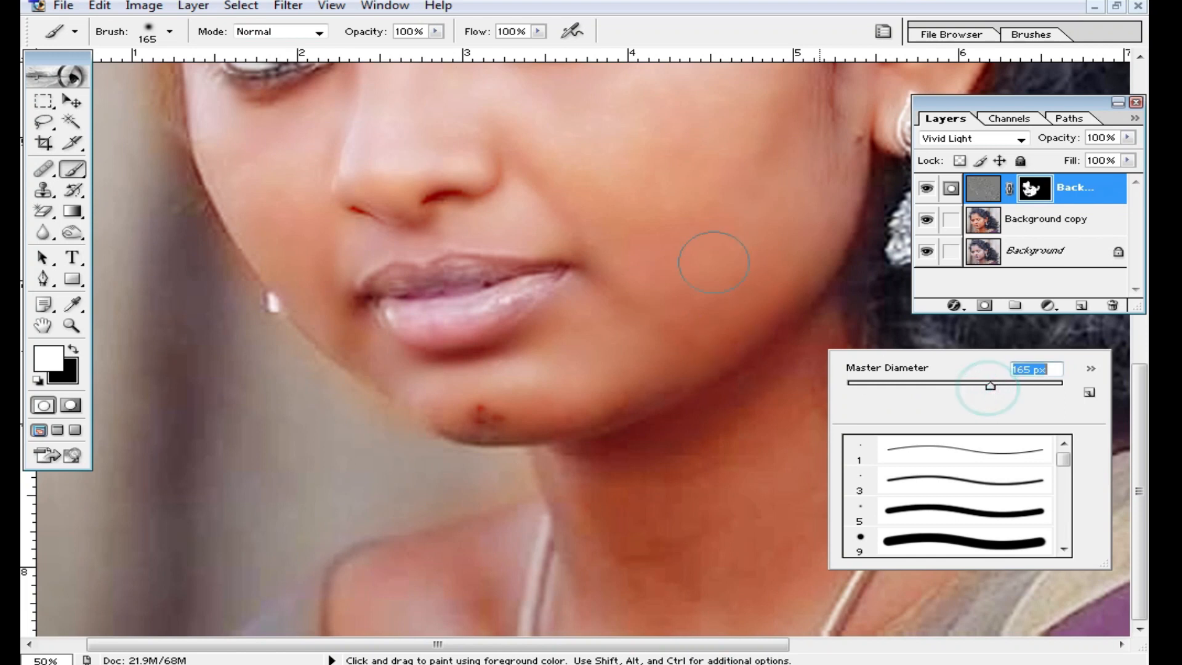
pyautogui.press('Return')
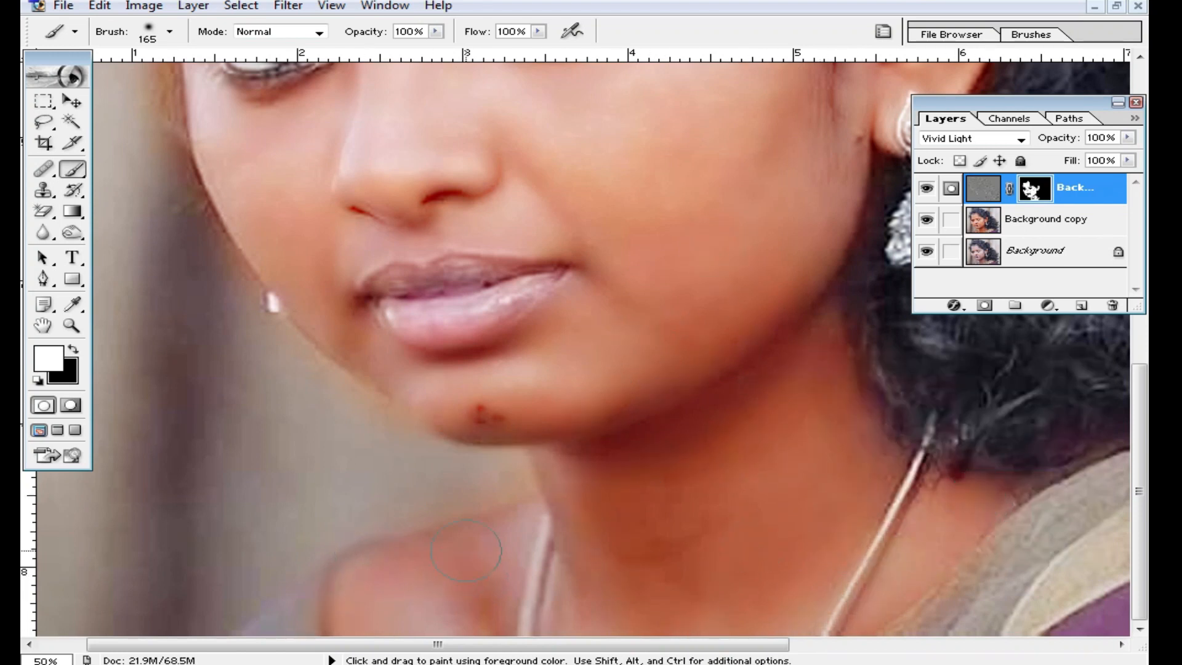
pyautogui.press('space')
pyautogui.moveTo(615, 283); pyautogui.dragTo(632, 430)
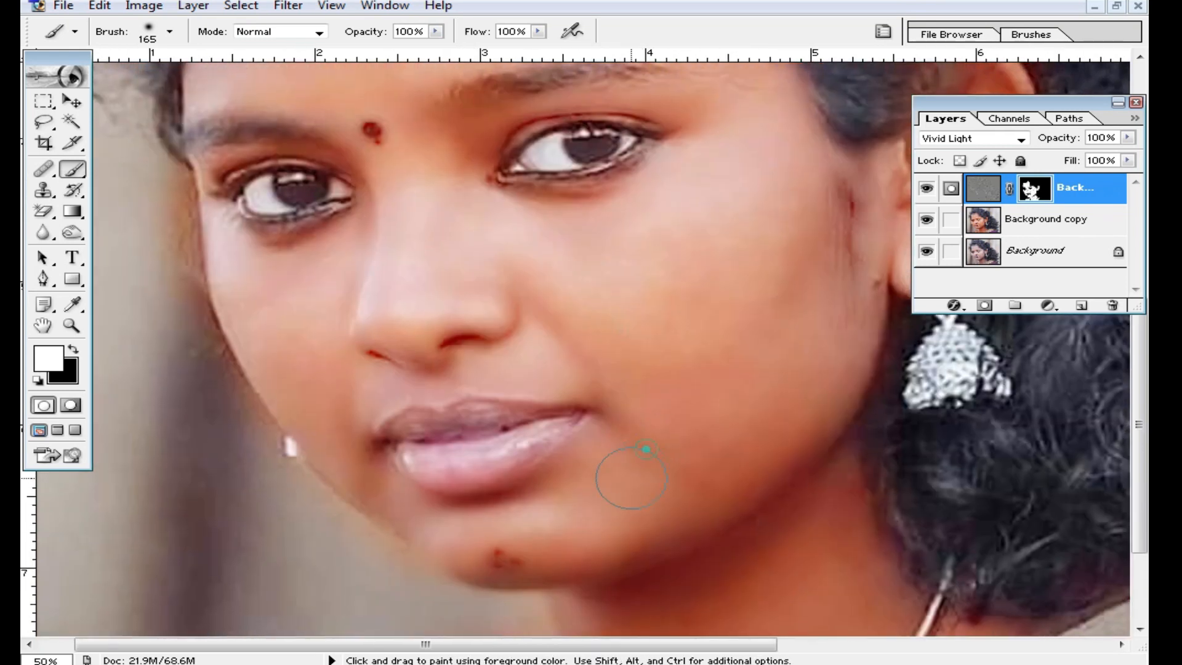
pyautogui.moveTo(632, 305); pyautogui.dragTo(639, 386)
pyautogui.keyDown('alt'); pyautogui.click(642, 326); pyautogui.keyUp('alt')
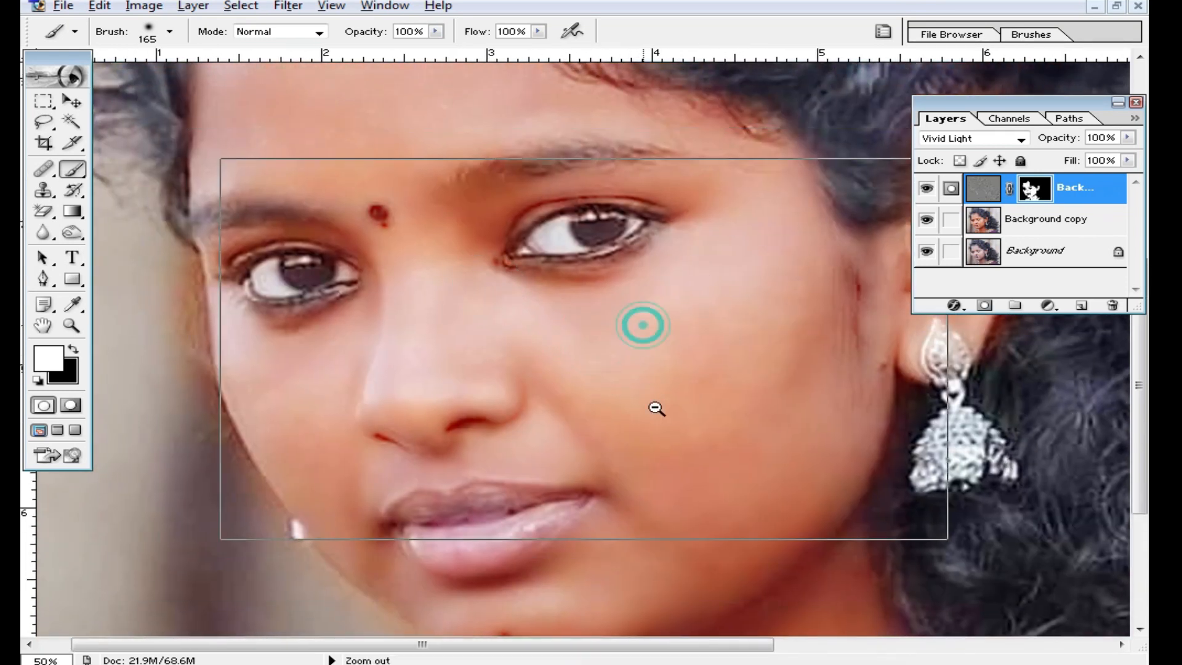
pyautogui.keyDown('ctrl'); pyautogui.click(364, 337); pyautogui.keyUp('ctrl')
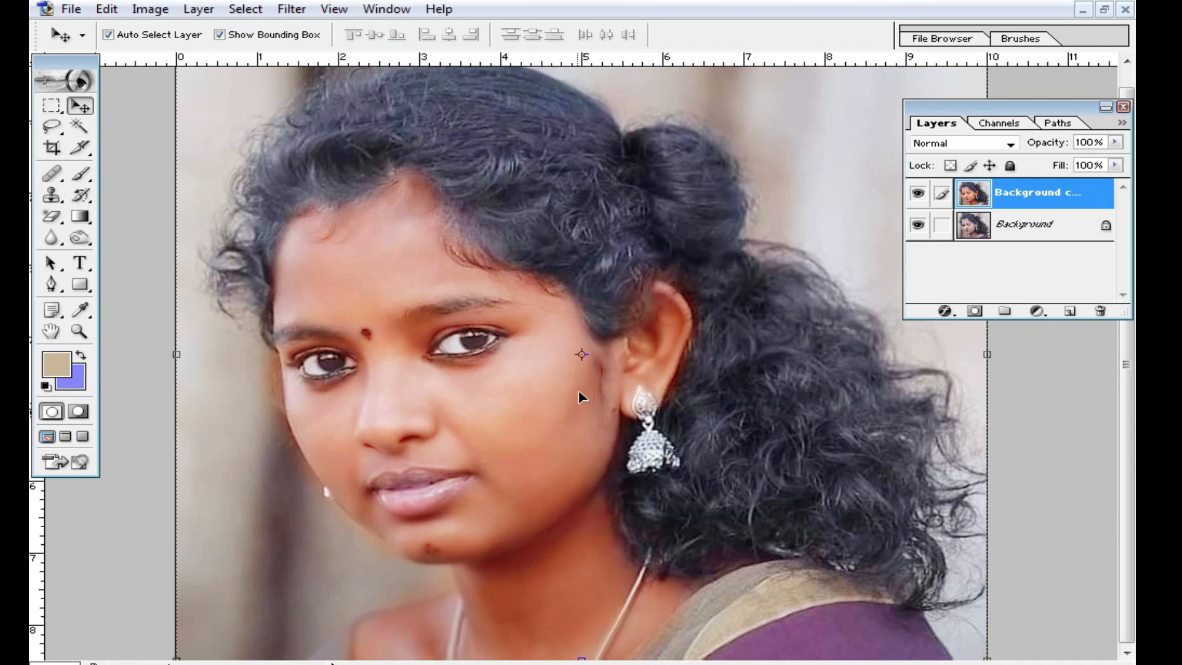
# Apply the Noiseware Professional filter with the Default settings to the background copy, previewing the skin around the eye
pyautogui.click(288, 12)
pyautogui.click(382, 517)
pyautogui.click(664, 520)
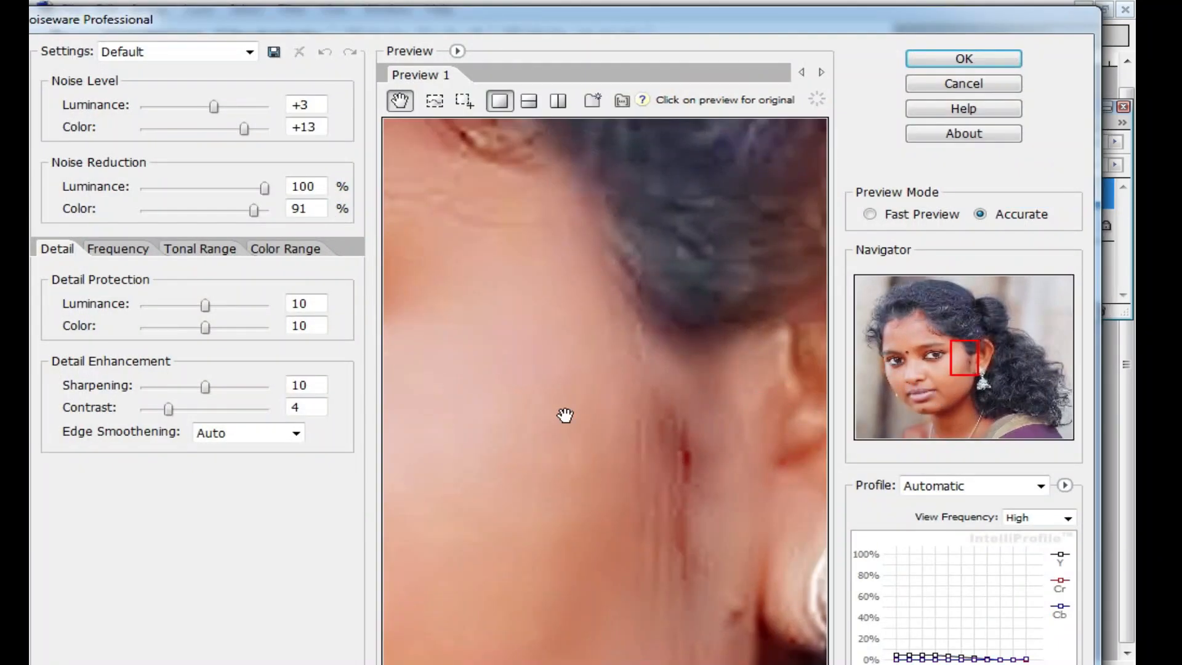
pyautogui.moveTo(565, 414); pyautogui.dragTo(801, 373)
pyautogui.moveTo(538, 408); pyautogui.dragTo(821, 383)
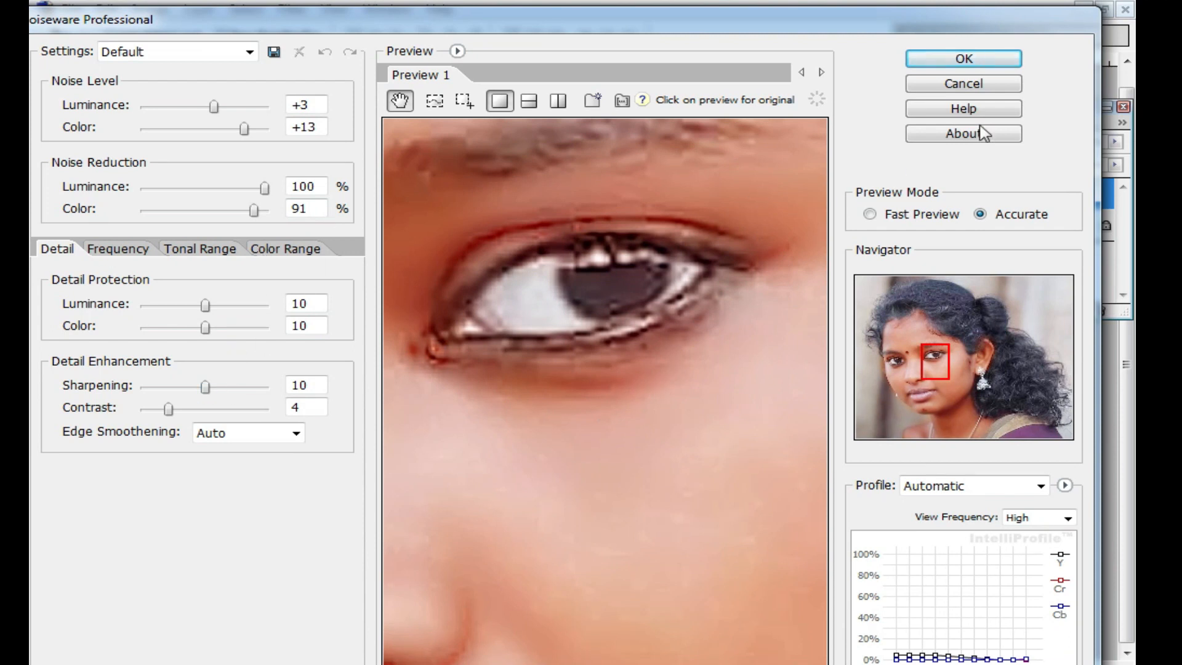
pyautogui.click(978, 58)
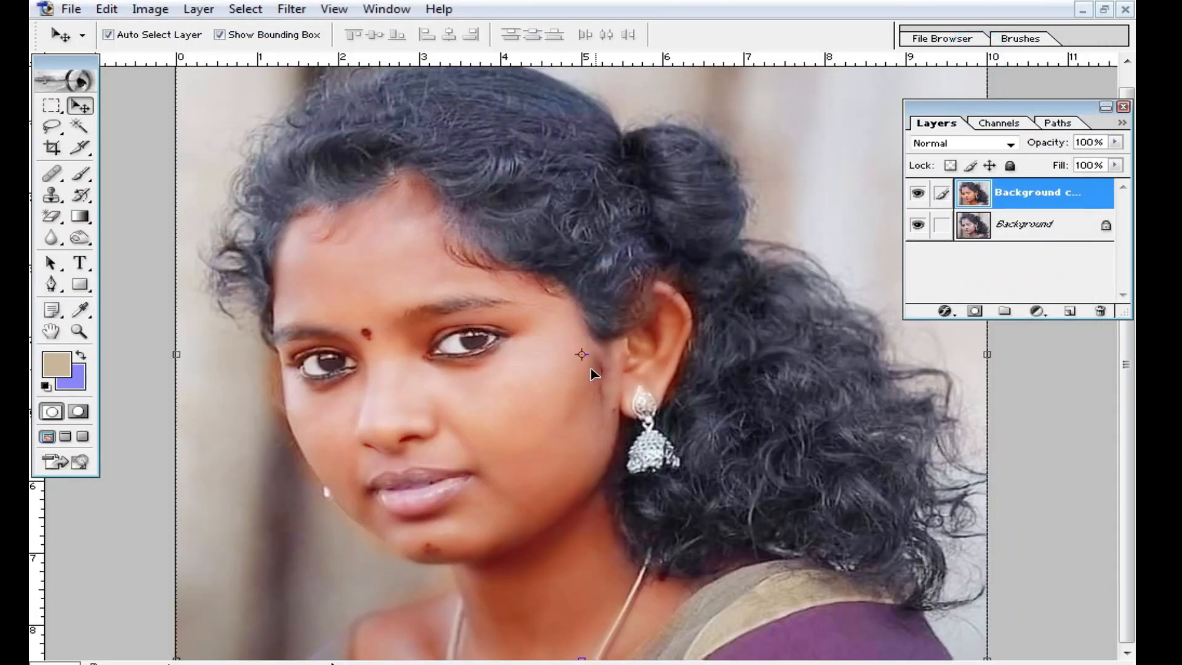
# Toggle the retouched layer's visibility to compare it with the original portrait
pyautogui.click(917, 196)
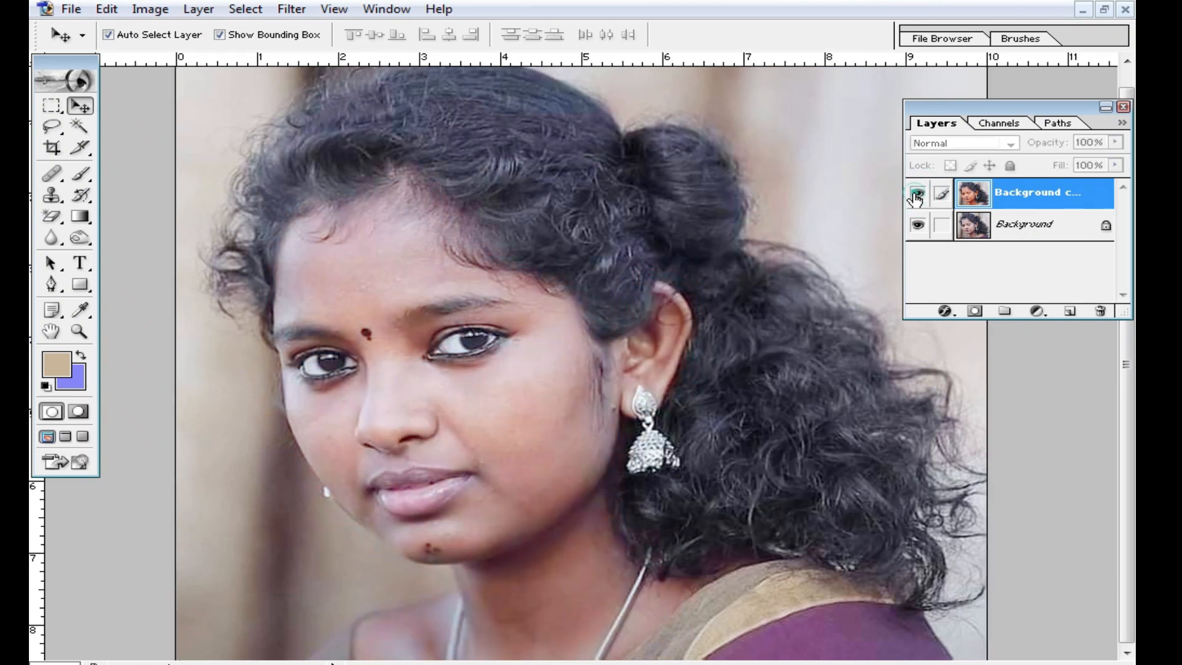
pyautogui.click(917, 195)
pyautogui.click(916, 196)
pyautogui.click(914, 194)
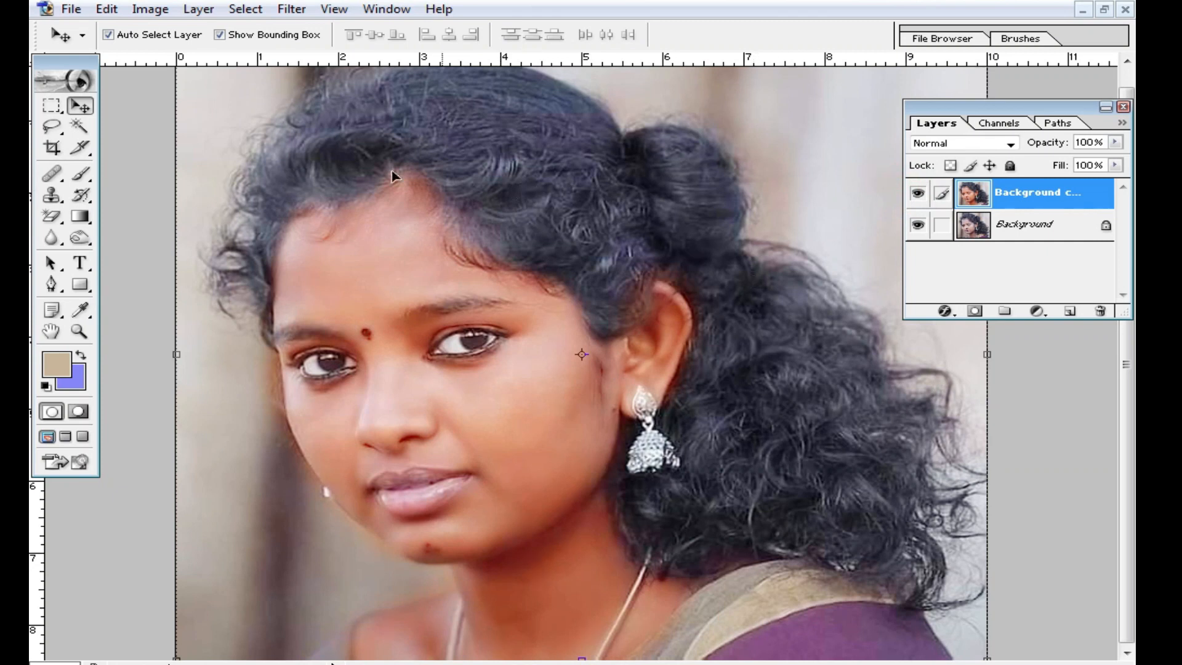
pyautogui.click(152, 10)
pyautogui.moveTo(200, 60)
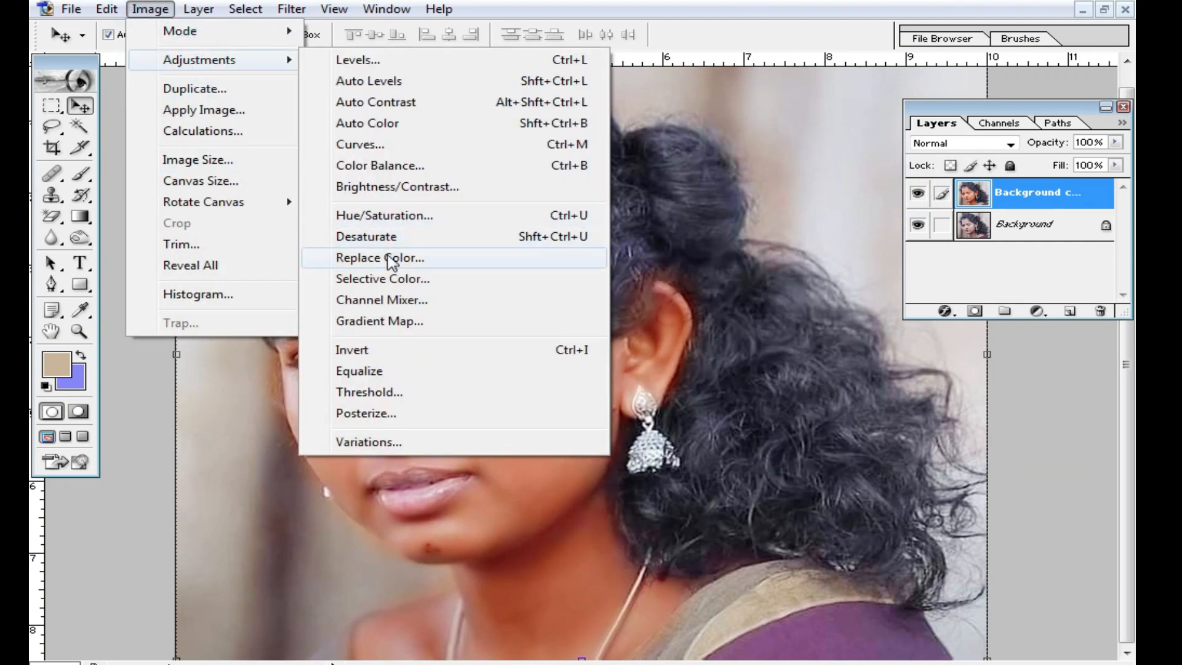
pyautogui.click(439, 287)
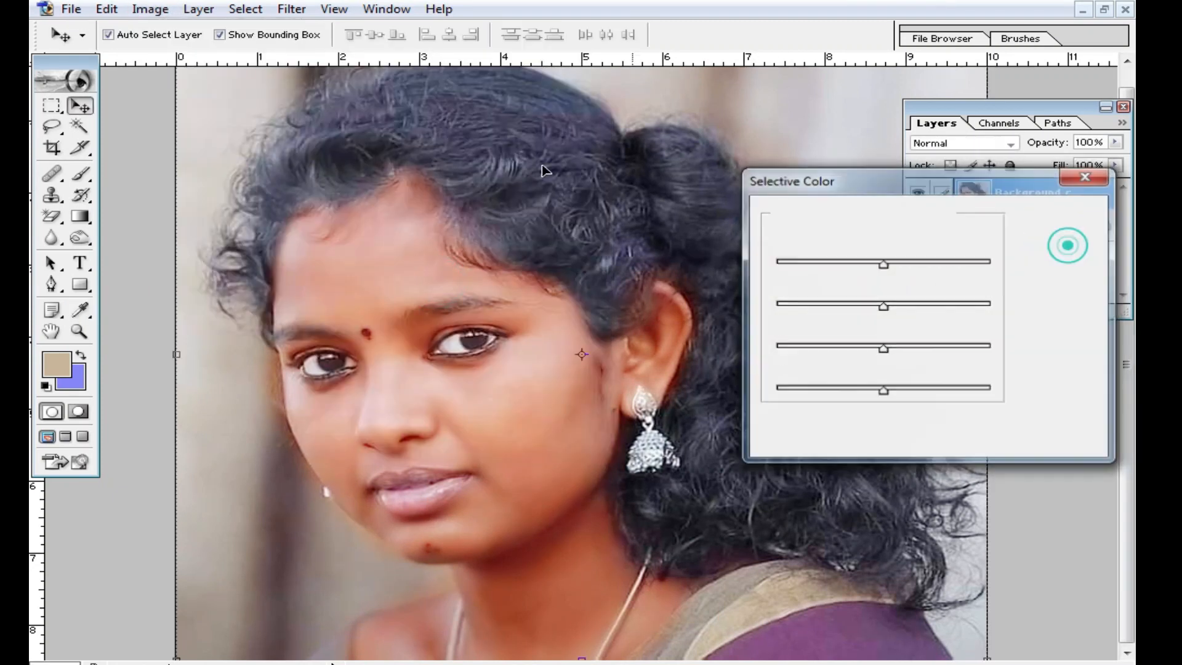
# Apply a Selective Color adjustment to the retouched layer with Black at +30% for the Blacks, using the Relative method
pyautogui.click(151, 10)
pyautogui.moveTo(200, 61)
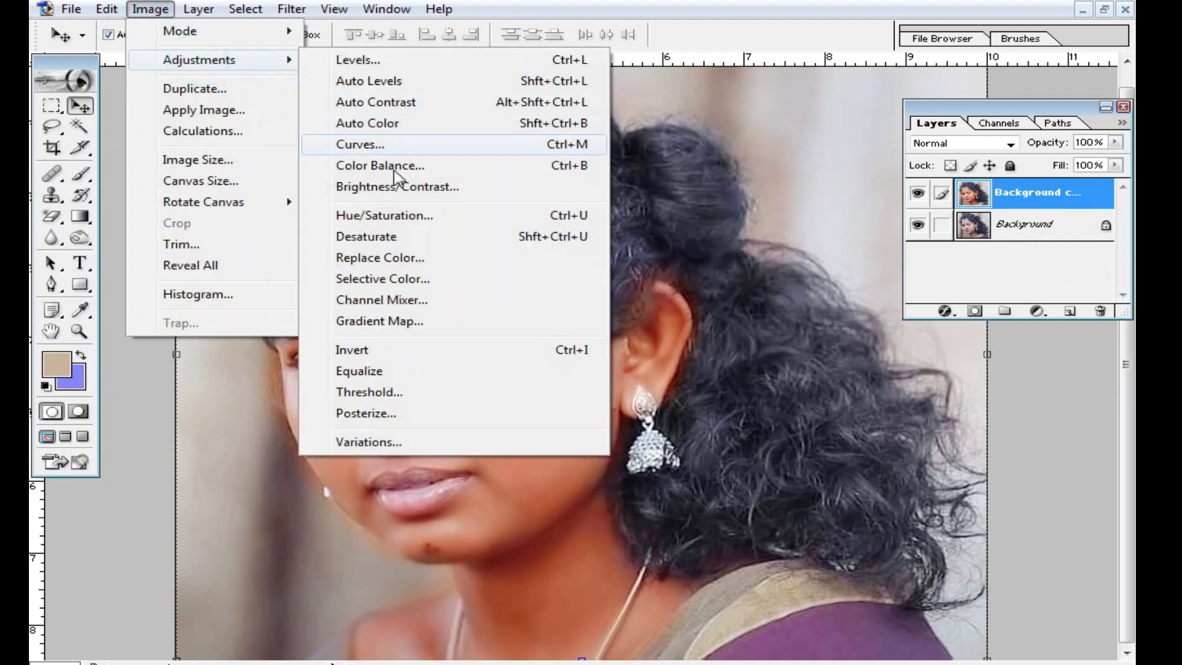
pyautogui.click(425, 280)
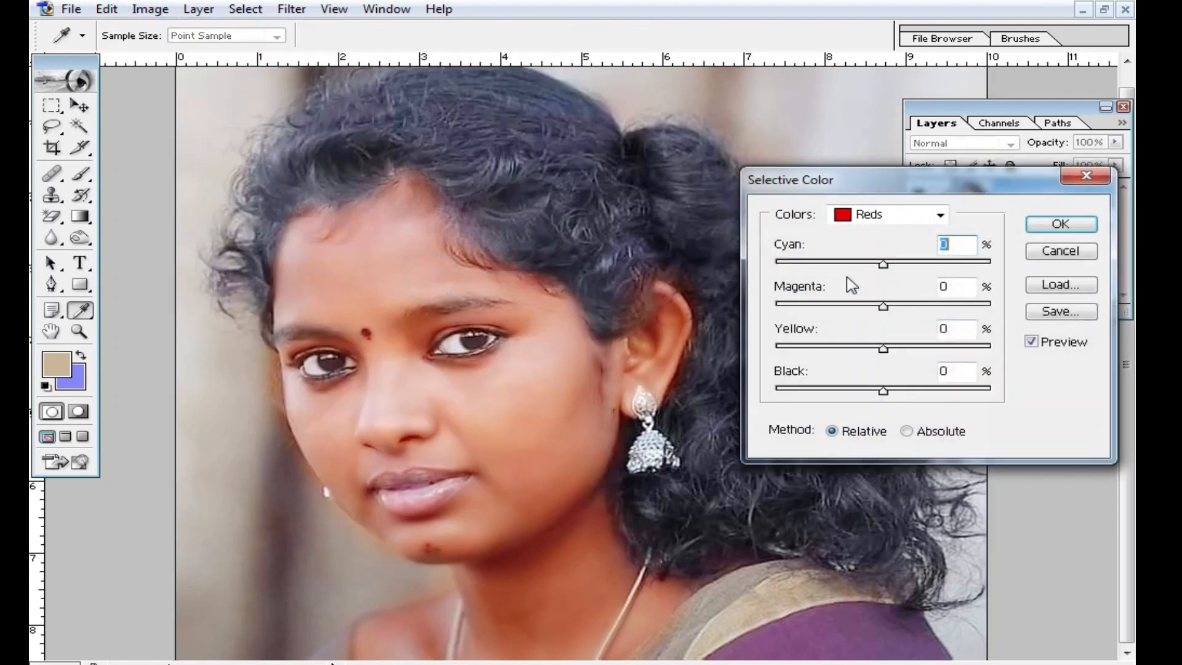
pyautogui.click(906, 215)
pyautogui.click(890, 359)
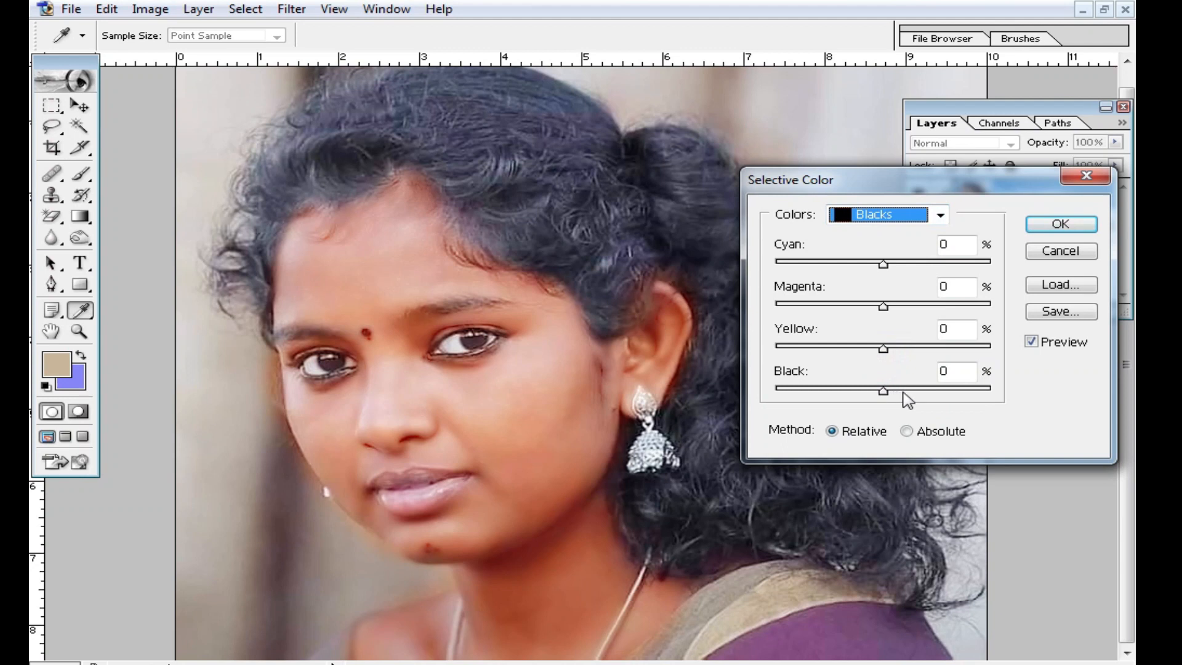
pyautogui.moveTo(904, 394); pyautogui.dragTo(915, 390)
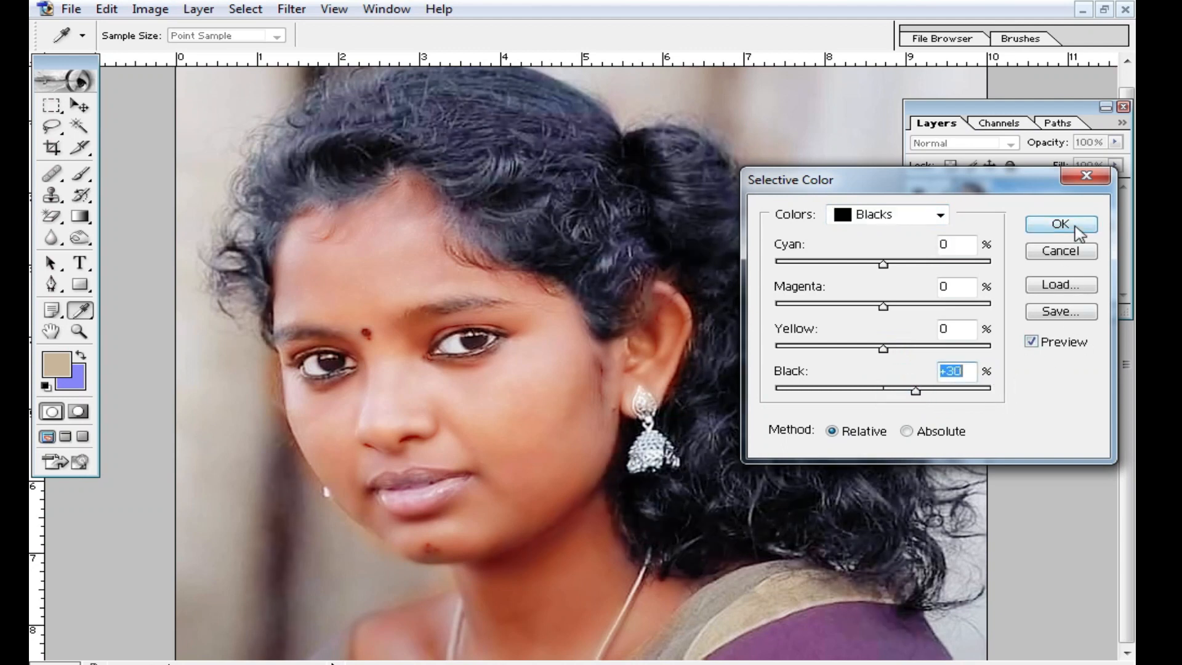
pyautogui.click(1076, 228)
# Examine the hair, eyes and facial skin of the portrait at several magnifications
pyautogui.scroll(-3, 679, 431)
pyautogui.scroll(5, 665, 354)
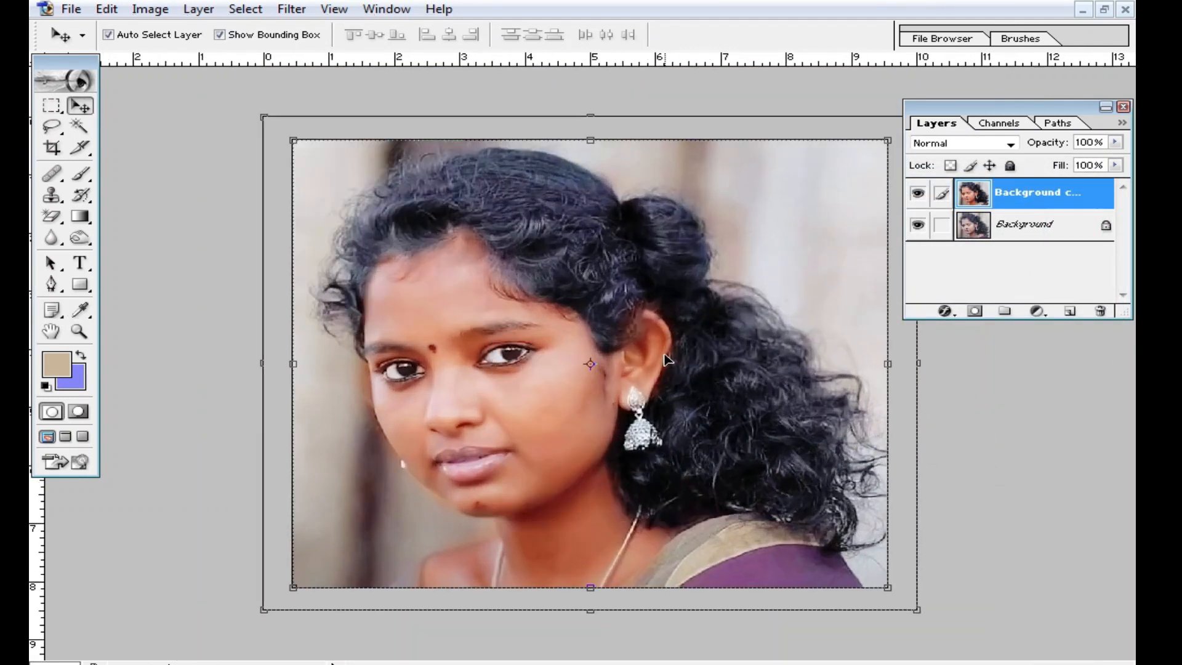
pyautogui.scroll(2, 665, 358)
pyautogui.scroll(3, 497, 415)
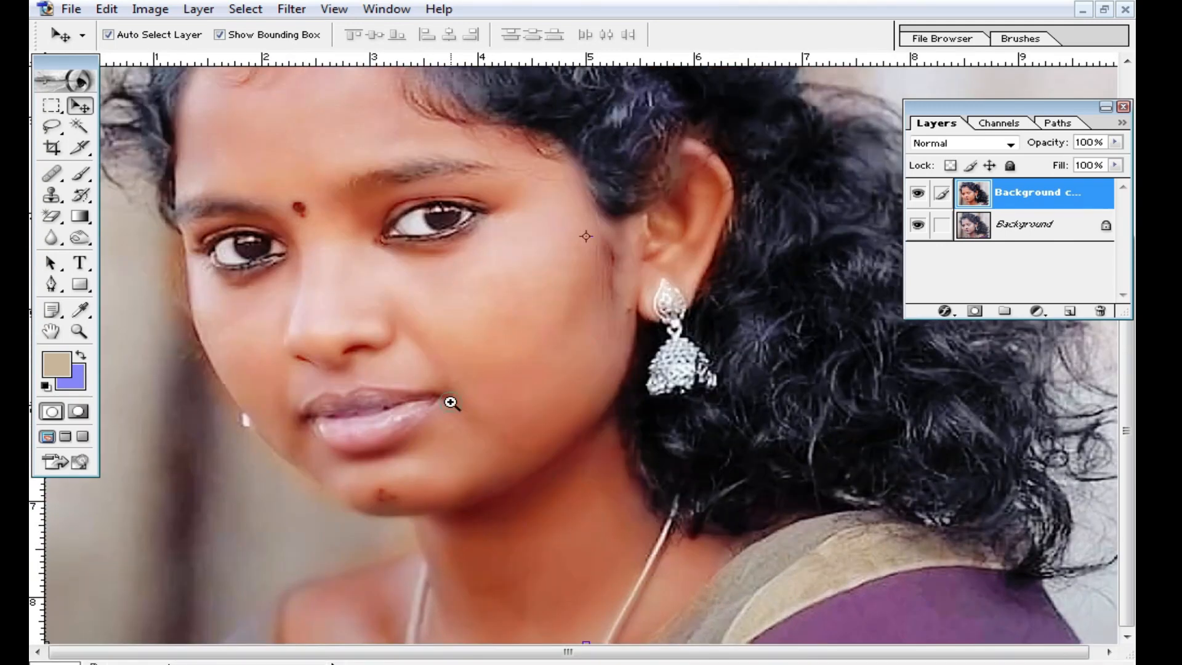
pyautogui.scroll(-1, 558, 322)
pyautogui.scroll(1, 356, 410)
pyautogui.scroll(4, 562, 274)
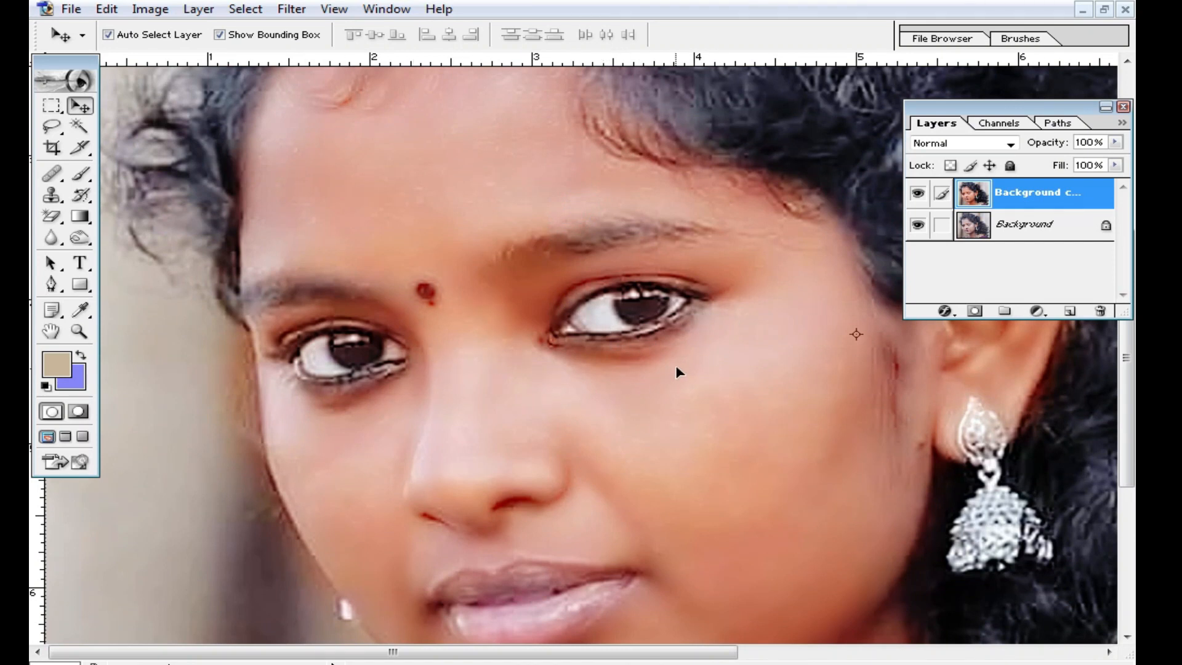
pyautogui.scroll(-2, 722, 473)
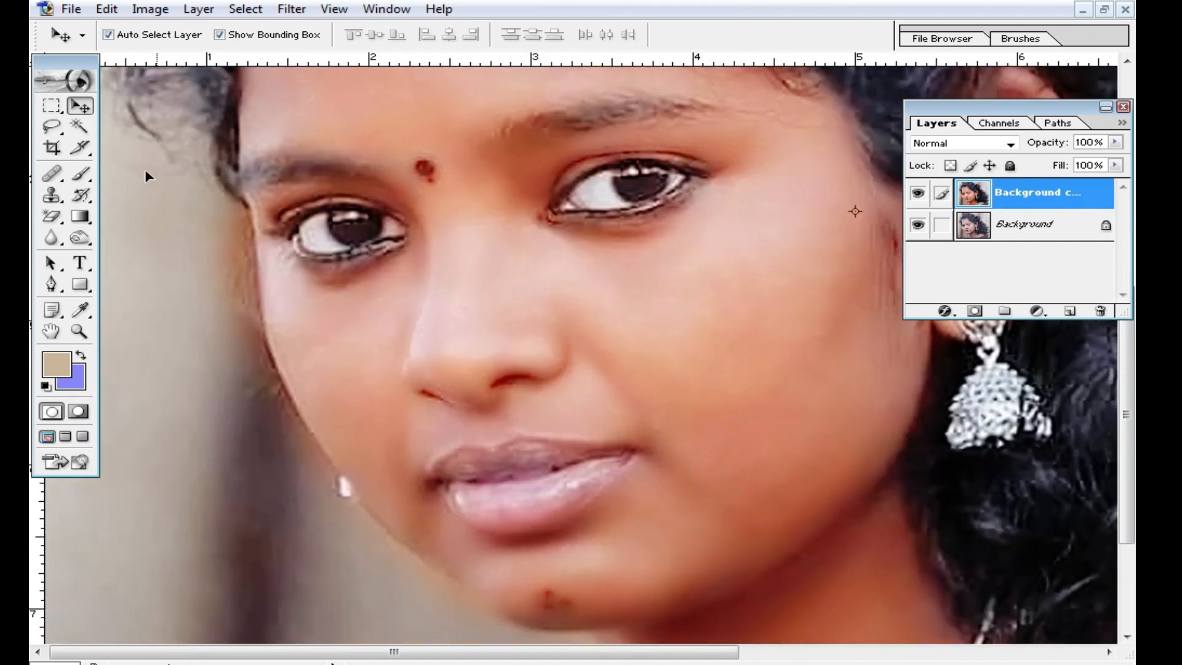
# Duplicate the background copy layer for painting over the skin
pyautogui.click(80, 175)
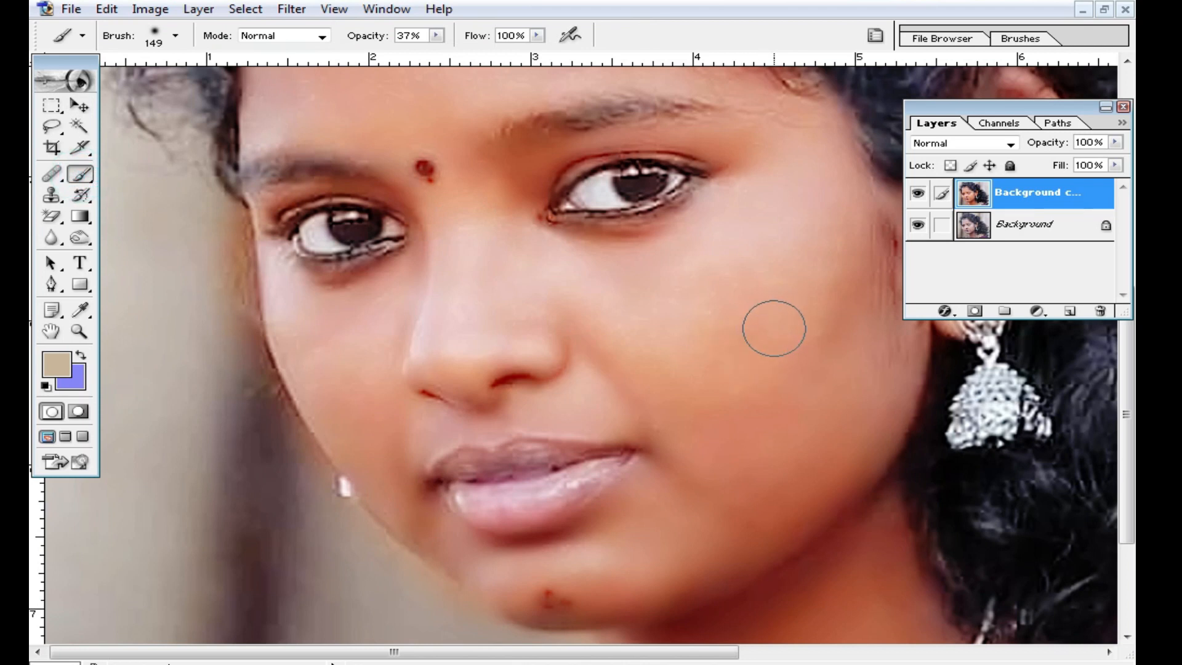
pyautogui.press('a')
pyautogui.hotkey('ctrl', 'j')
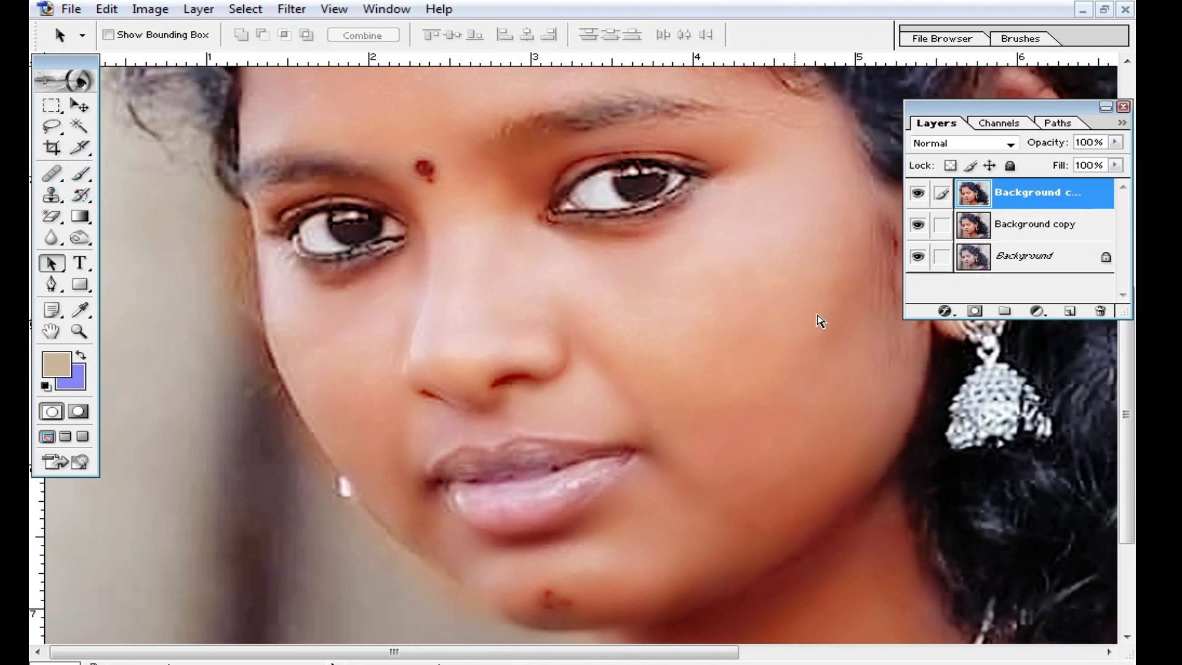
pyautogui.rightClick(804, 270)
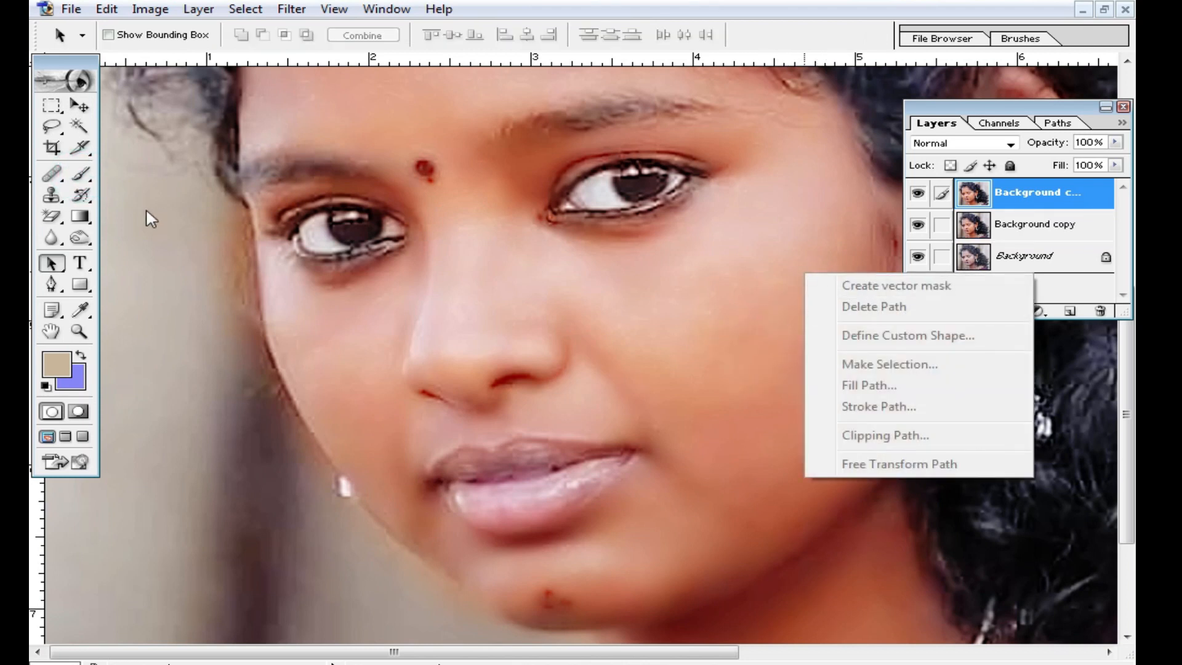
# Sample the cheek's skin tone with the Brush tool and set the brush to 20% opacity and 184 px
pyautogui.click(88, 177)
pyautogui.click(88, 177)
pyautogui.keyDown('alt'); pyautogui.click(795, 281); pyautogui.keyUp('alt')
pyautogui.click(436, 35)
pyautogui.moveTo(435, 53); pyautogui.dragTo(418, 52)
pyautogui.rightClick(838, 375)
pyautogui.moveTo(998, 419); pyautogui.dragTo(1019, 419)
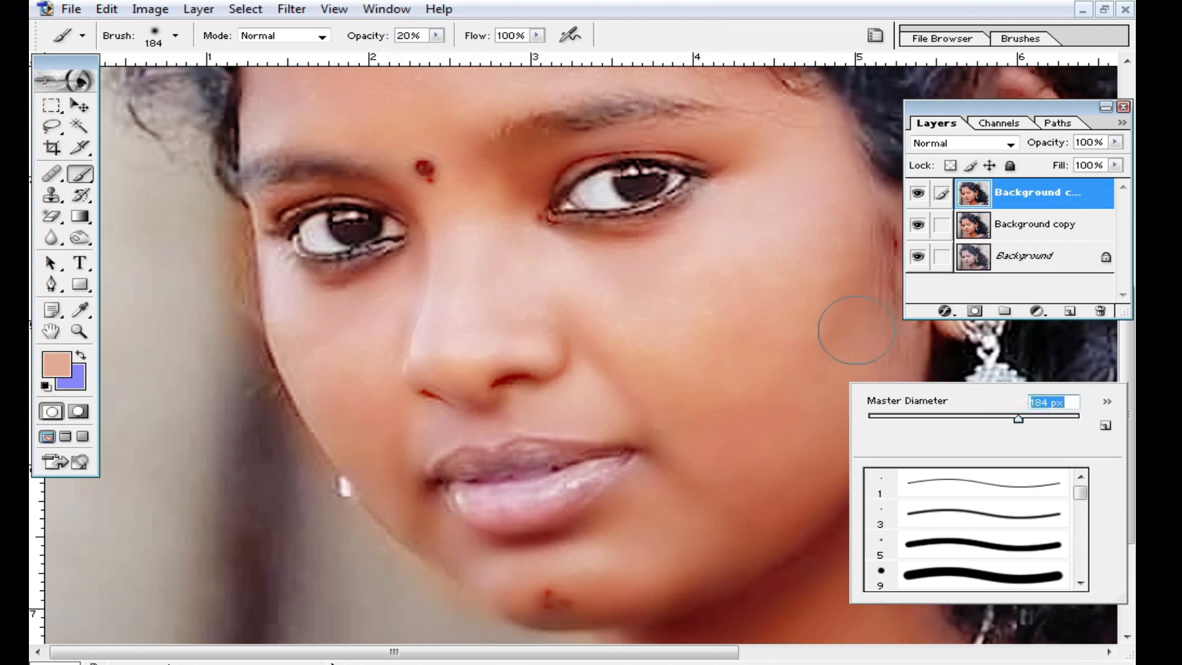
# Paint the sampled skin tone softly over both cheeks, the skin under the eye and the nose
pyautogui.keyDown('alt'); pyautogui.click(794, 333); pyautogui.keyUp('alt')
pyautogui.moveTo(820, 457)
pyautogui.mouseDown()
pyautogui.moveTo(742, 506)
pyautogui.moveTo(773, 417)
pyautogui.moveTo(736, 377)
pyautogui.moveTo(743, 273)
pyautogui.moveTo(730, 393)
pyautogui.moveTo(769, 425)
pyautogui.moveTo(705, 352)
pyautogui.mouseUp()
pyautogui.moveTo(672, 145); pyautogui.dragTo(673, 237)
pyautogui.moveTo(538, 259)
pyautogui.mouseDown()
pyautogui.moveTo(512, 335)
pyautogui.moveTo(781, 241)
pyautogui.mouseUp()
pyautogui.scroll(-2, 763, 265)
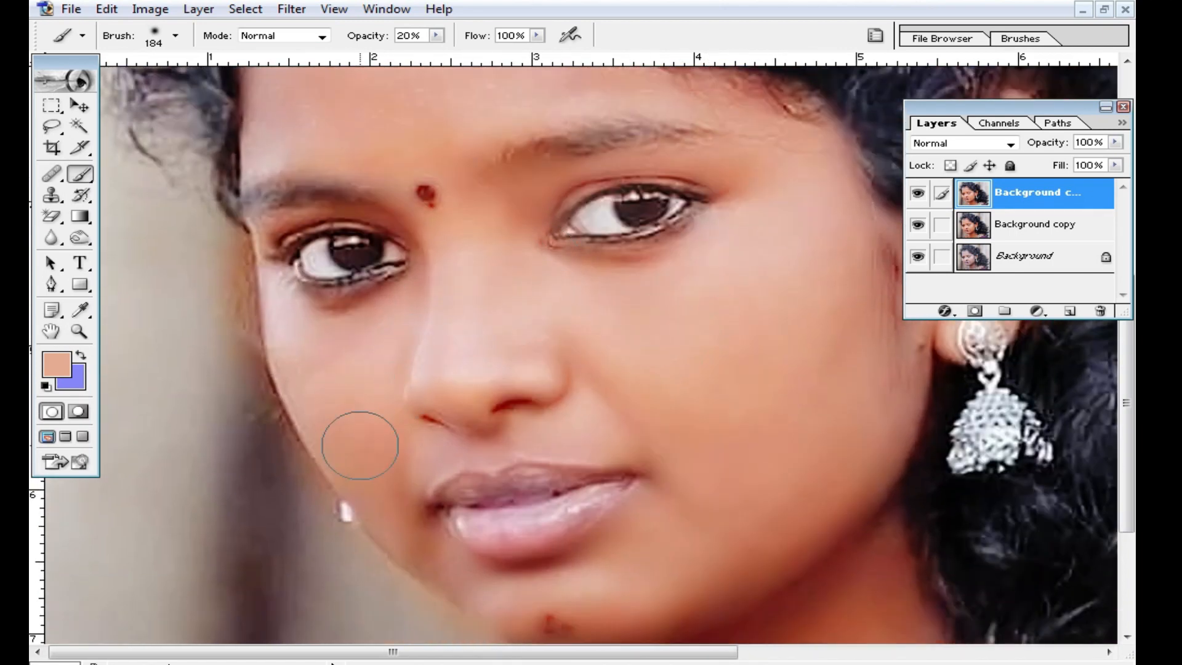
pyautogui.moveTo(383, 462); pyautogui.dragTo(428, 554)
# Paint the sampled skin tone softly over the chin, jaw, neck and shoulder
pyautogui.moveTo(659, 545)
pyautogui.mouseDown()
pyautogui.moveTo(636, 414)
pyautogui.moveTo(660, 363)
pyautogui.mouseUp()
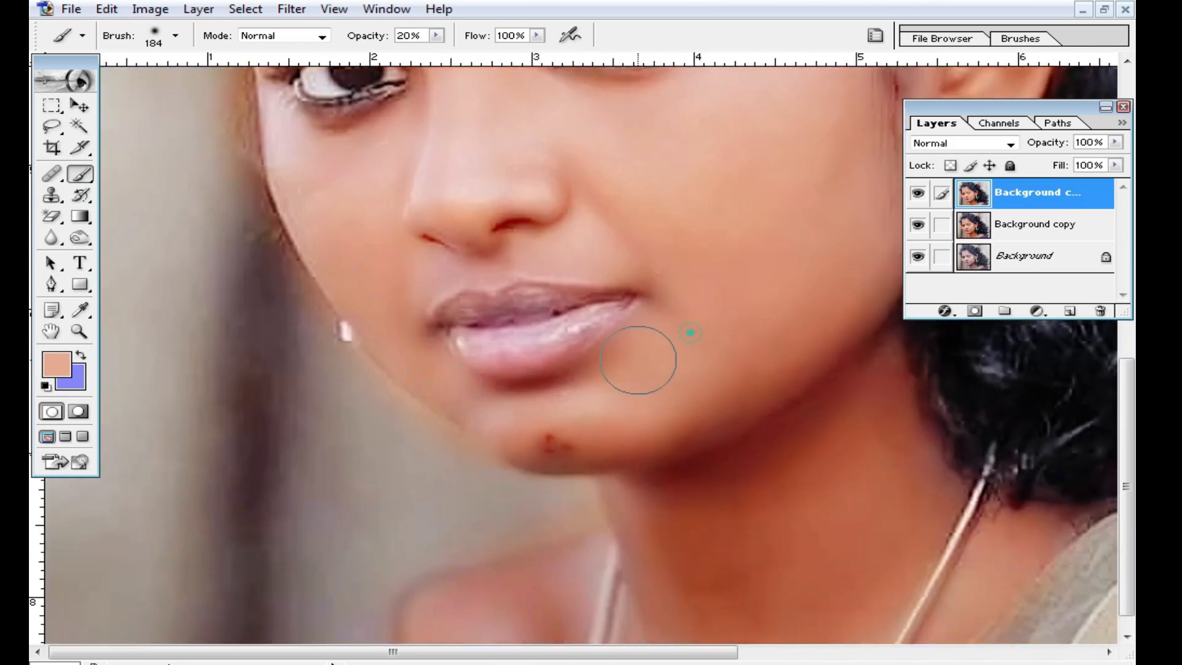
pyautogui.moveTo(804, 408); pyautogui.dragTo(646, 387)
pyautogui.moveTo(726, 330)
pyautogui.mouseDown()
pyautogui.moveTo(655, 423)
pyautogui.moveTo(628, 585)
pyautogui.moveTo(567, 475)
pyautogui.moveTo(666, 462)
pyautogui.mouseUp()
pyautogui.moveTo(595, 577)
pyautogui.mouseDown()
pyautogui.moveTo(562, 552)
pyautogui.moveTo(601, 488)
pyautogui.moveTo(673, 488)
pyautogui.moveTo(679, 596)
pyautogui.mouseUp()
pyautogui.moveTo(788, 511); pyautogui.dragTo(749, 391)
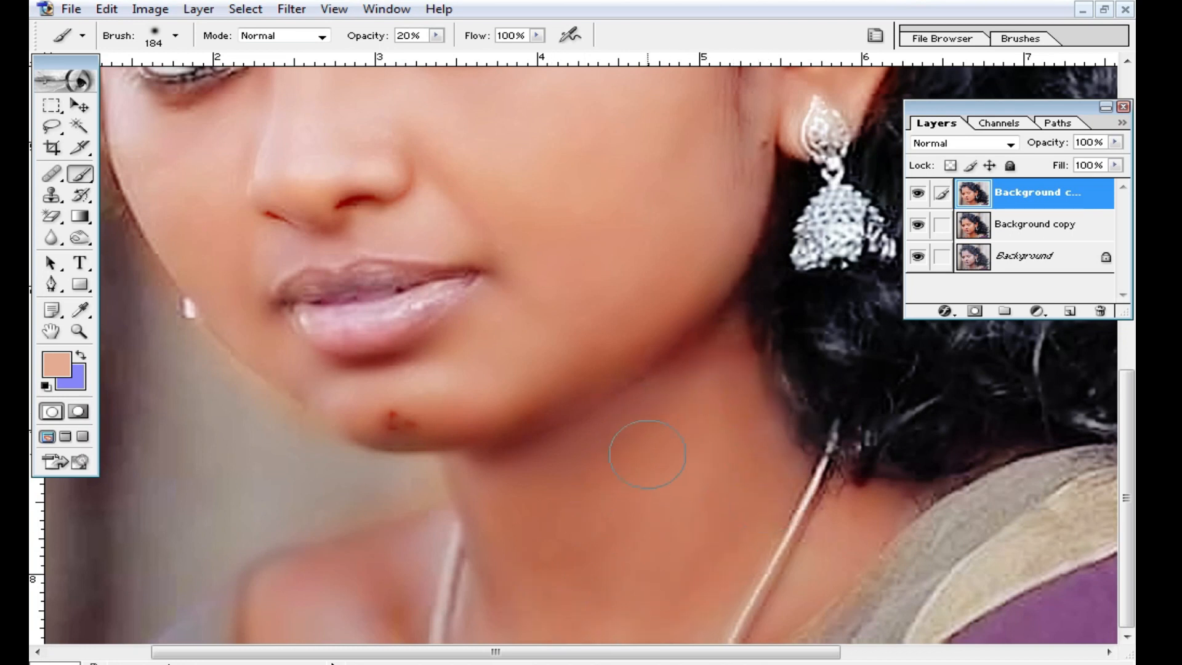
pyautogui.moveTo(422, 571); pyautogui.dragTo(319, 580)
pyautogui.click(382, 628)
pyautogui.click(520, 497)
# Sample a fresh skin tone, paint it over the upper cheek, nose and forehead, and merge the painted layer down
pyautogui.moveTo(543, 320); pyautogui.dragTo(553, 502)
pyautogui.keyDown('alt'); pyautogui.click(581, 398); pyautogui.keyUp('alt')
pyautogui.moveTo(634, 349); pyautogui.dragTo(663, 334)
pyautogui.moveTo(515, 303); pyautogui.dragTo(543, 380)
pyautogui.moveTo(367, 249); pyautogui.dragTo(384, 392)
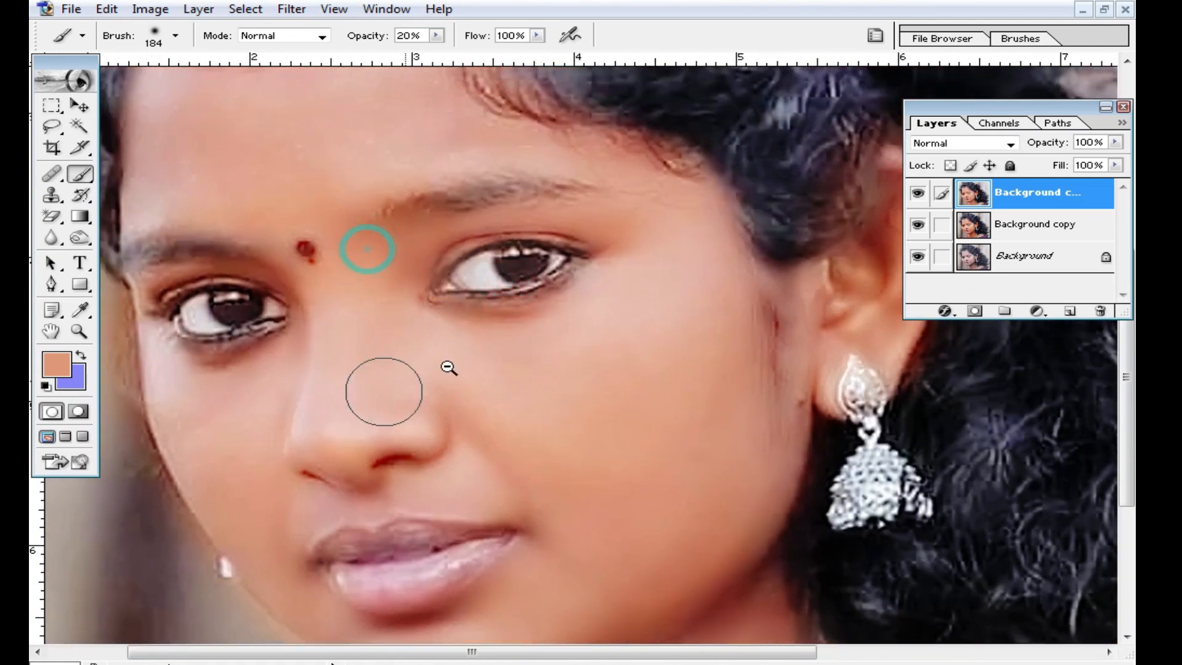
pyautogui.keyDown('alt'); pyautogui.click(449, 368); pyautogui.keyUp('alt')
pyautogui.click(286, 236)
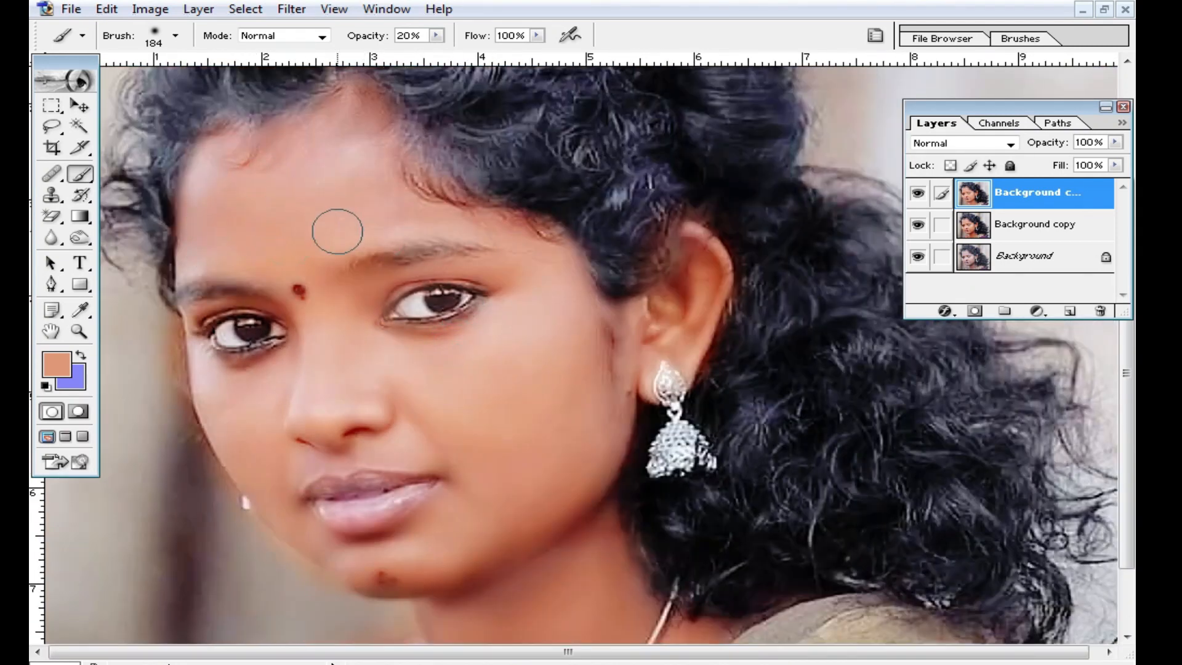
pyautogui.keyDown('alt'); pyautogui.click(573, 450); pyautogui.keyUp('alt')
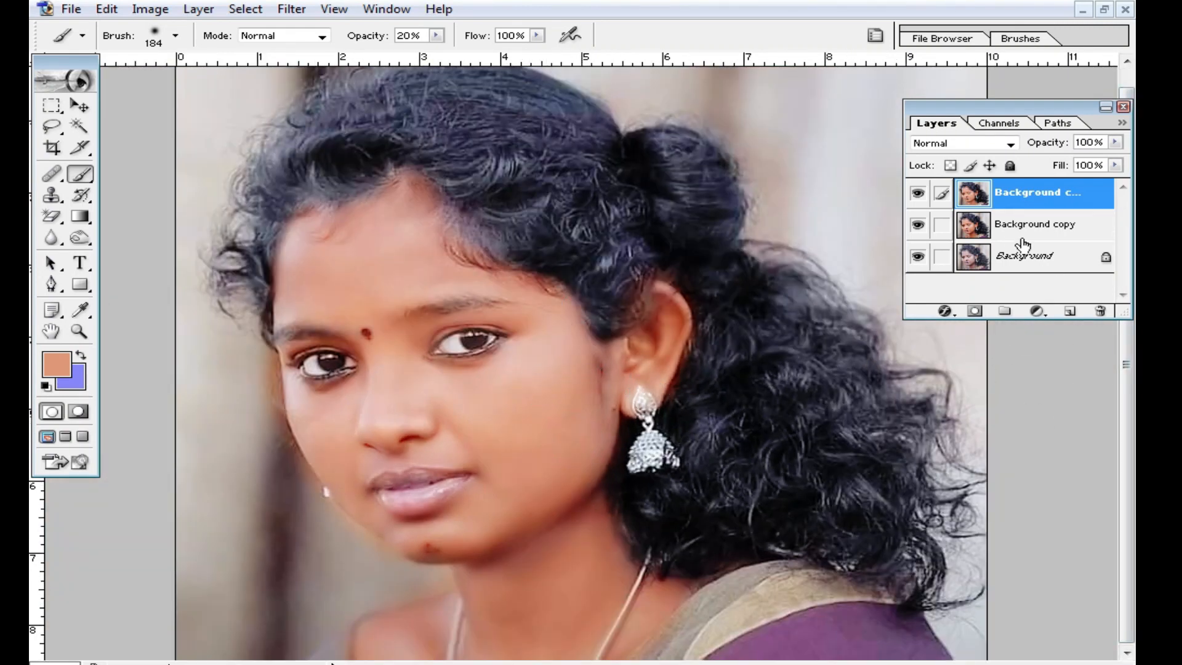
pyautogui.hotkey('ctrl', 'e')
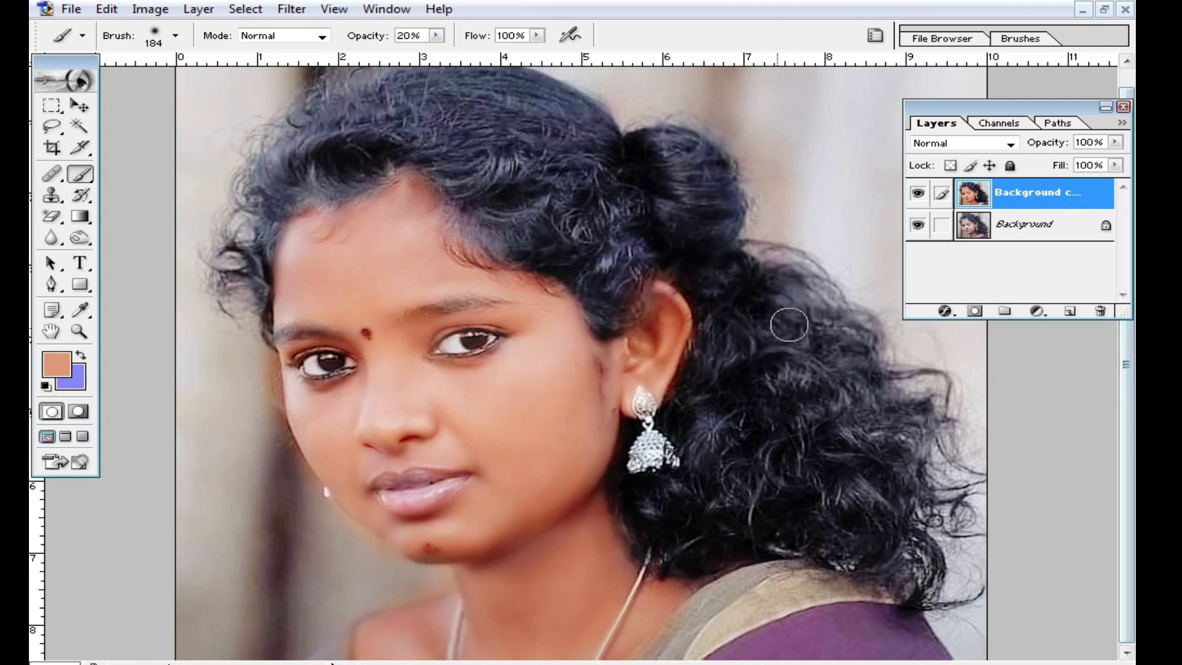
# Add a white solid colour fill layer above the Background copy layer
pyautogui.click(1037, 314)
pyautogui.click(1003, 333)
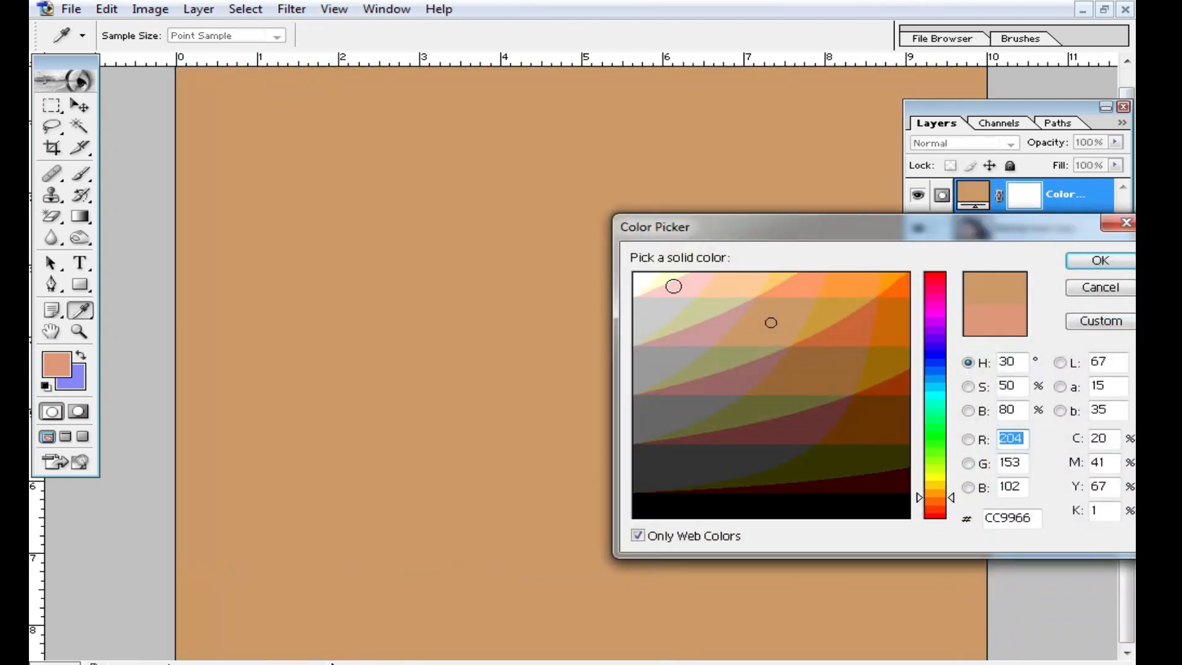
pyautogui.click(635, 281)
pyautogui.click(1107, 261)
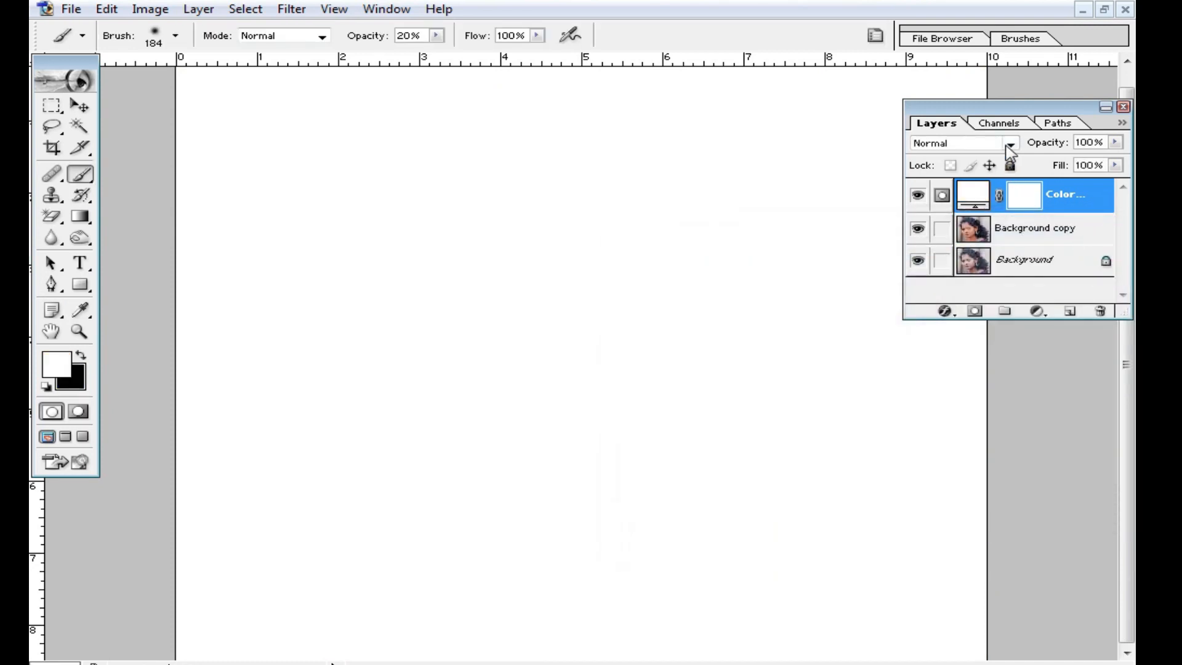
# Set the white fill layer's blend mode to Soft Light and reduce its fill to 36%
pyautogui.click(1010, 143)
pyautogui.click(969, 320)
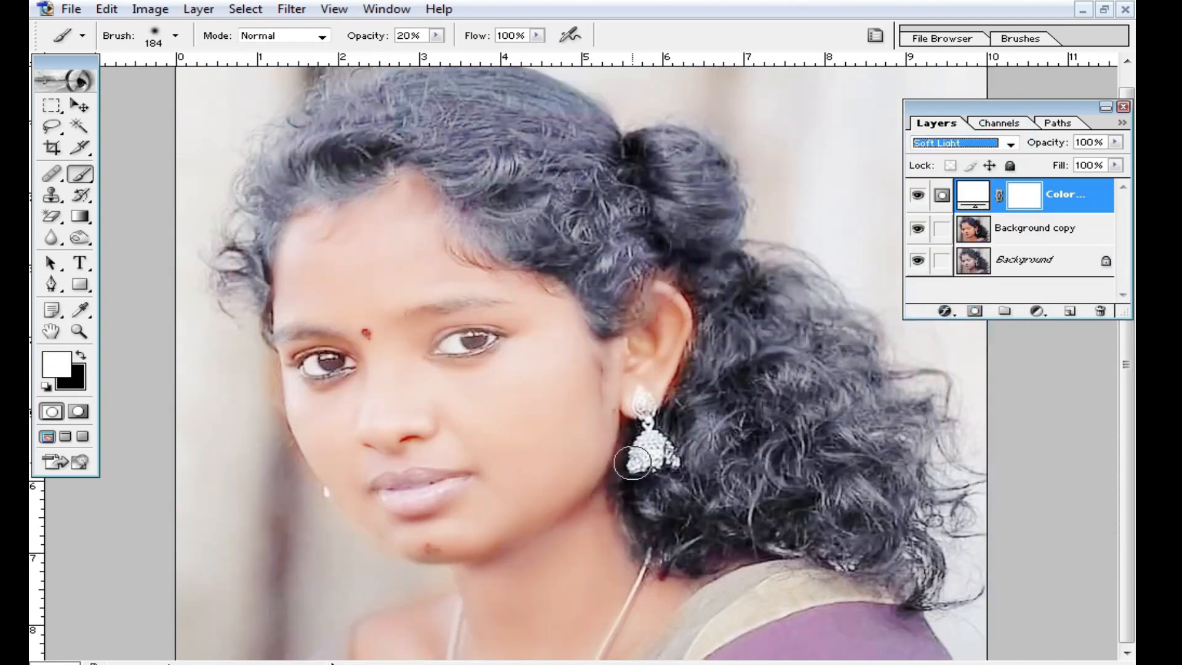
pyautogui.click(1117, 167)
pyautogui.moveTo(1117, 181); pyautogui.dragTo(1067, 185)
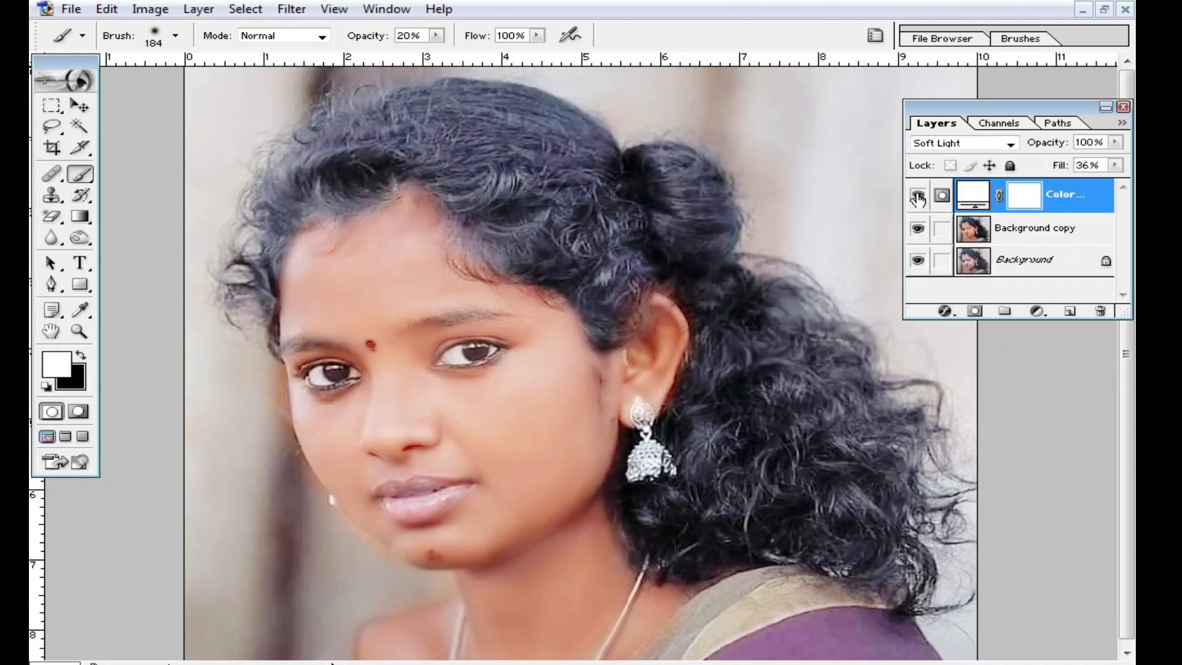
# Compare the portrait with and without the white fill layer, keep the layer visible and flatten all layers into the Background
pyautogui.click(919, 197)
pyautogui.click(918, 196)
pyautogui.click(918, 197)
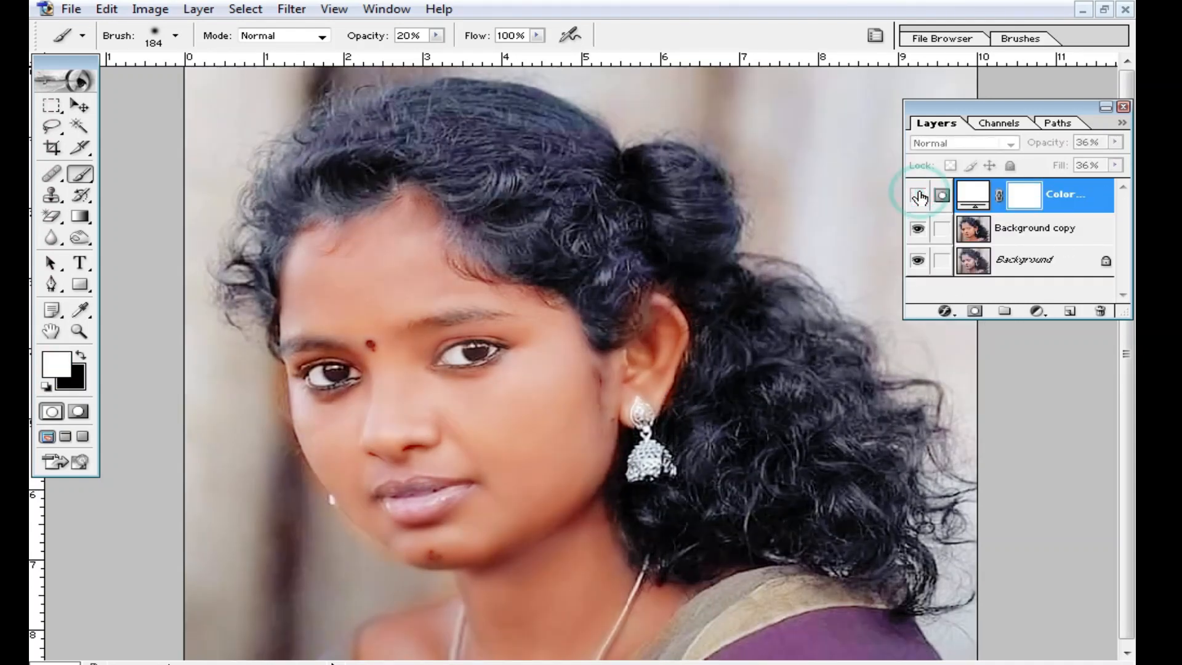
pyautogui.click(918, 197)
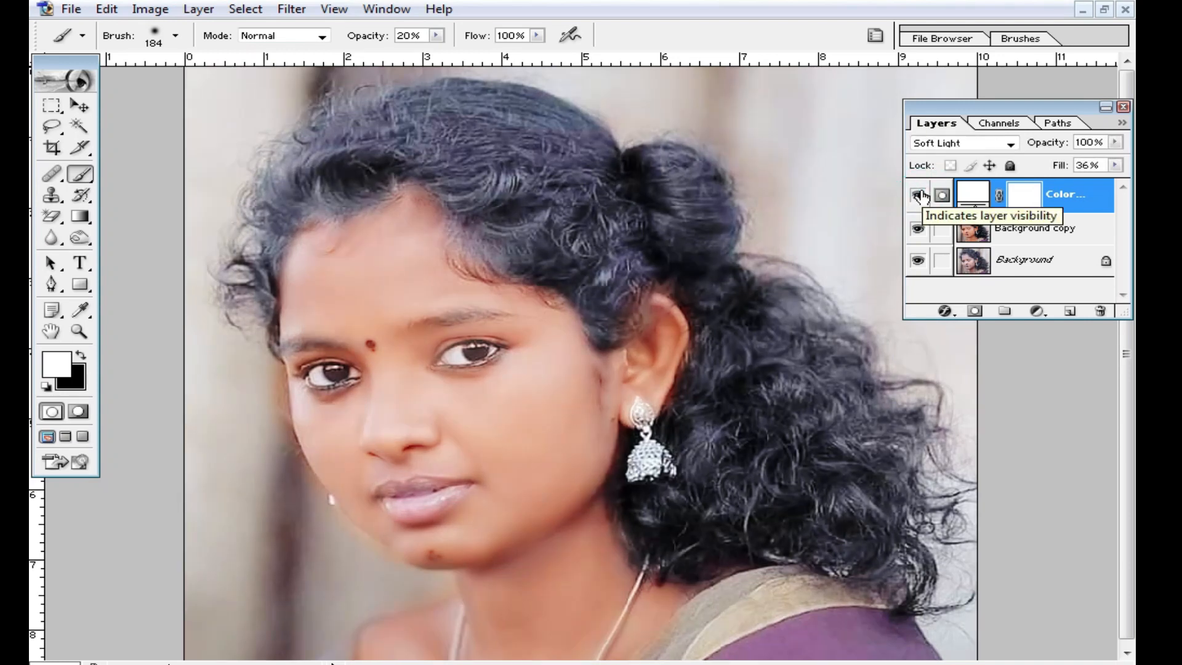
pyautogui.click(918, 196)
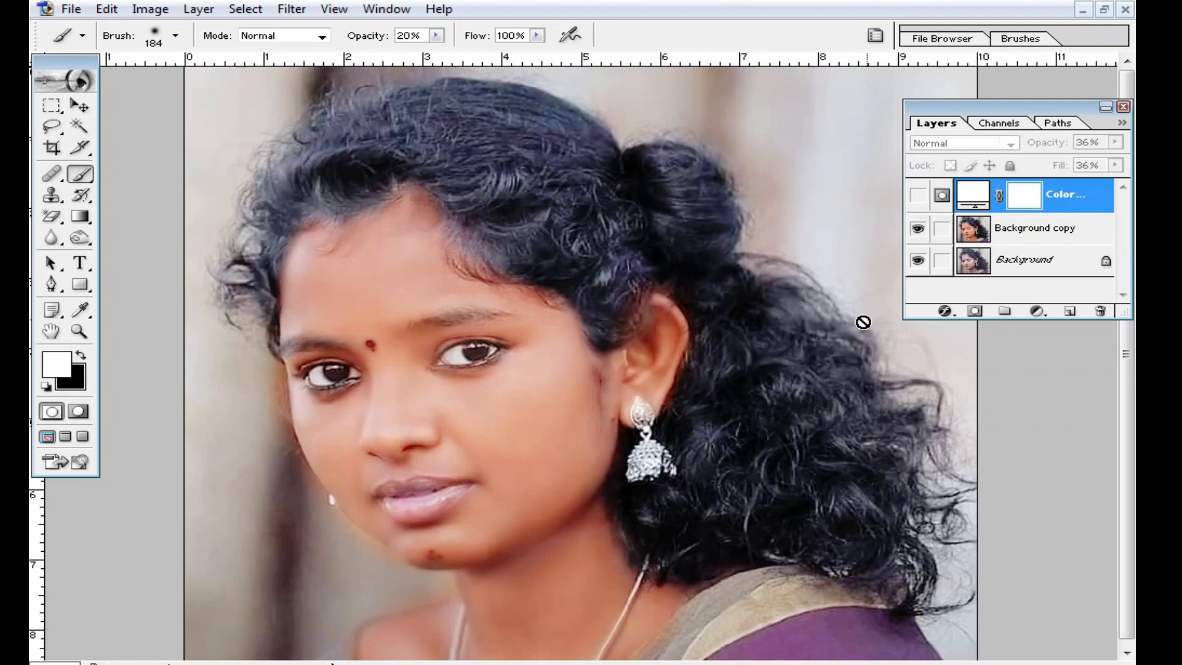
pyautogui.click(916, 196)
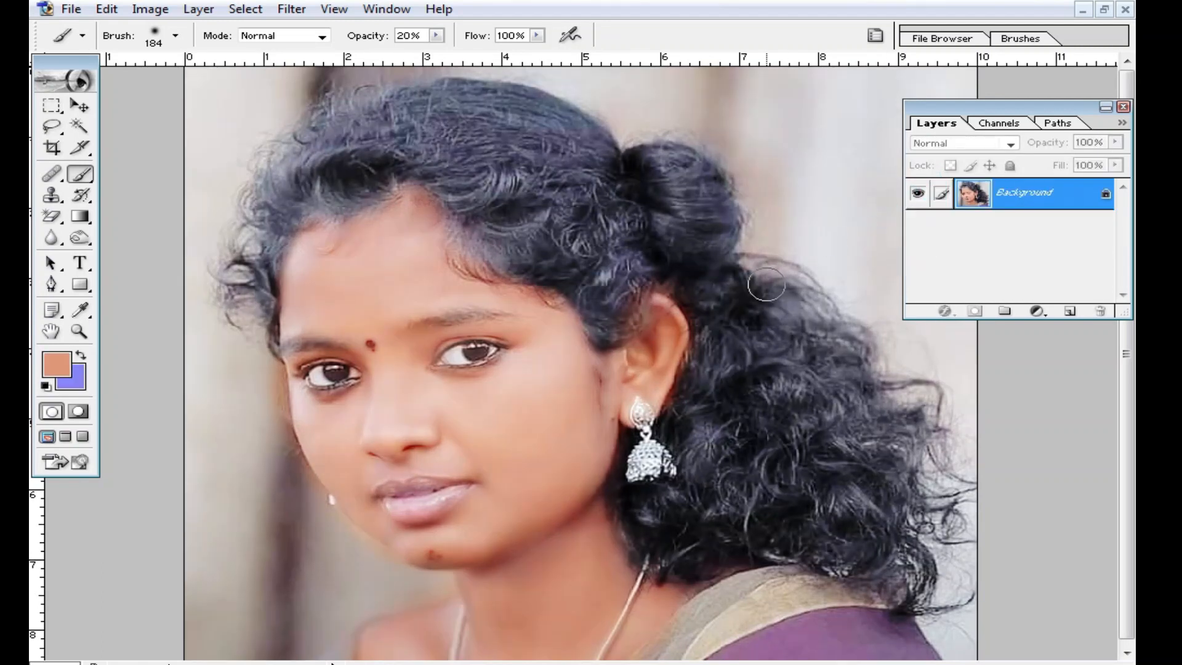
# Examine the flattened portrait's facial skin up close and the retouched picture as a whole
pyautogui.keyDown('alt'); pyautogui.click(412, 373); pyautogui.keyUp('alt')
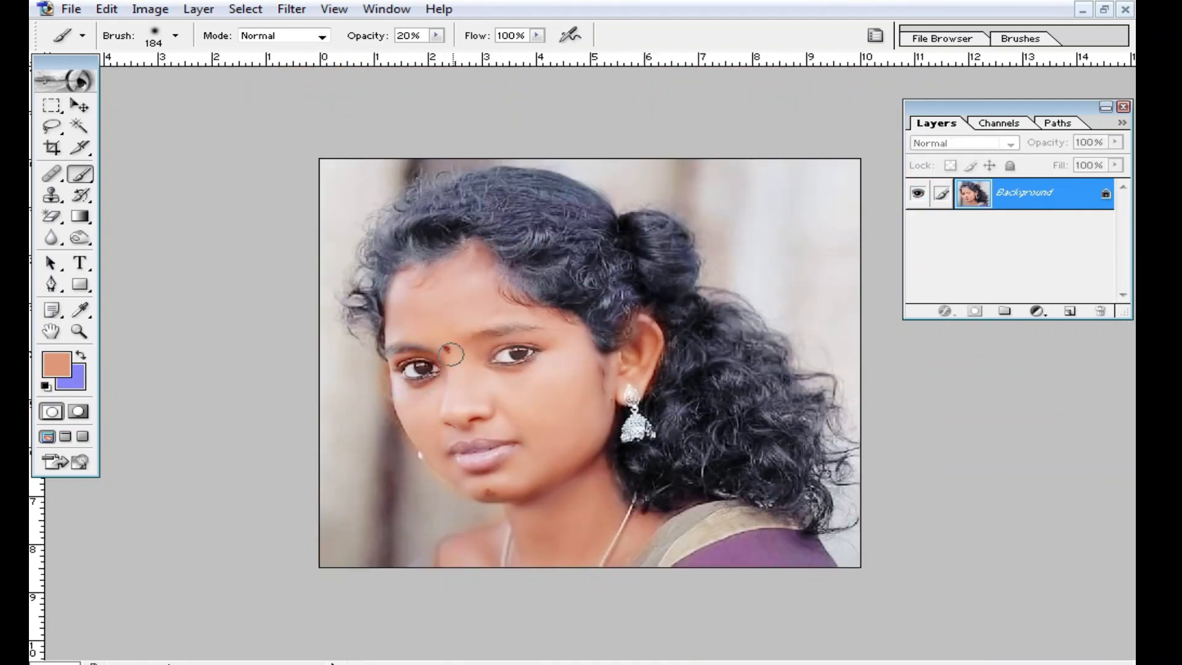
pyautogui.hotkey('ctrl', '+')
pyautogui.click(529, 407)
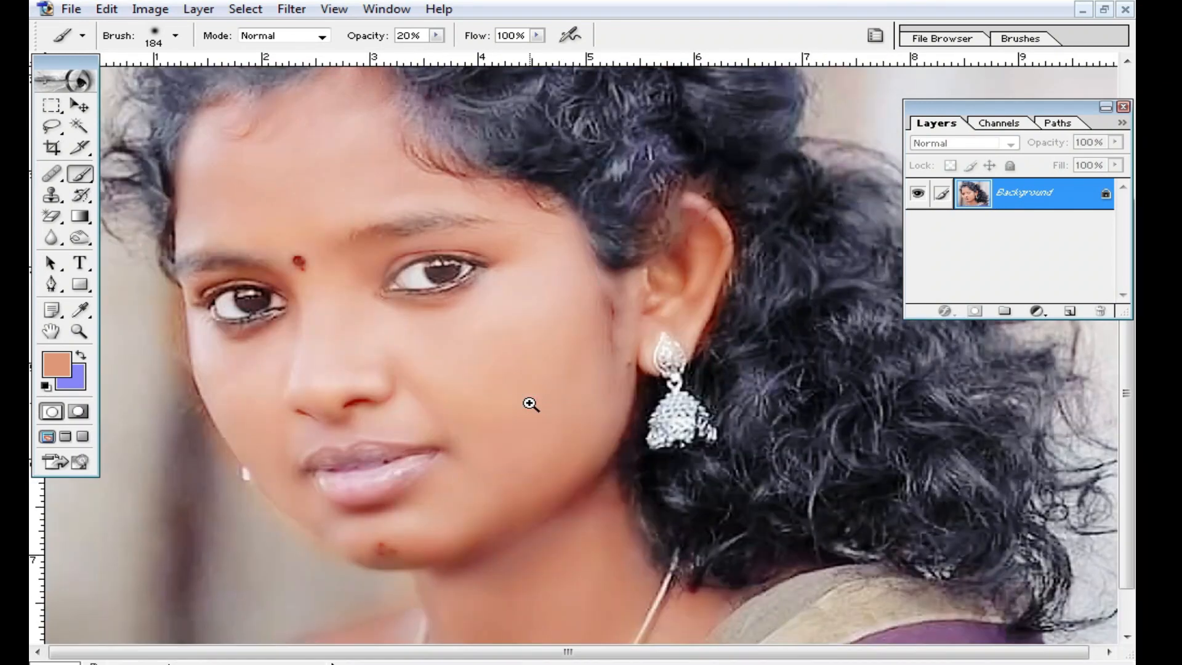
pyautogui.click(509, 396)
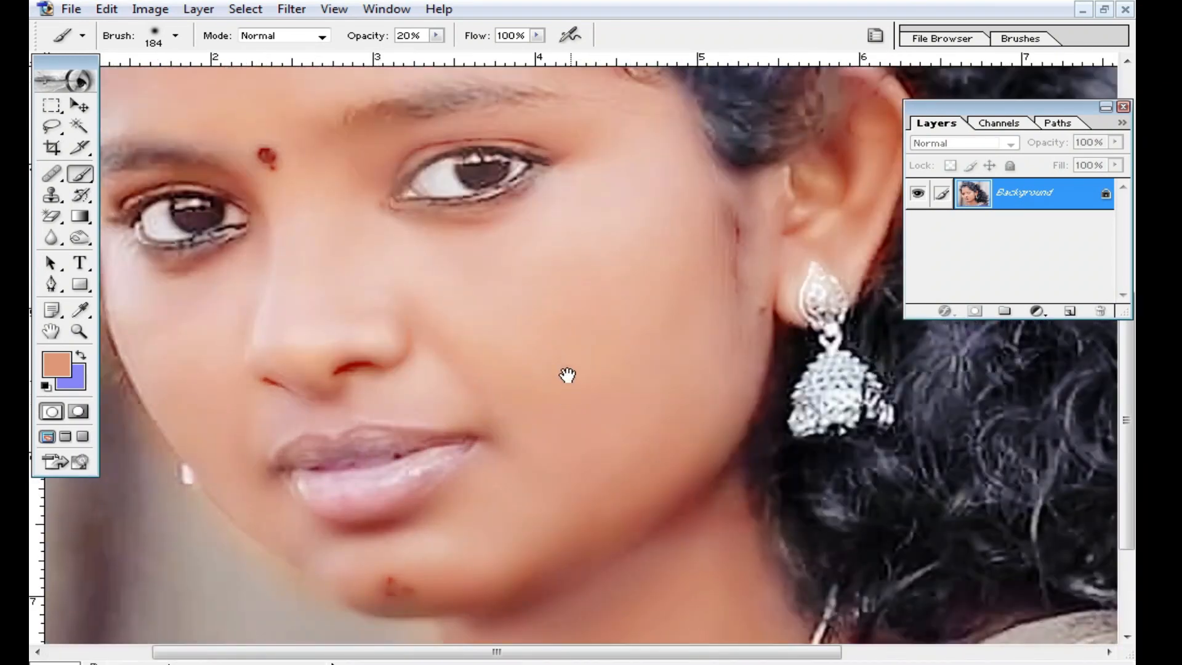
pyautogui.keyDown('alt'); pyautogui.click(545, 336); pyautogui.keyUp('alt')
pyautogui.keyDown('alt'); pyautogui.click(529, 299); pyautogui.keyUp('alt')
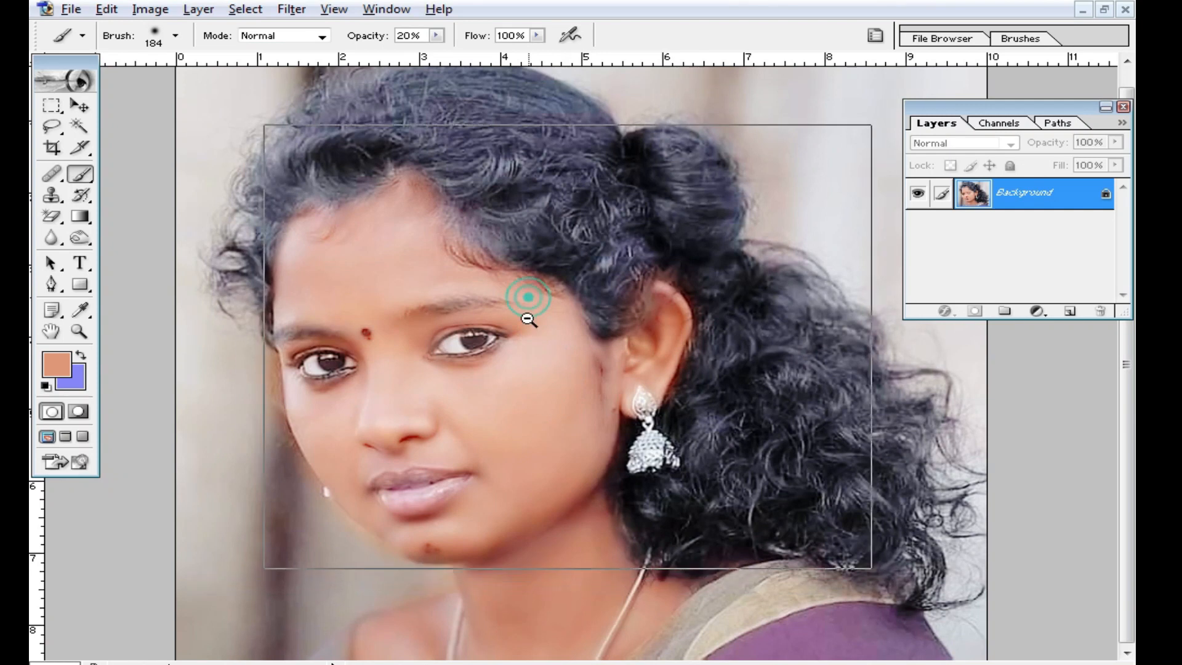
pyautogui.scroll(3, 548, 440)
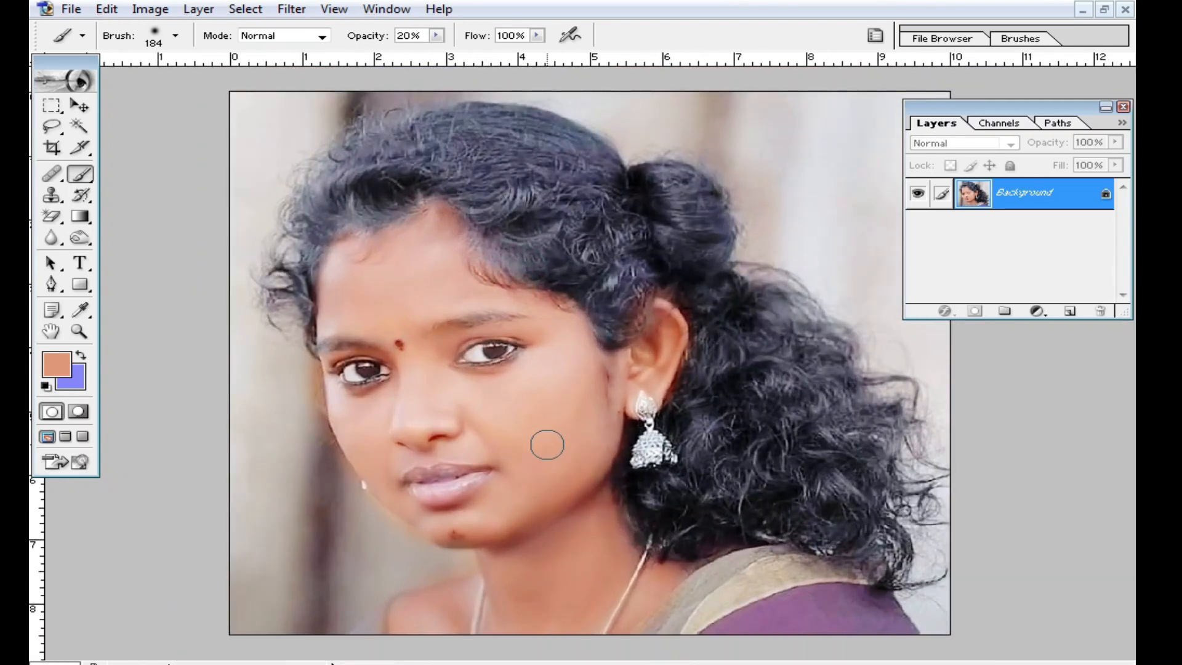